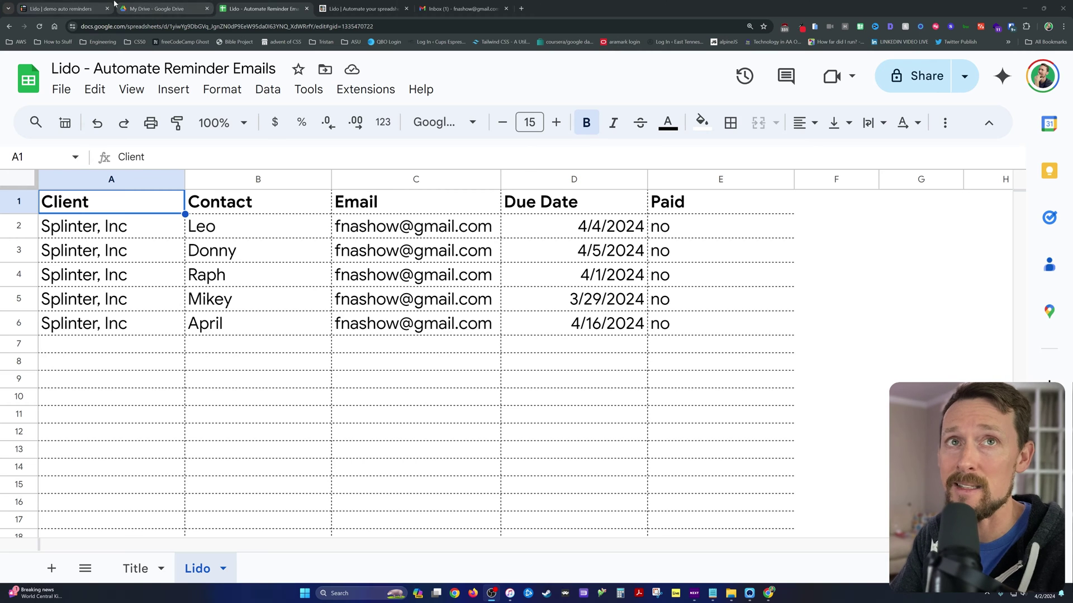
Inspect the demo auto reminders sheet's imported columns A–E, which are protected from editing.
{"action": "left_click", "coordinate": [31, 5]}
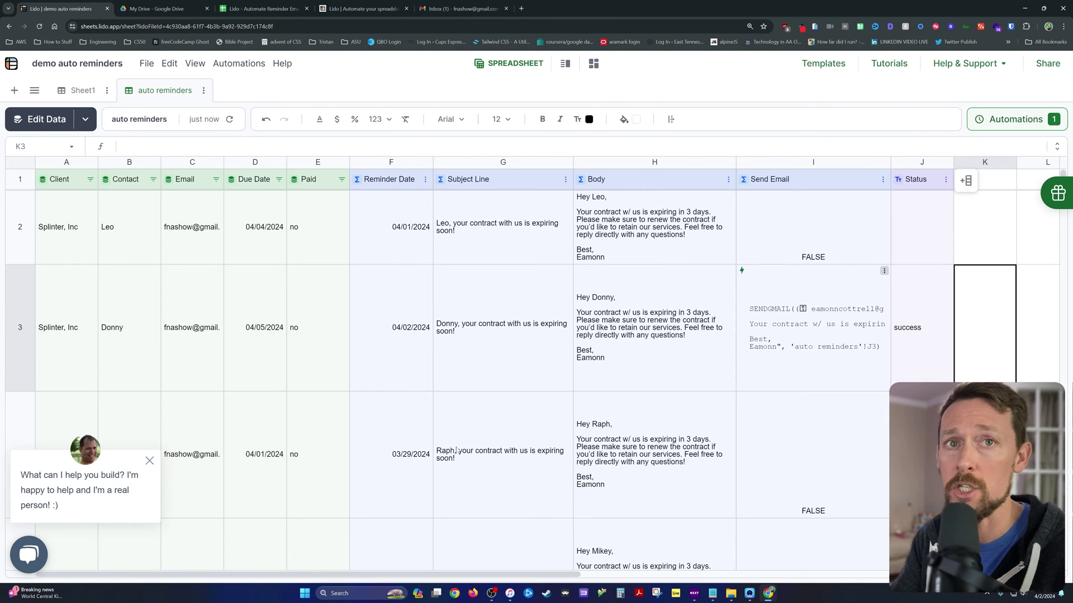
{"action": "left_click_drag", "start_coordinate": [41, 161], "coordinate": [317, 194]}
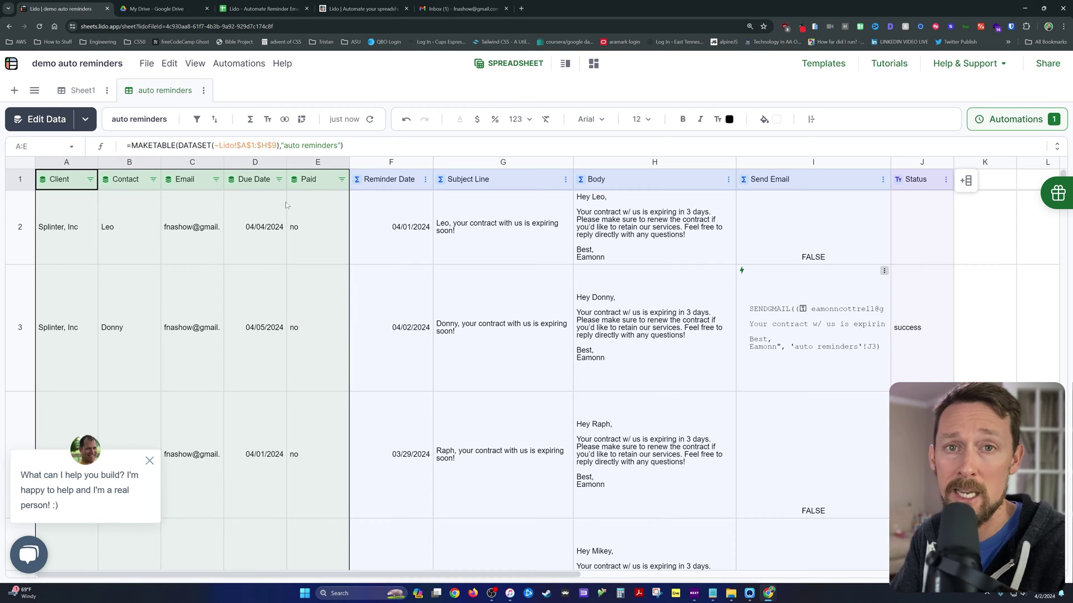
{"action": "double_click", "coordinate": [245, 251]}
{"action": "left_click", "coordinate": [665, 409]}
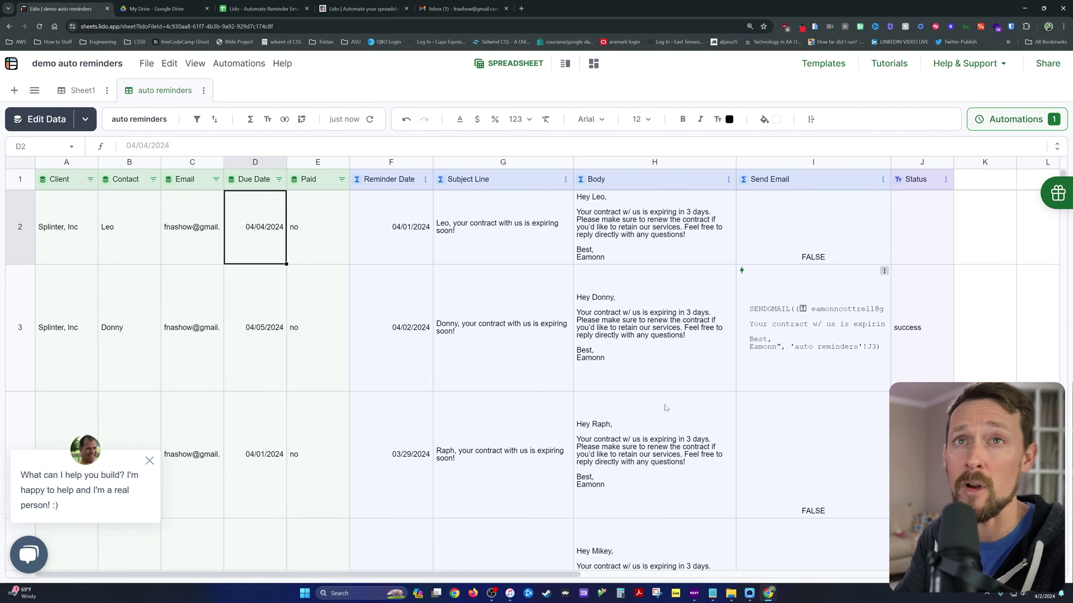
Inspect computed columns F–J, including the Send Email formula and H2's STRINGTEMPLATE Body formula.
{"action": "left_click_drag", "start_coordinate": [407, 164], "coordinate": [911, 162]}
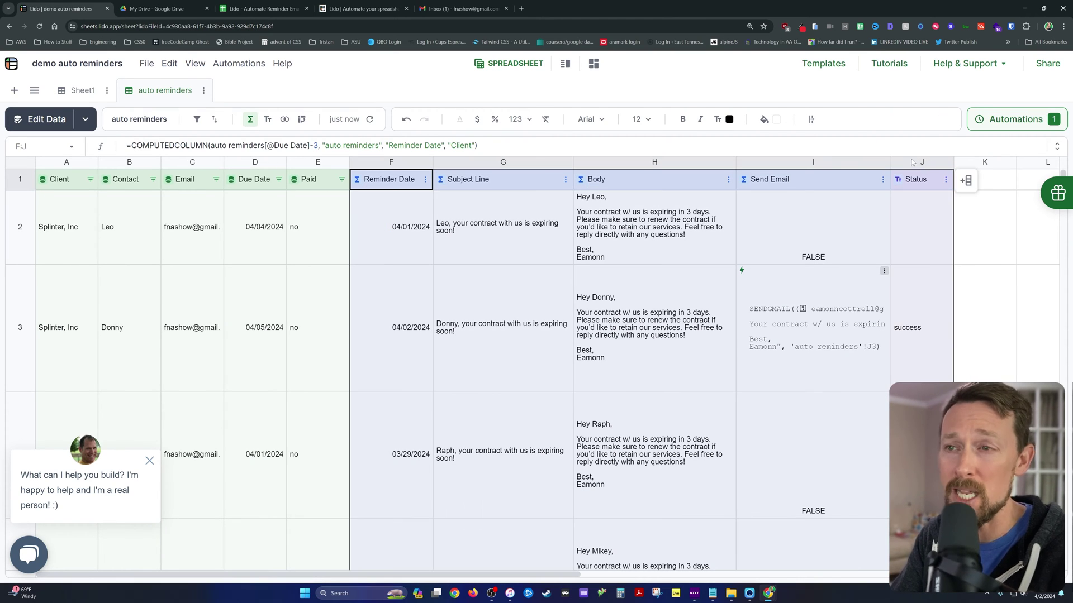
{"action": "left_click", "coordinate": [812, 163]}
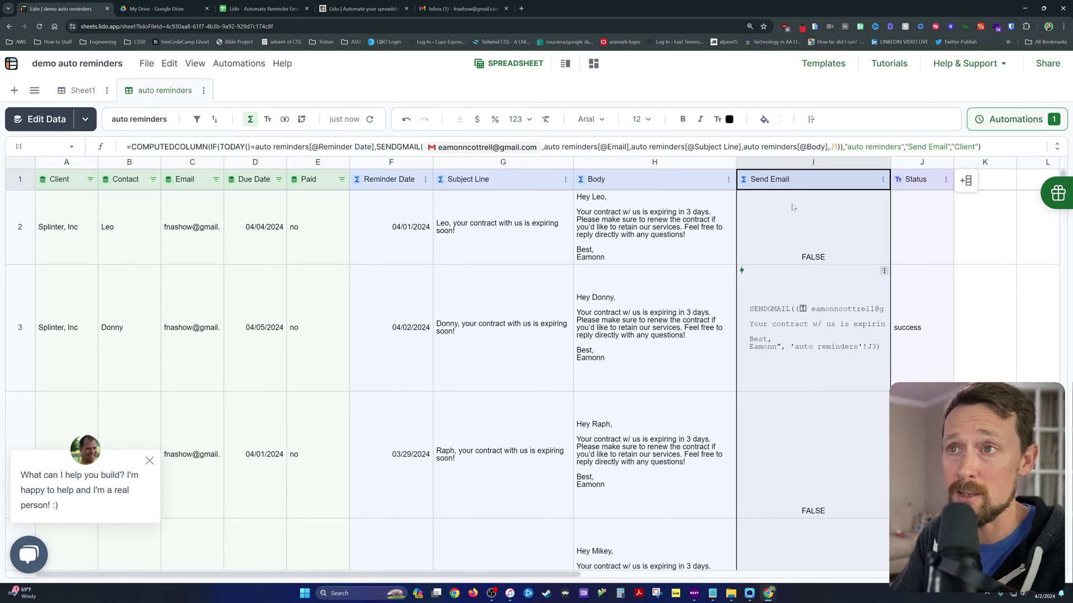
{"action": "left_click", "coordinate": [594, 215]}
{"action": "double_click", "coordinate": [593, 215]}
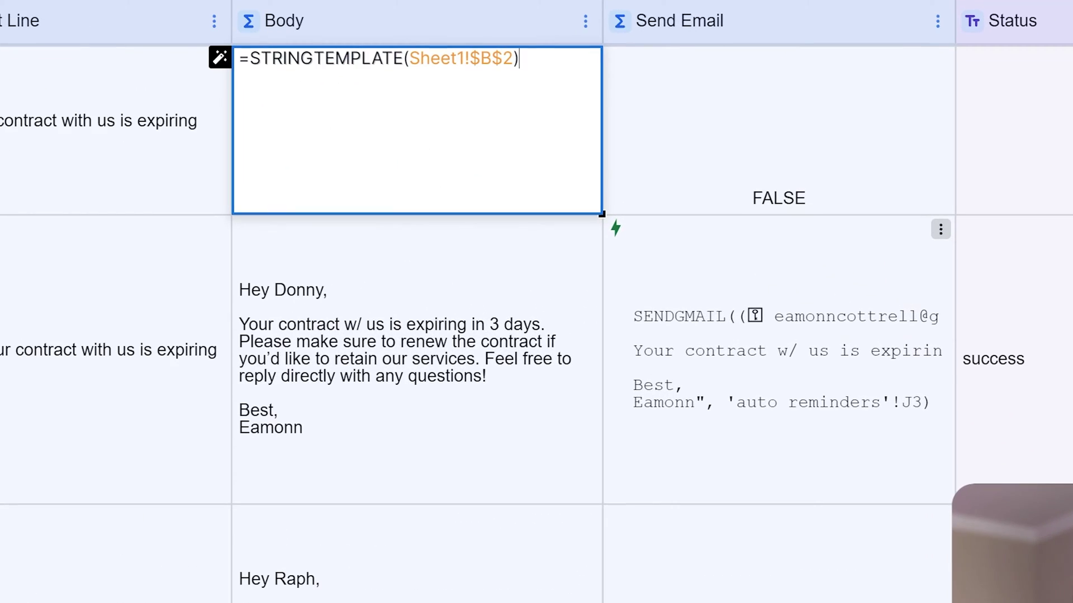
{"action": "left_click_drag", "start_coordinate": [272, 58], "coordinate": [431, 58]}
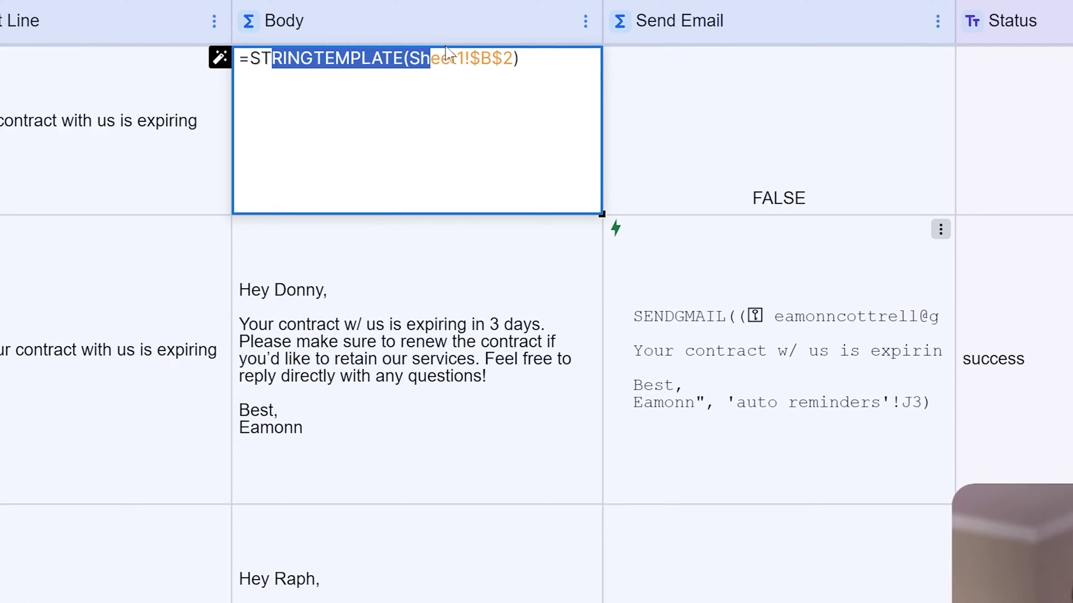
{"action": "key", "text": "Return"}
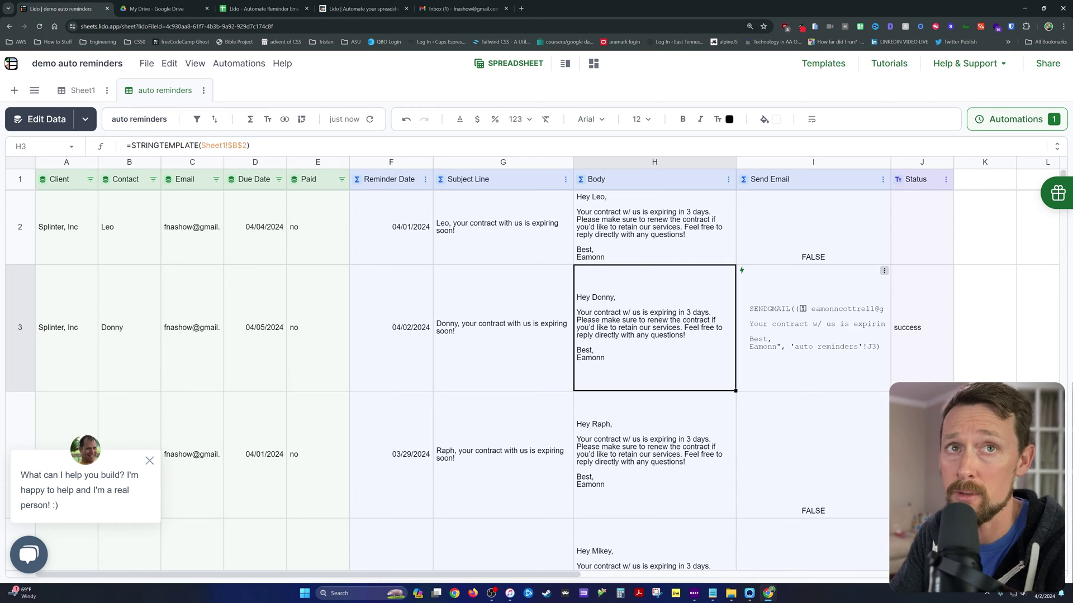
{"action": "left_click", "coordinate": [11, 64]}
Review the Free, Standard, Professional and Enterprise plans on Lido's website pricing page.
{"action": "left_click", "coordinate": [360, 8]}
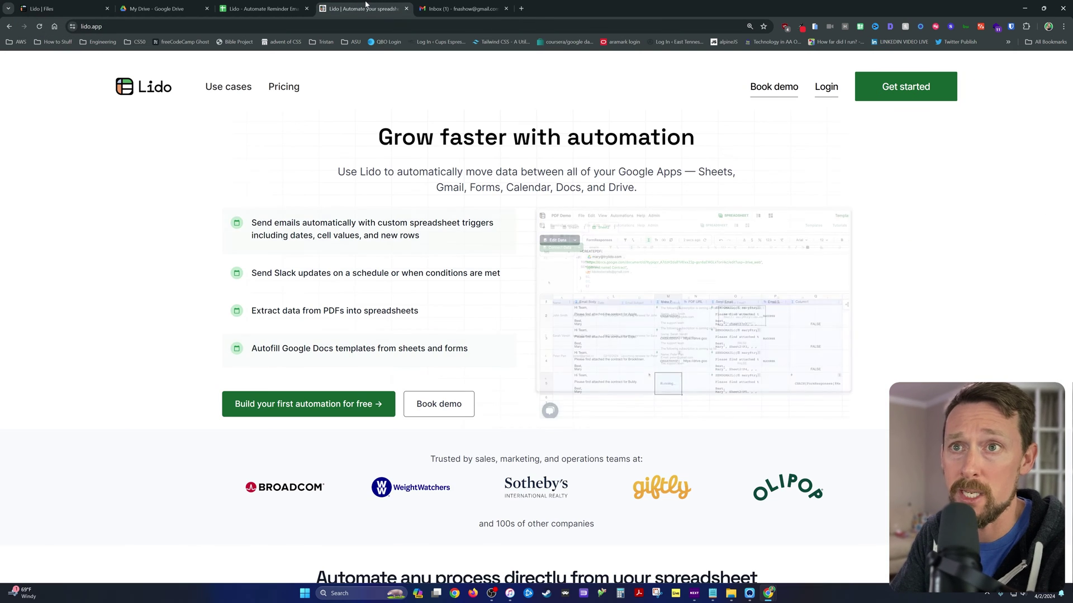
{"action": "scroll", "coordinate": [696, 303], "scroll_direction": "down", "scroll_amount": 3}
{"action": "scroll", "coordinate": [696, 302], "scroll_direction": "up", "scroll_amount": 3}
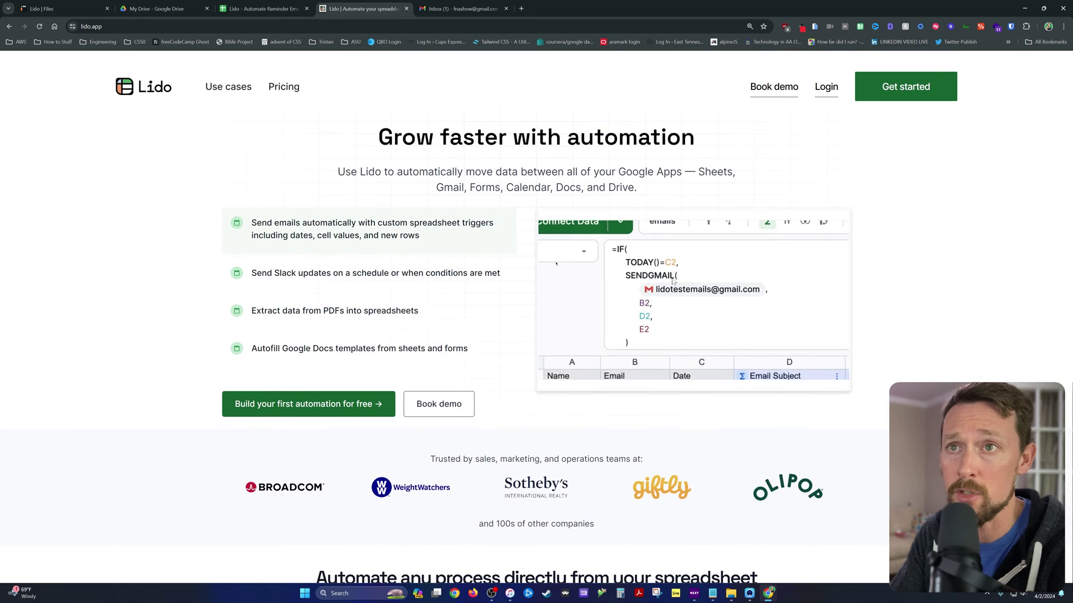
{"action": "left_click", "coordinate": [274, 92]}
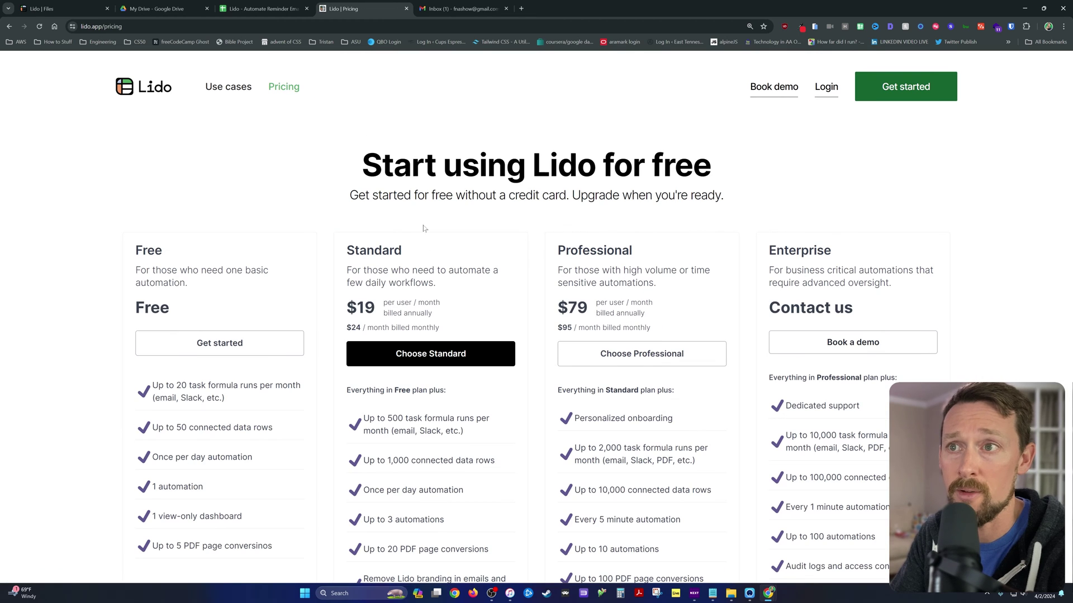
{"action": "scroll", "coordinate": [402, 240], "scroll_direction": "down", "scroll_amount": 2}
{"action": "scroll", "coordinate": [374, 265], "scroll_direction": "down", "scroll_amount": 1}
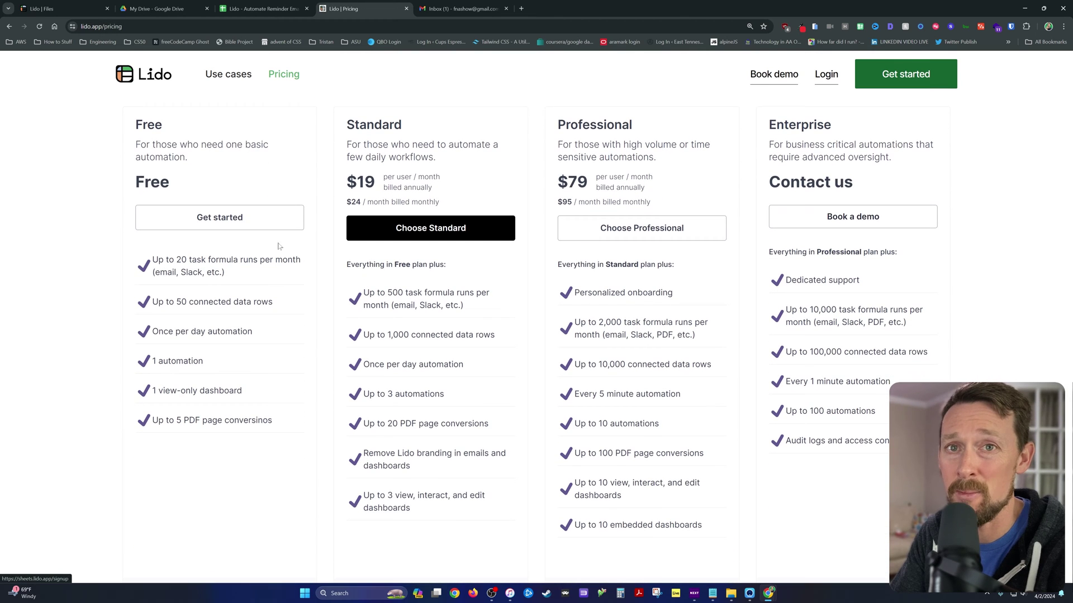
{"action": "scroll", "coordinate": [280, 247], "scroll_direction": "down", "scroll_amount": 2}
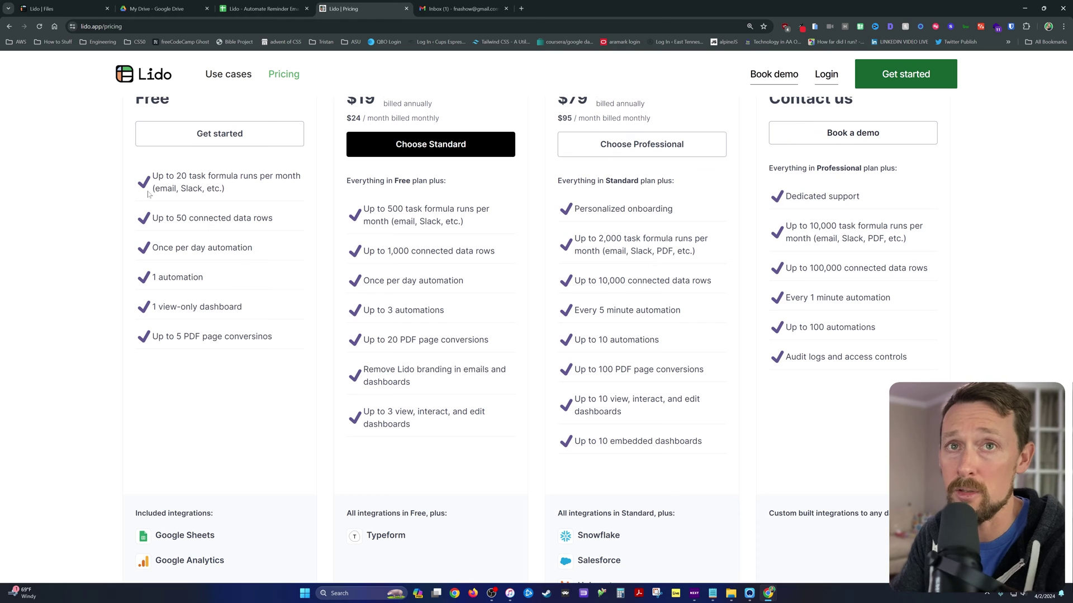
{"action": "scroll", "coordinate": [257, 246], "scroll_direction": "up", "scroll_amount": 5}
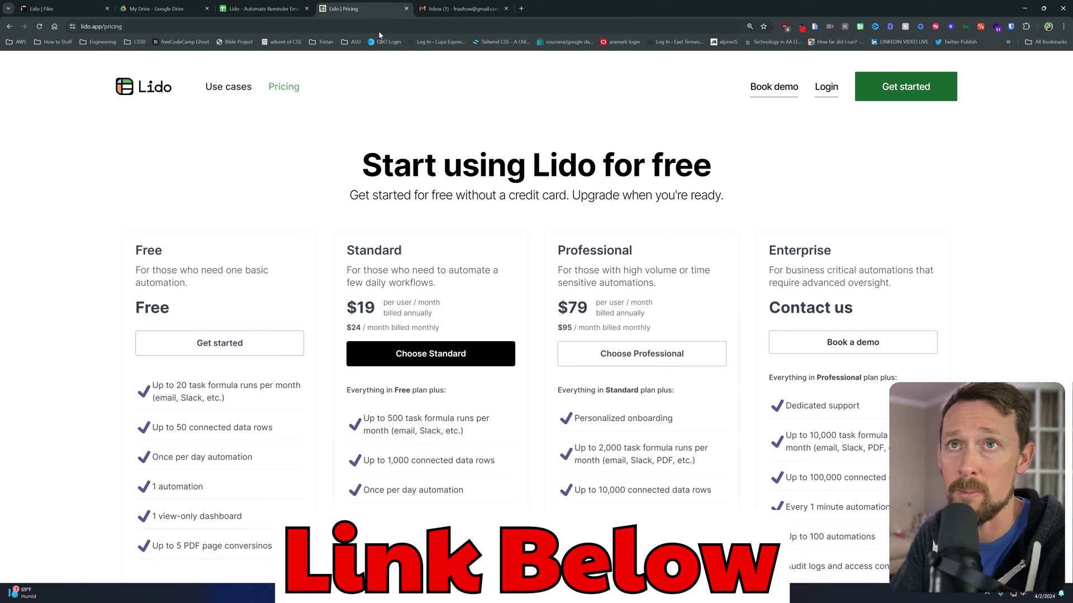
{"action": "scroll", "coordinate": [701, 378], "scroll_direction": "down", "scroll_amount": 3}
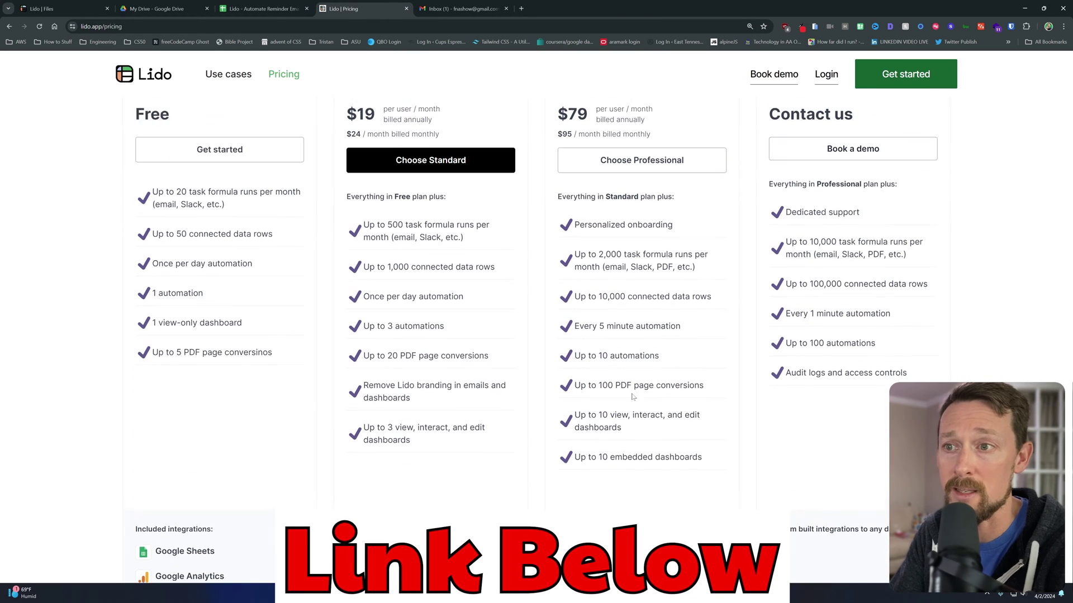
{"action": "scroll", "coordinate": [370, 167], "scroll_direction": "up", "scroll_amount": 3}
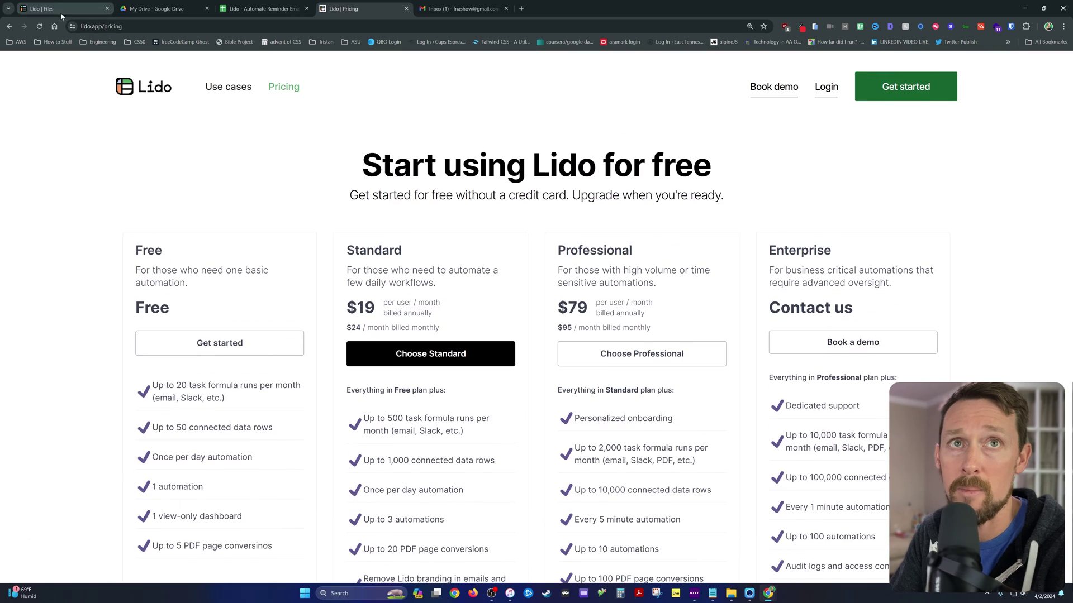
{"action": "key", "text": "ctrl+1"}
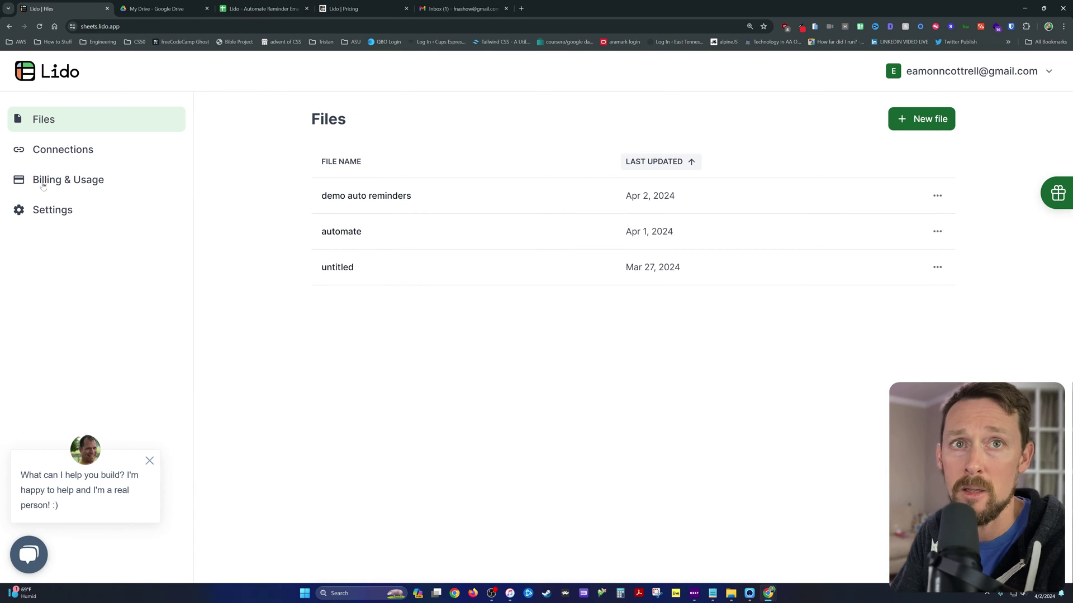
Open the untitled Lido file and rename it Demo2.
{"action": "left_click", "coordinate": [927, 122]}
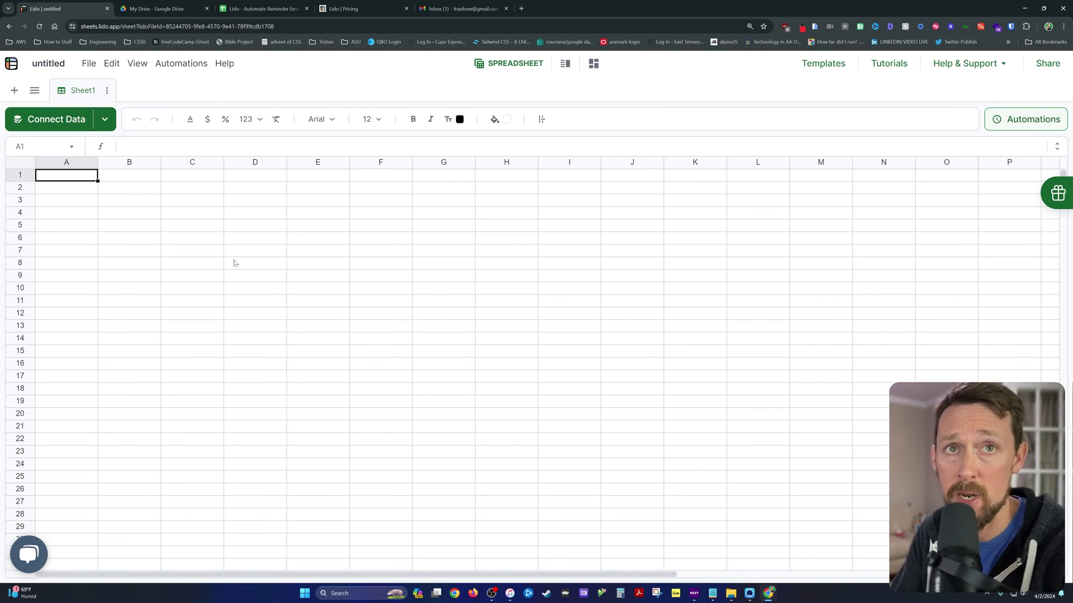
{"action": "left_click", "coordinate": [48, 63]}
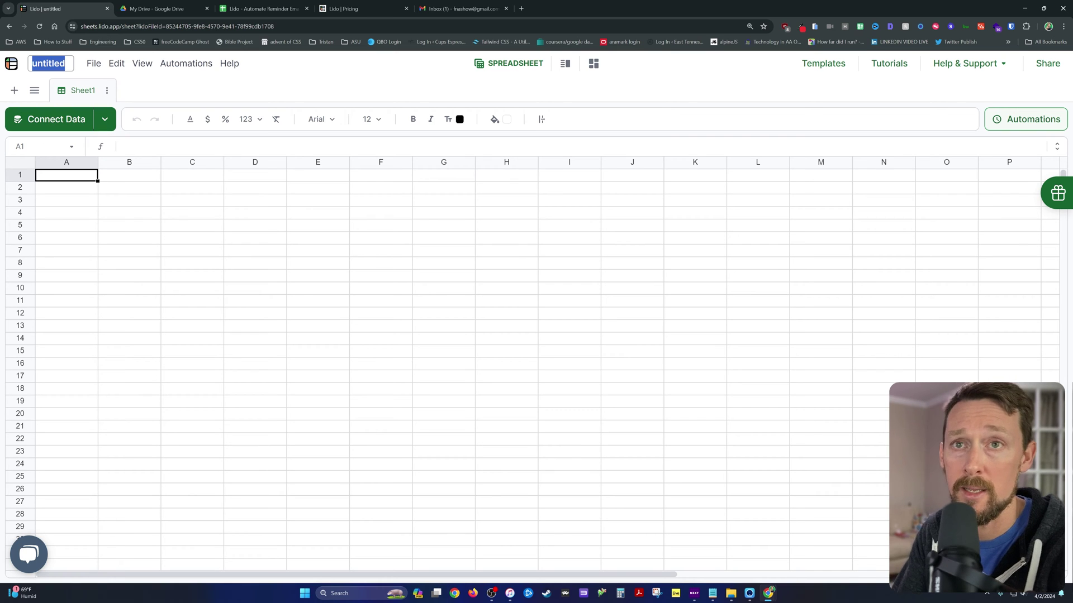
{"action": "type", "text": "Demo2"}
{"action": "key", "text": "Return"}
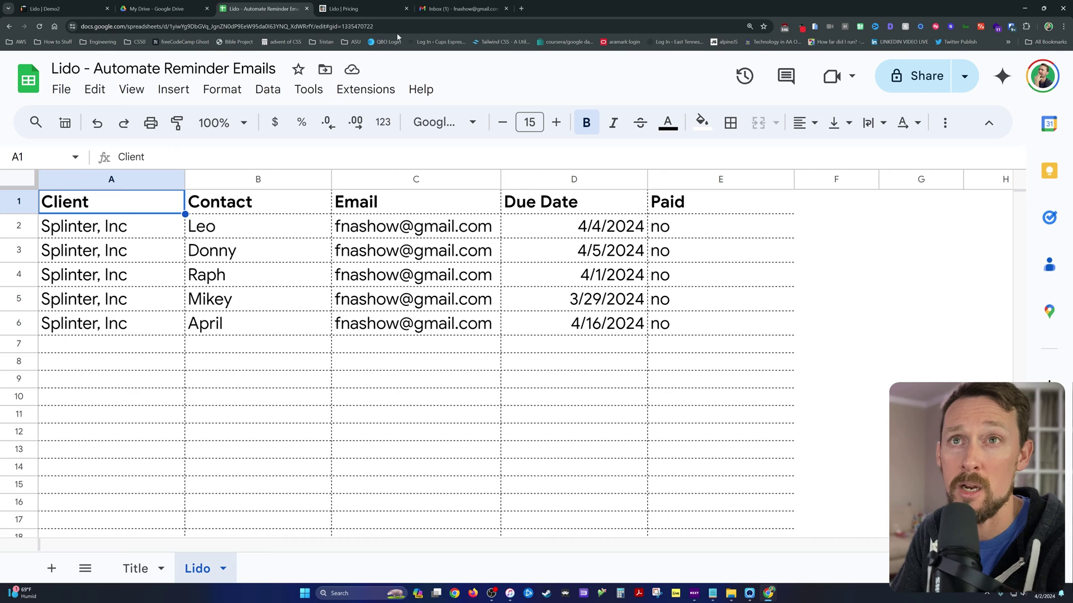
Copy the reminder Google Sheet's URL and bring up Lido Demo2's data source list.
{"action": "left_click", "coordinate": [398, 27]}
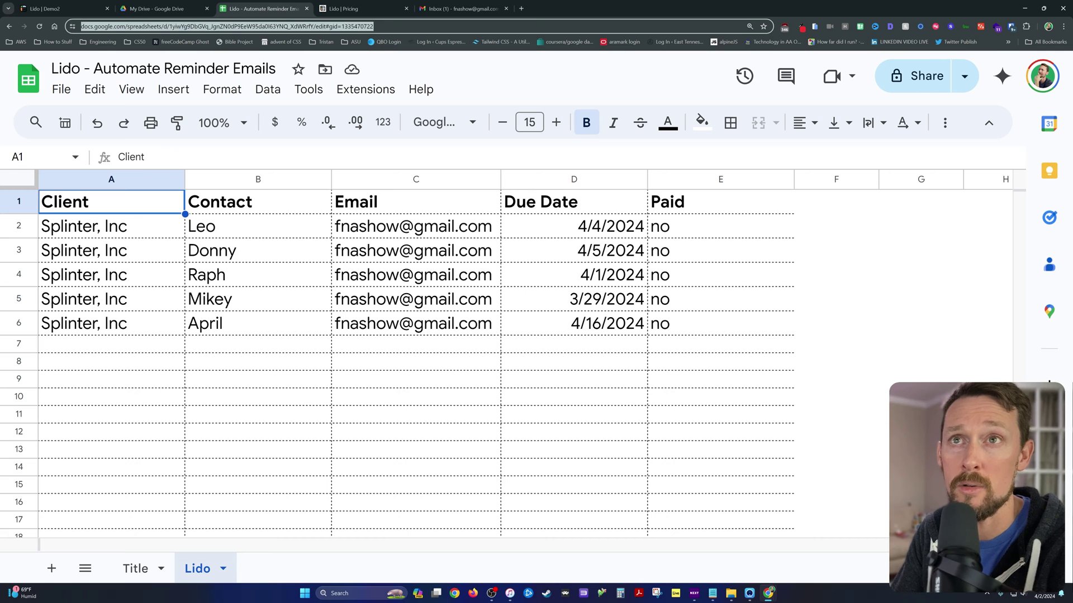
{"action": "left_click_drag", "start_coordinate": [156, 183], "coordinate": [720, 182]}
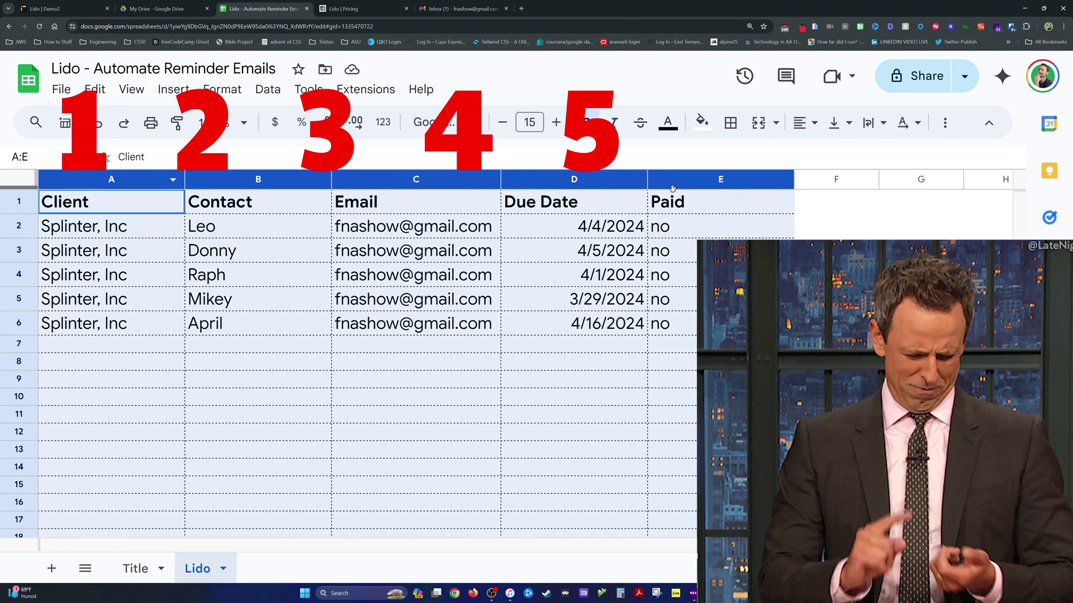
{"action": "left_click", "coordinate": [110, 209]}
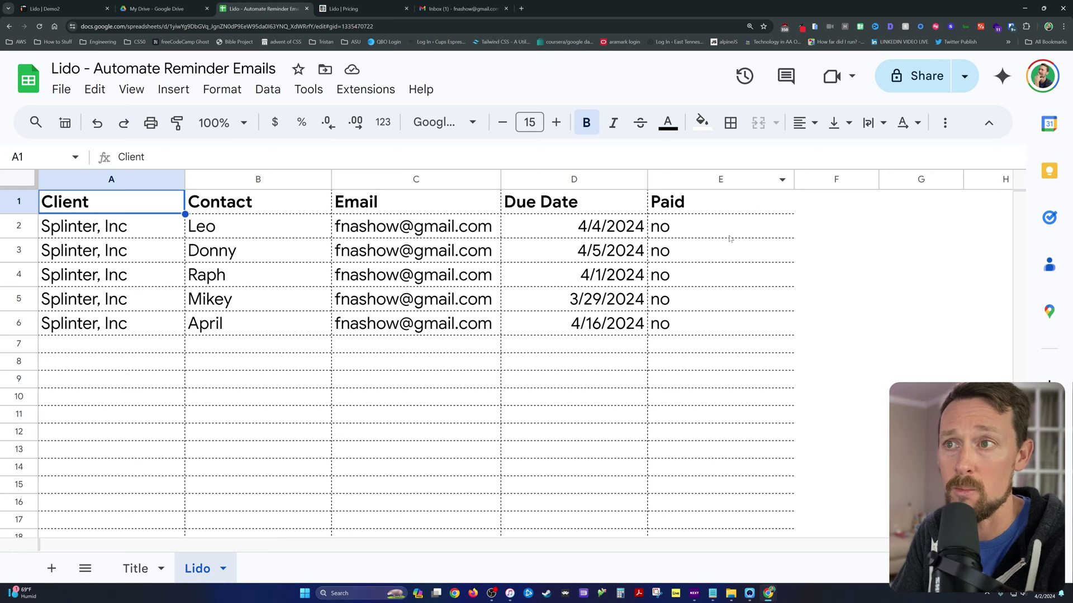
{"action": "left_click", "coordinate": [259, 396]}
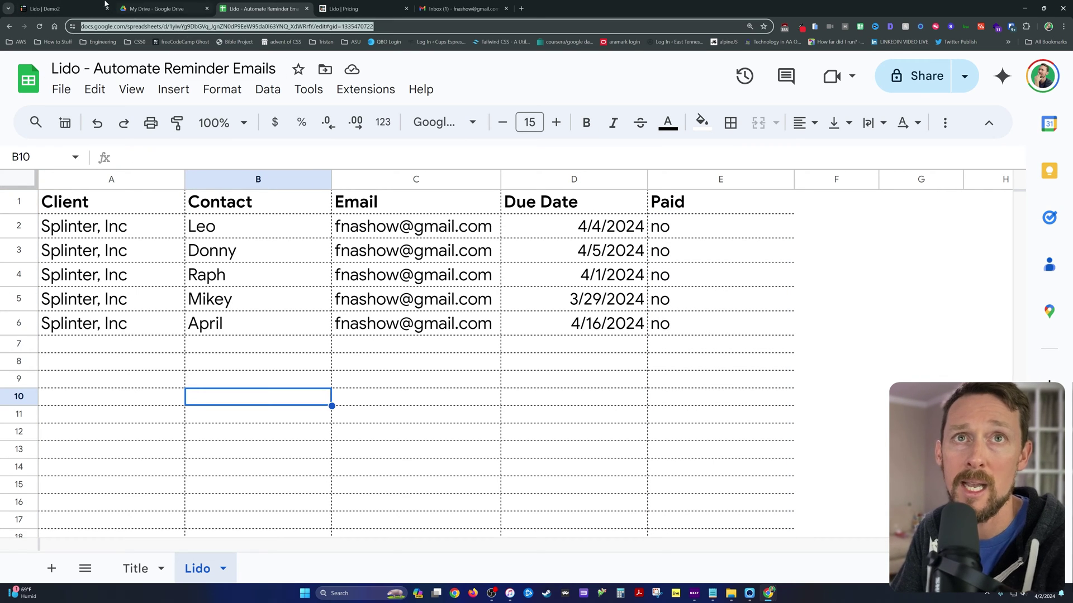
{"action": "left_click", "coordinate": [93, 8]}
{"action": "left_click", "coordinate": [55, 119]}
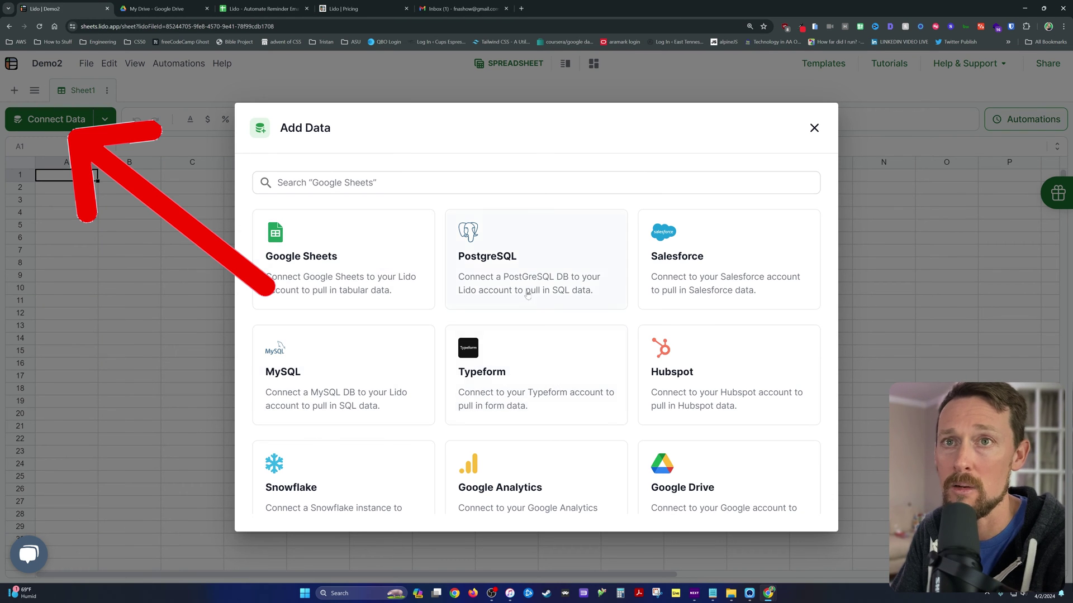
Connect Google Sheets with the linked account, paste the sheet URL, and dismiss the one-column warning.
{"action": "scroll", "coordinate": [539, 314], "scroll_direction": "down", "scroll_amount": 3}
{"action": "scroll", "coordinate": [540, 317], "scroll_direction": "up", "scroll_amount": 3}
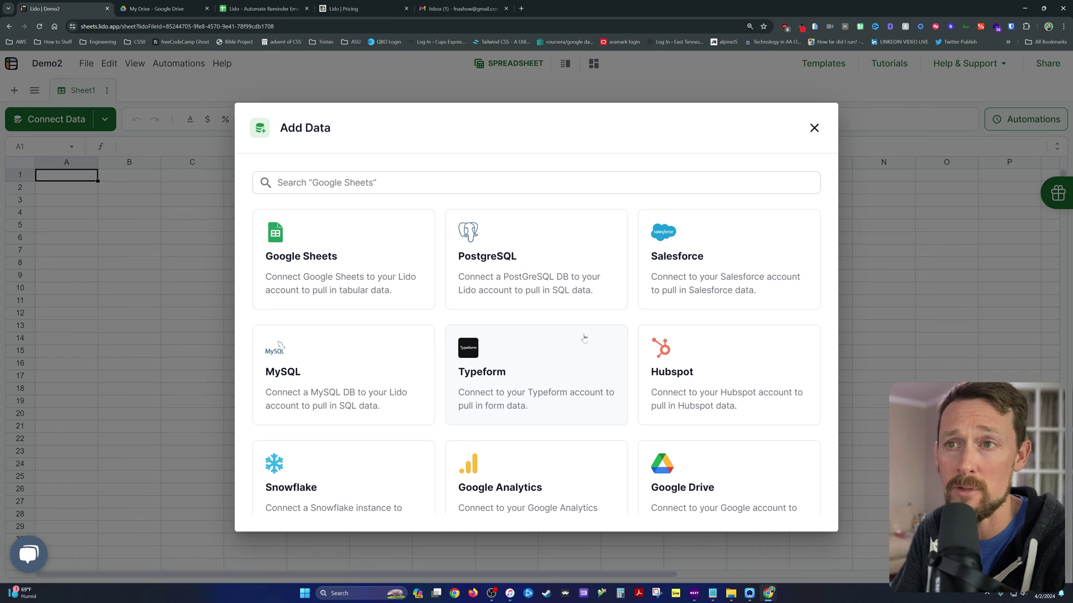
{"action": "left_click", "coordinate": [351, 278]}
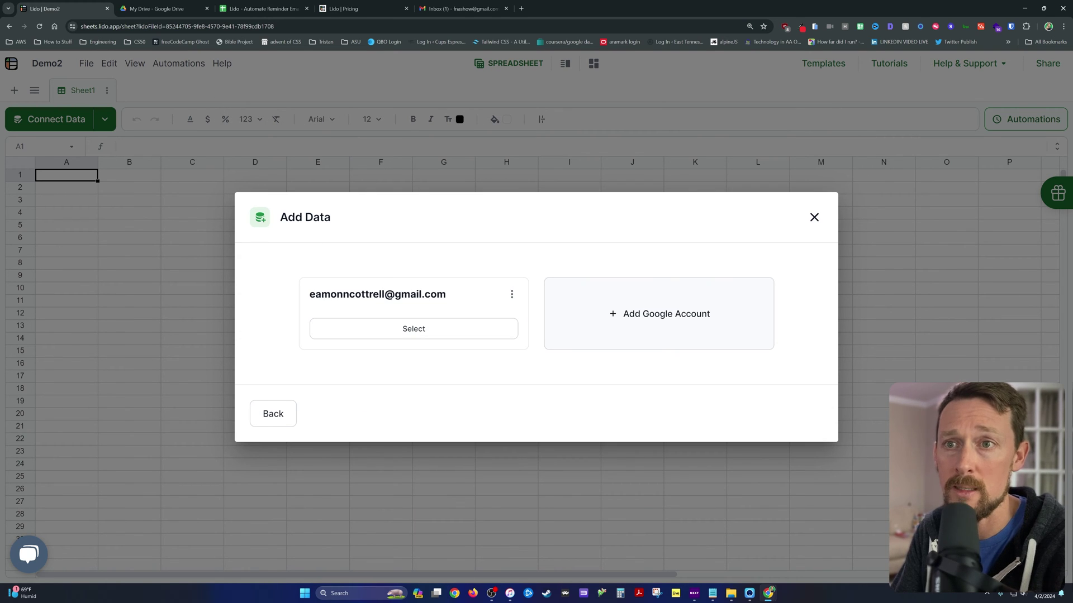
{"action": "left_click", "coordinate": [661, 328]}
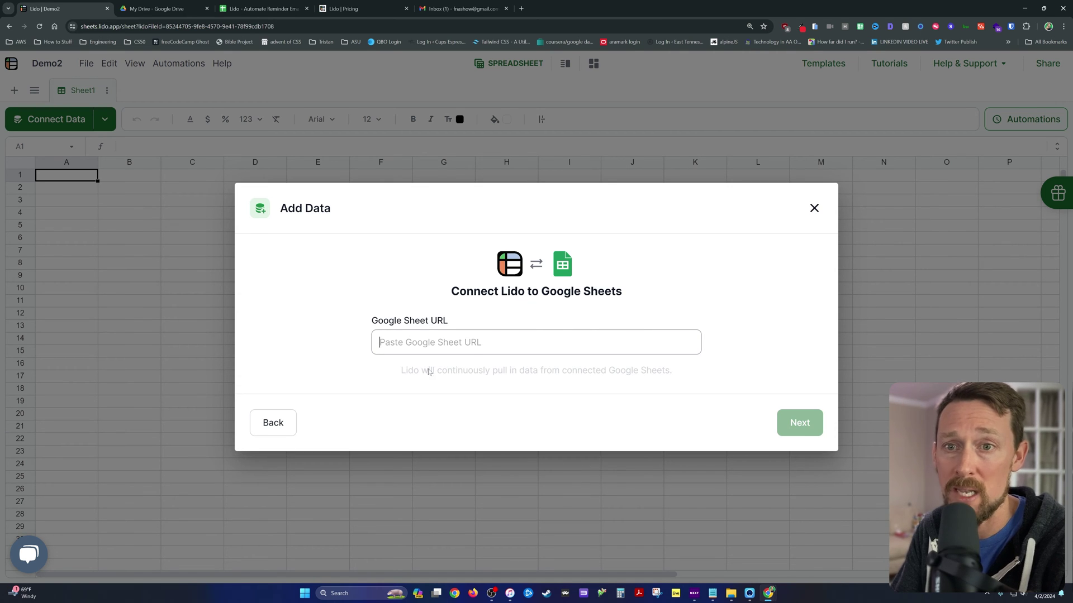
{"action": "left_click", "coordinate": [278, 422]}
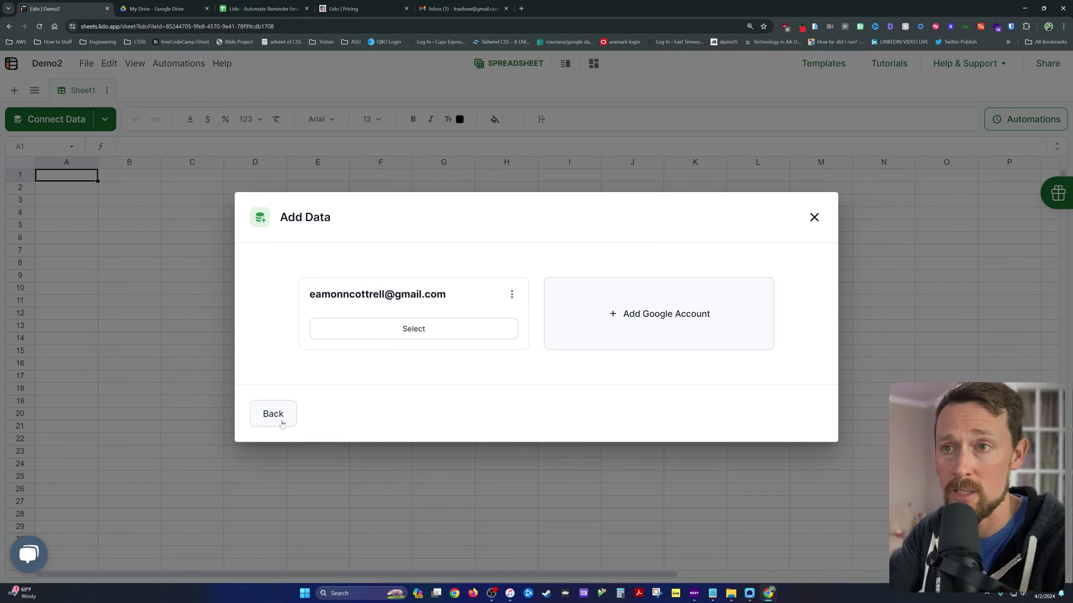
{"action": "left_click", "coordinate": [414, 329]}
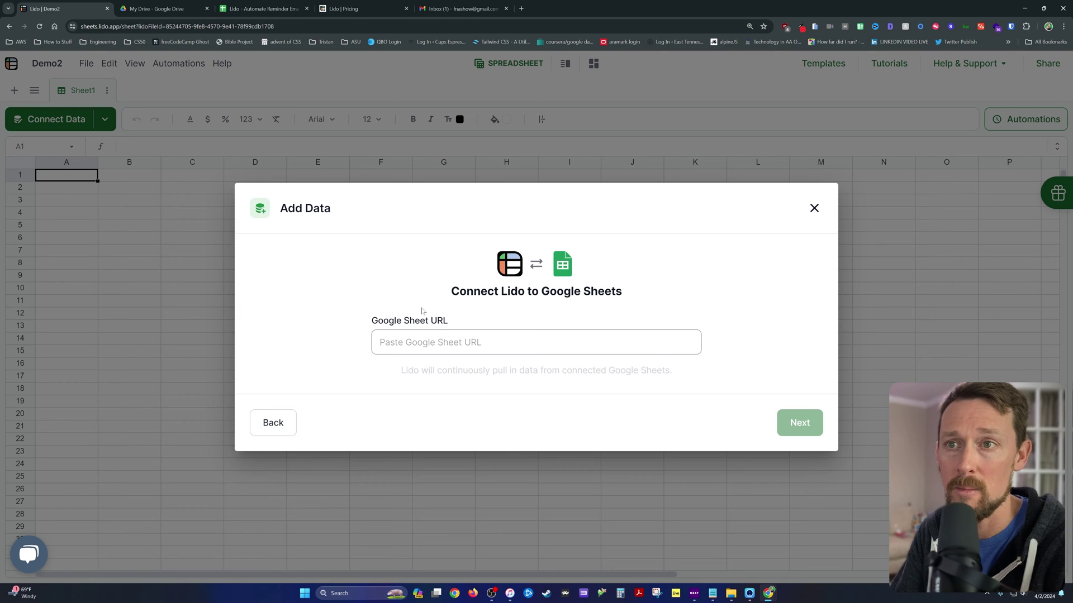
{"action": "key", "text": "ctrl+v"}
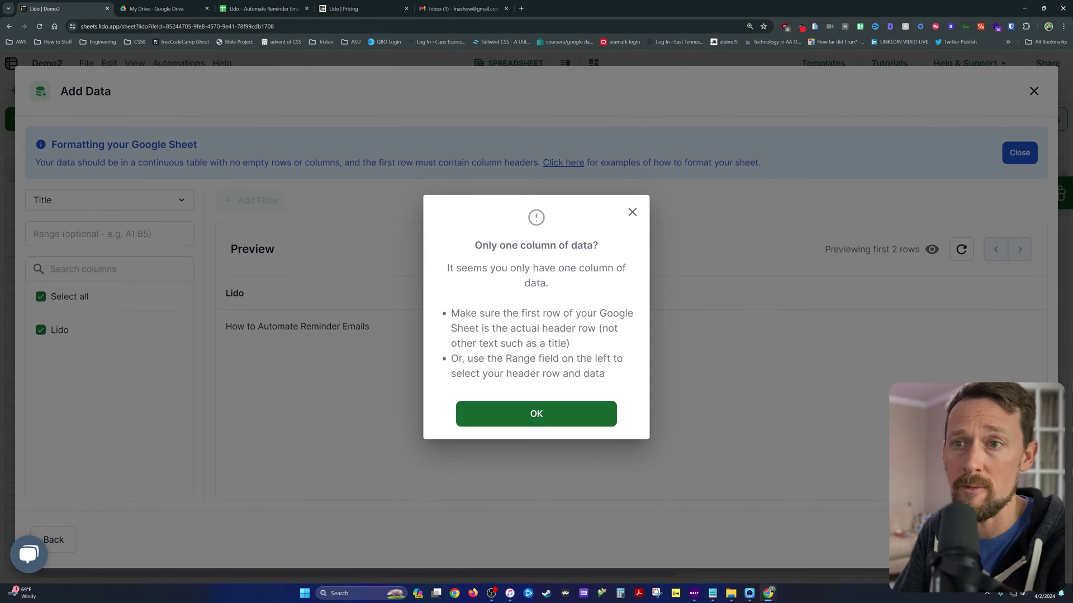
{"action": "left_click", "coordinate": [539, 415]}
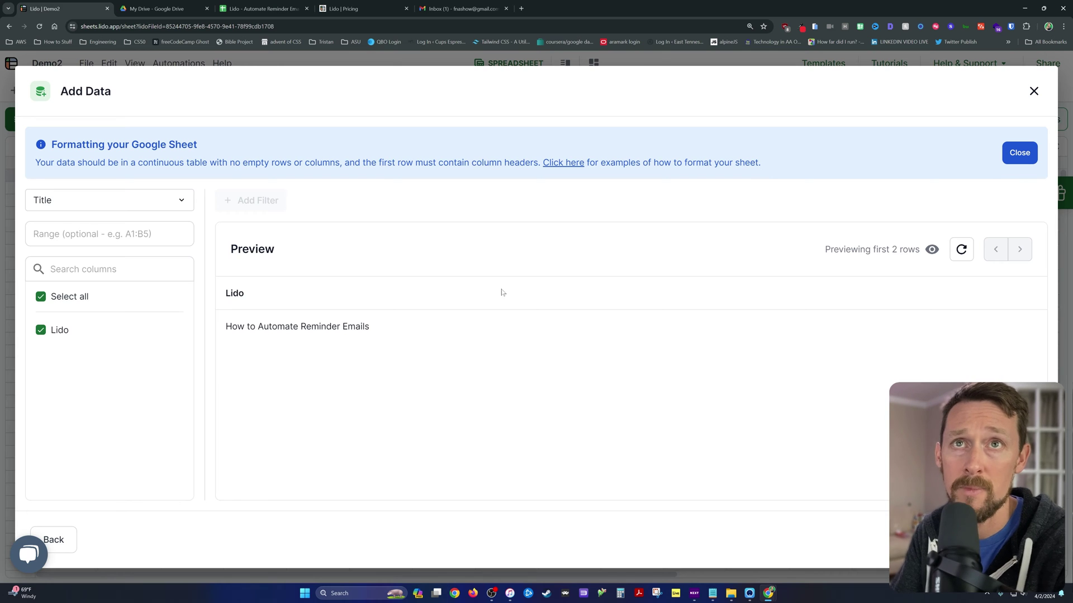
Check the source spreadsheet's Title and Lido tabs in Google Sheets.
{"action": "left_click", "coordinate": [263, 9]}
{"action": "left_click", "coordinate": [152, 568]}
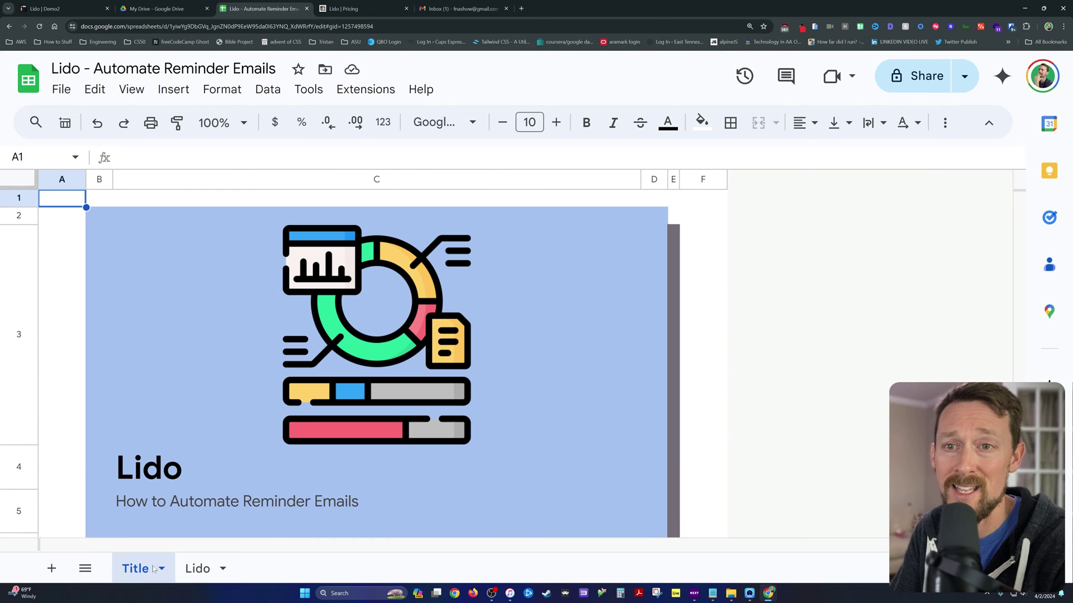
{"action": "left_click", "coordinate": [301, 328]}
{"action": "scroll", "coordinate": [301, 328], "scroll_direction": "down", "scroll_amount": 3}
{"action": "scroll", "coordinate": [301, 328], "scroll_direction": "up", "scroll_amount": 3}
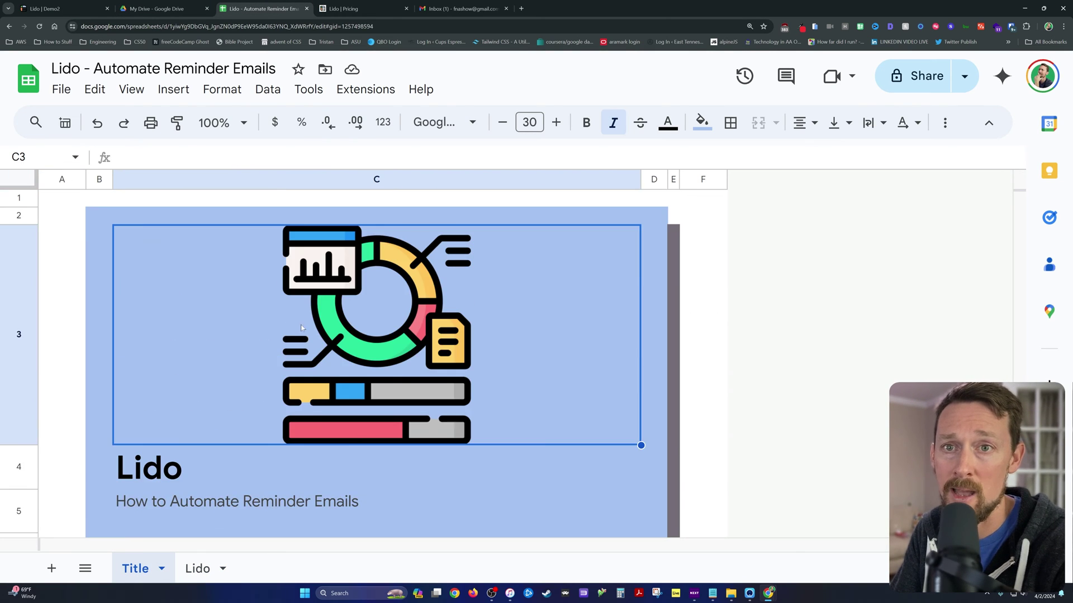
{"action": "left_click", "coordinate": [195, 568]}
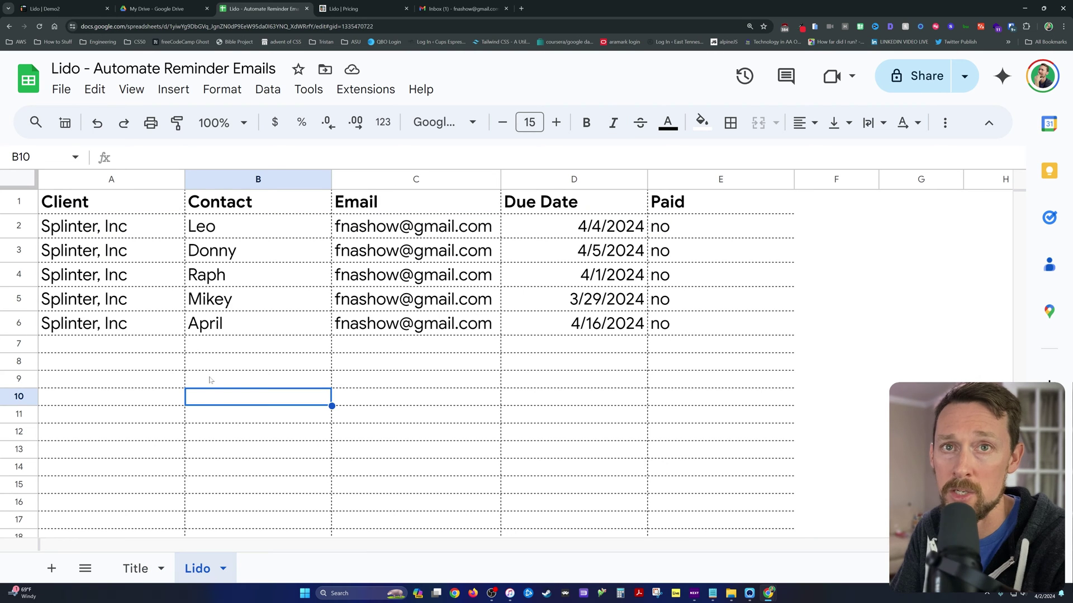
Choose the Lido sheet in Add Data and import its client data as a table.
{"action": "left_click", "coordinate": [73, 7]}
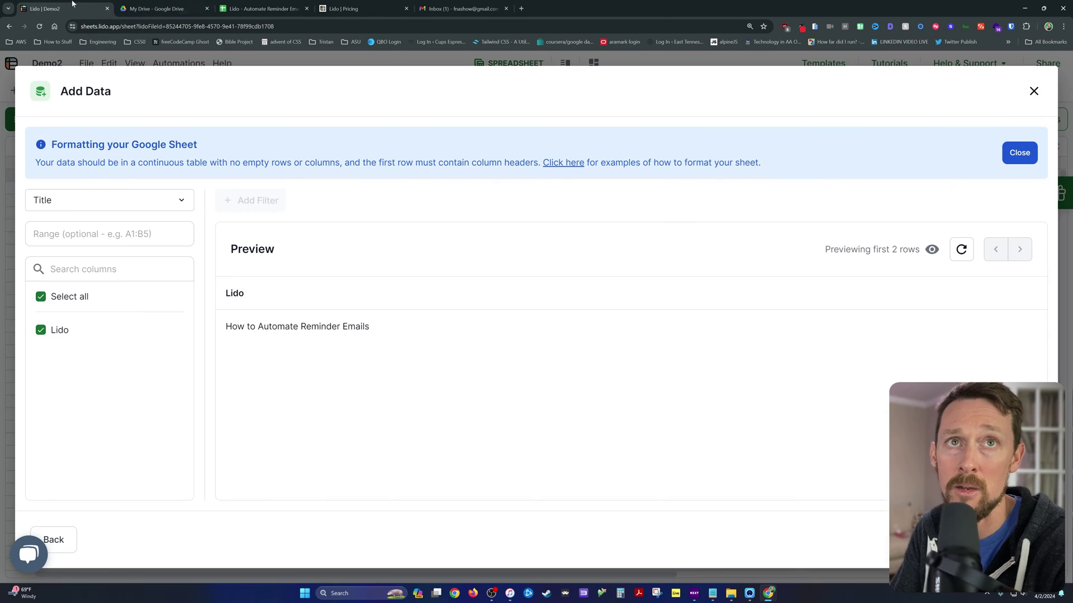
{"action": "left_click", "coordinate": [101, 200]}
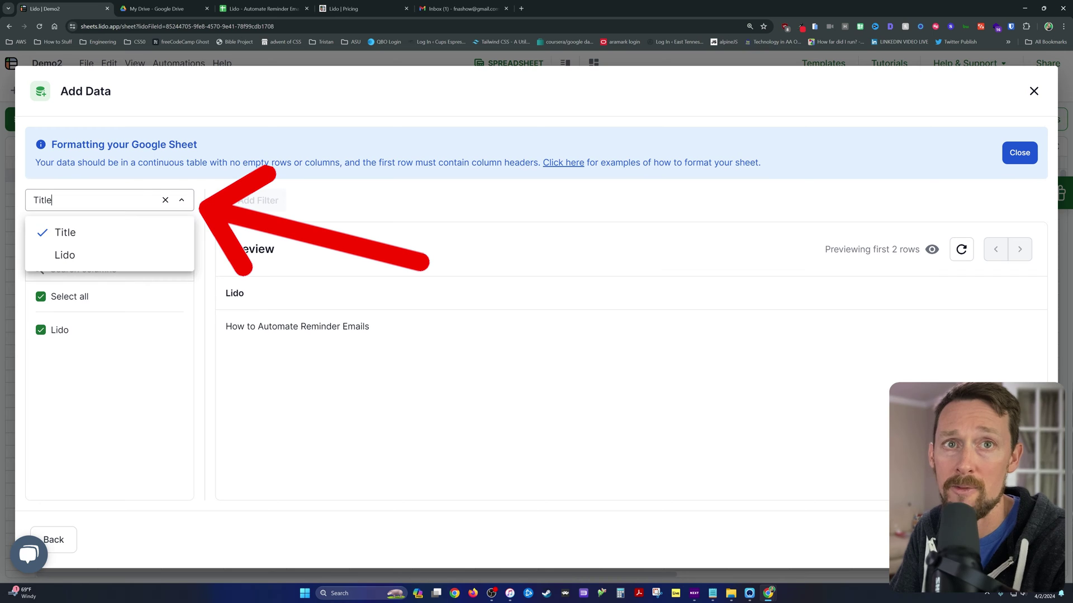
{"action": "left_click", "coordinate": [78, 253]}
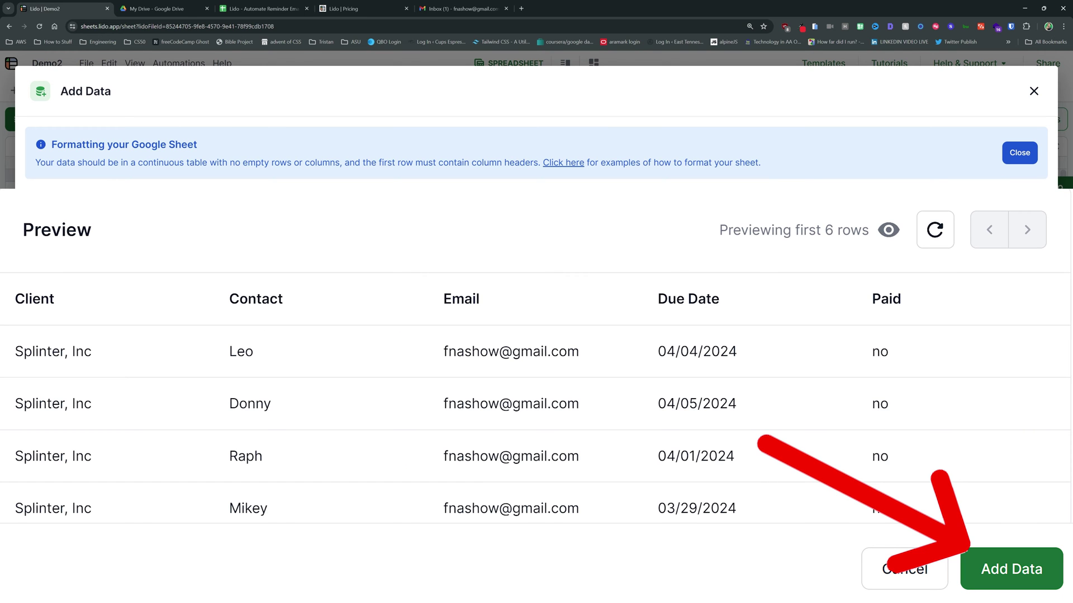
{"action": "left_click", "coordinate": [1011, 569]}
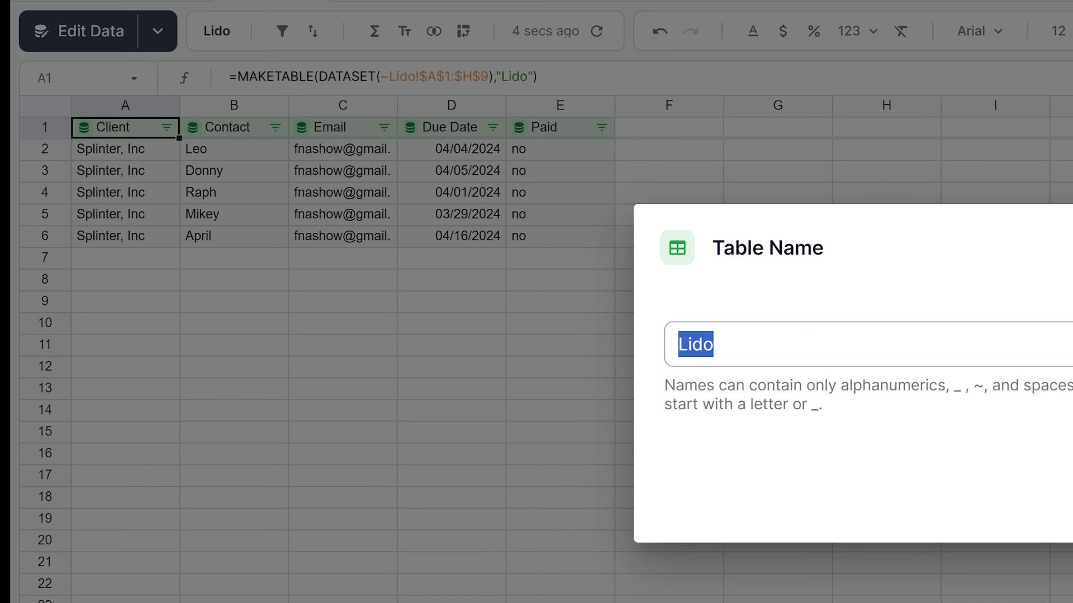
Name the imported client table 'Lido Demo' and select cells along its header row.
{"action": "type", "text": "Lido Demo"}
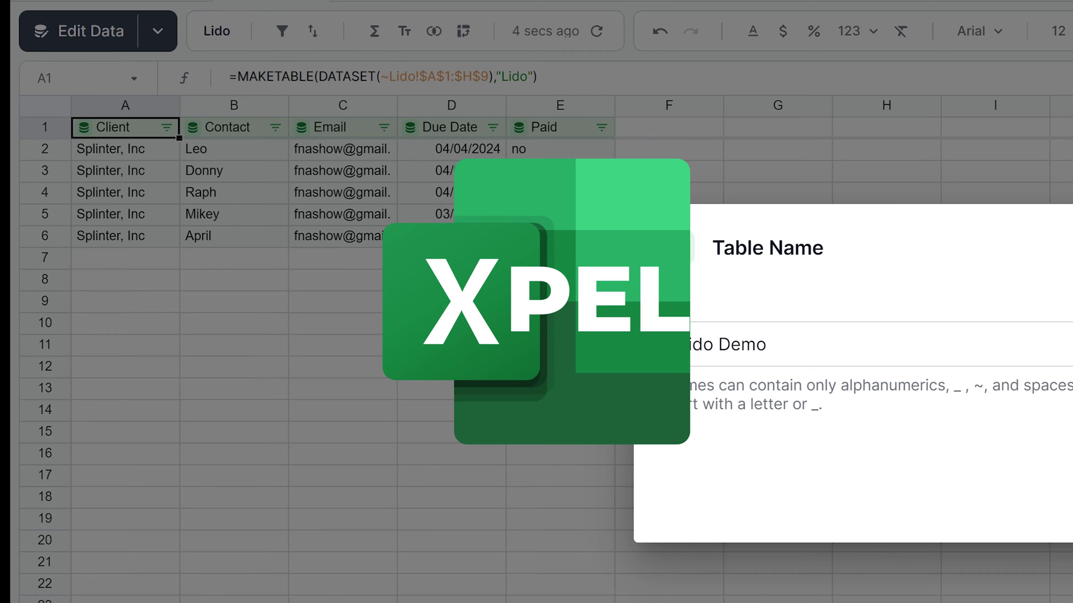
{"action": "key", "text": "Return"}
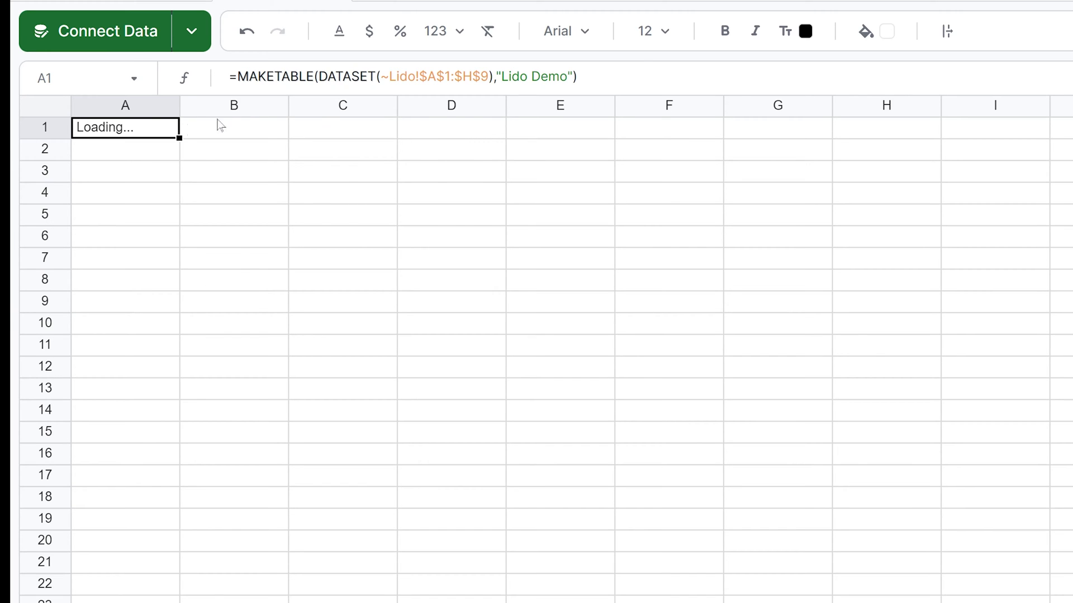
{"action": "mouse_move", "coordinate": [637, 137]}
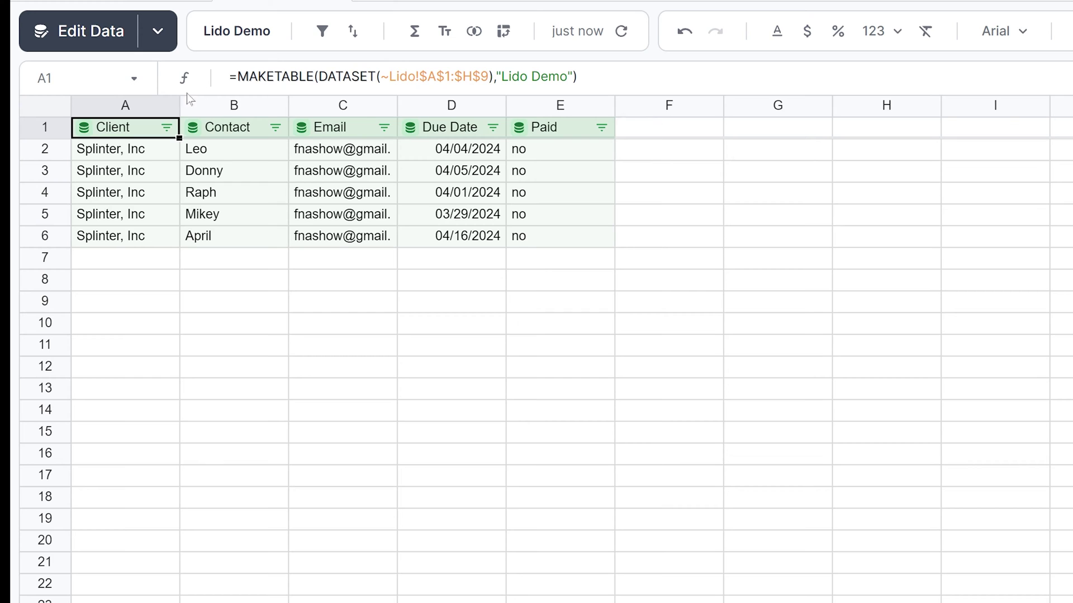
{"action": "mouse_move", "coordinate": [594, 184]}
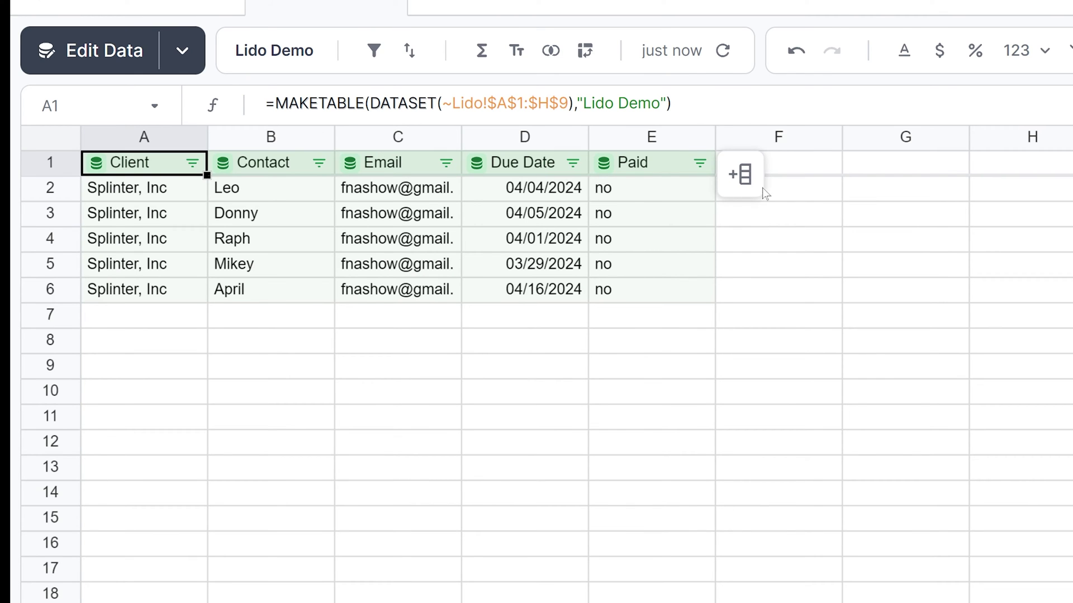
{"action": "left_click", "coordinate": [794, 167]}
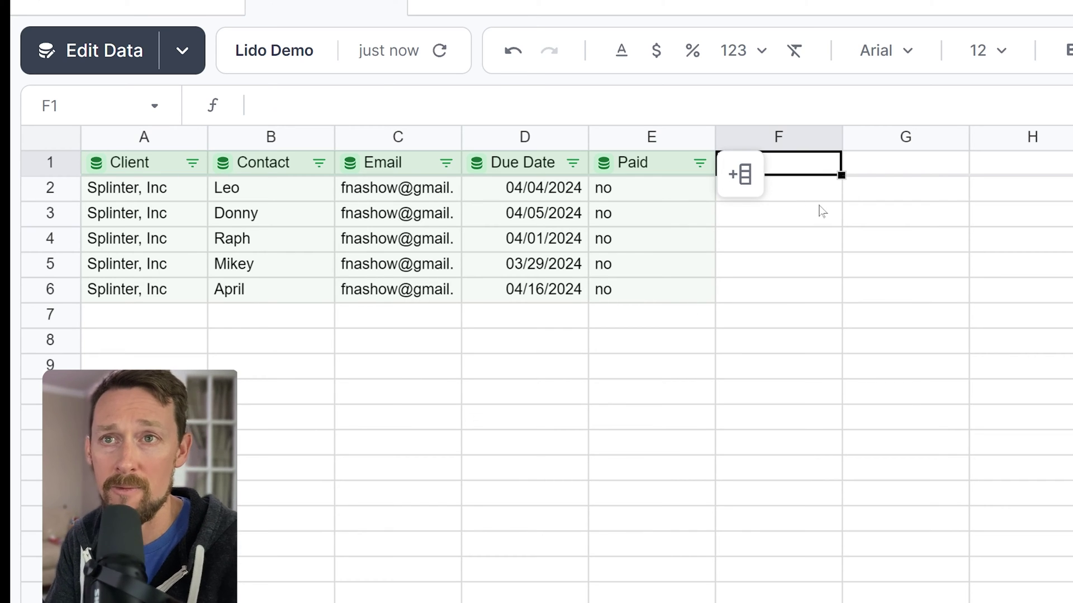
{"action": "key", "text": "Left"}
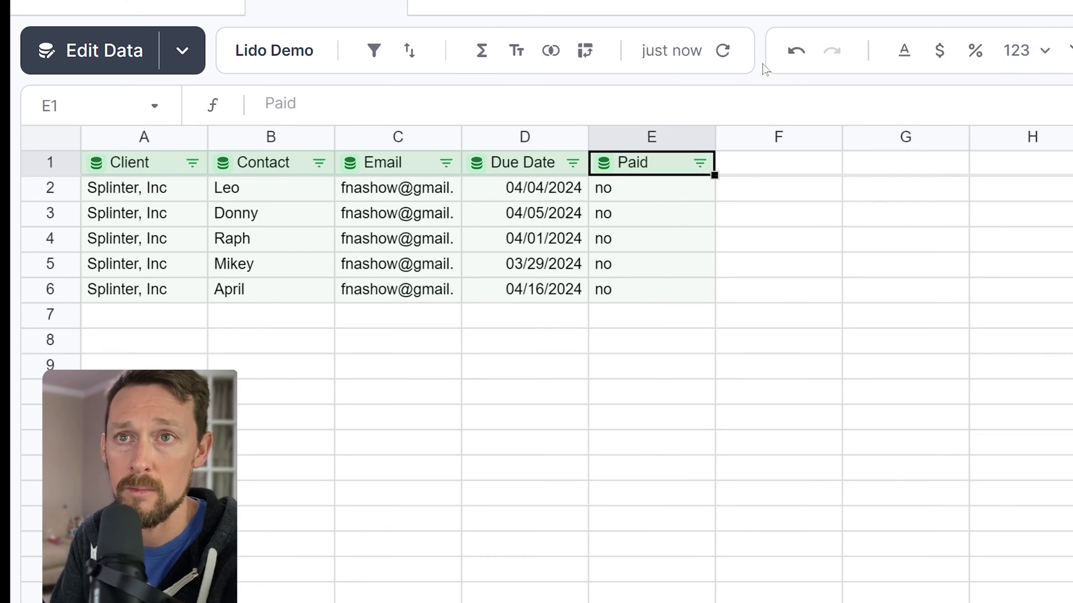
{"action": "key", "text": "Left"}
{"action": "key", "text": "Left"}
Dismiss the protected-cells notice and add a 'Reminder Email' header in F1.
{"action": "key", "text": "Down"}
{"action": "key", "text": "Delete"}
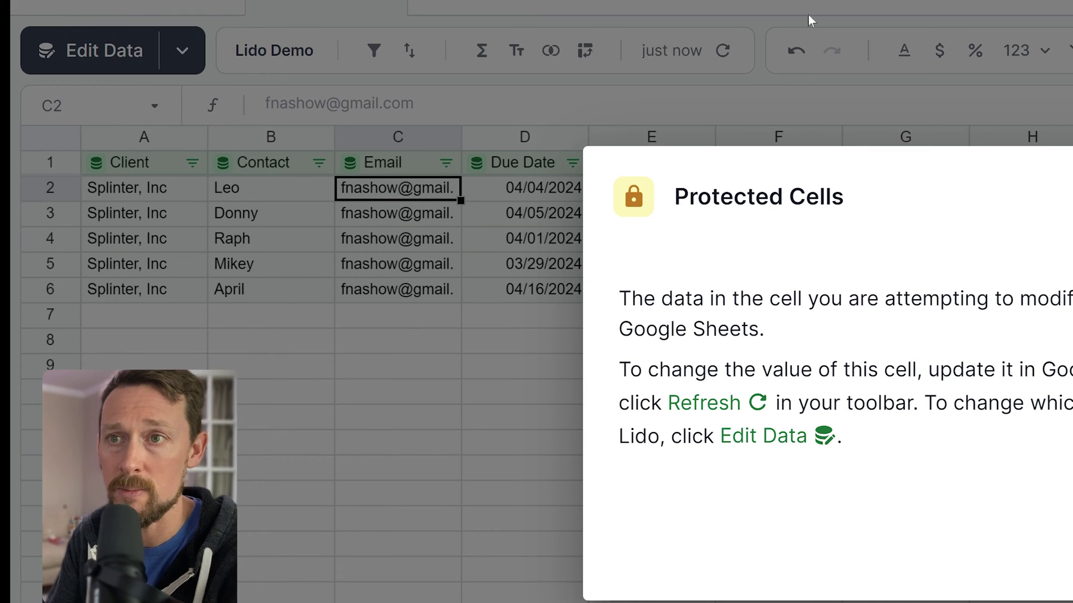
{"action": "left_click", "coordinate": [378, 193]}
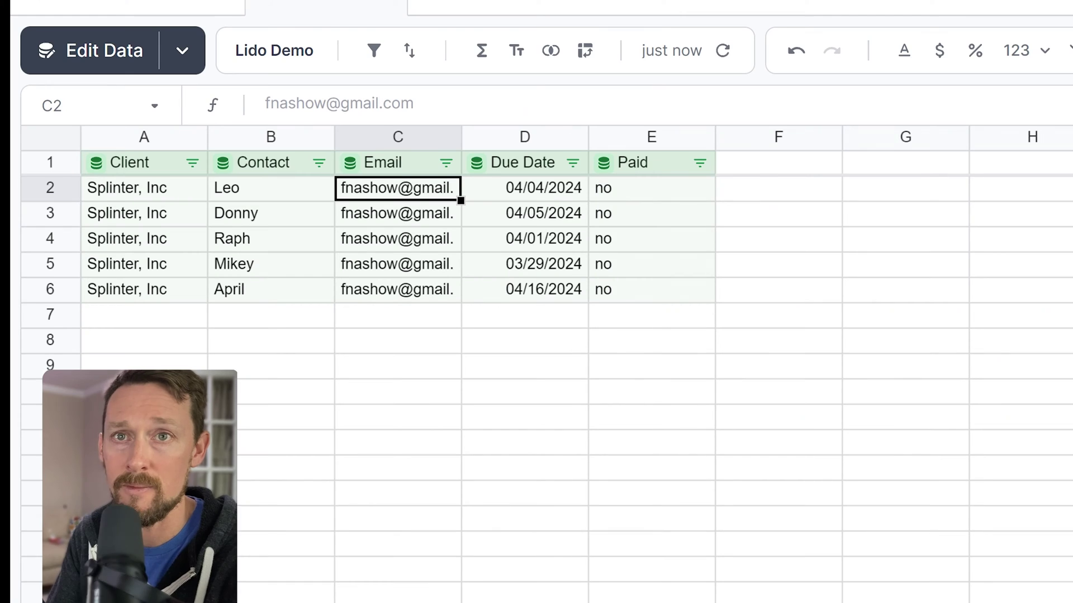
{"action": "left_click", "coordinate": [800, 168]}
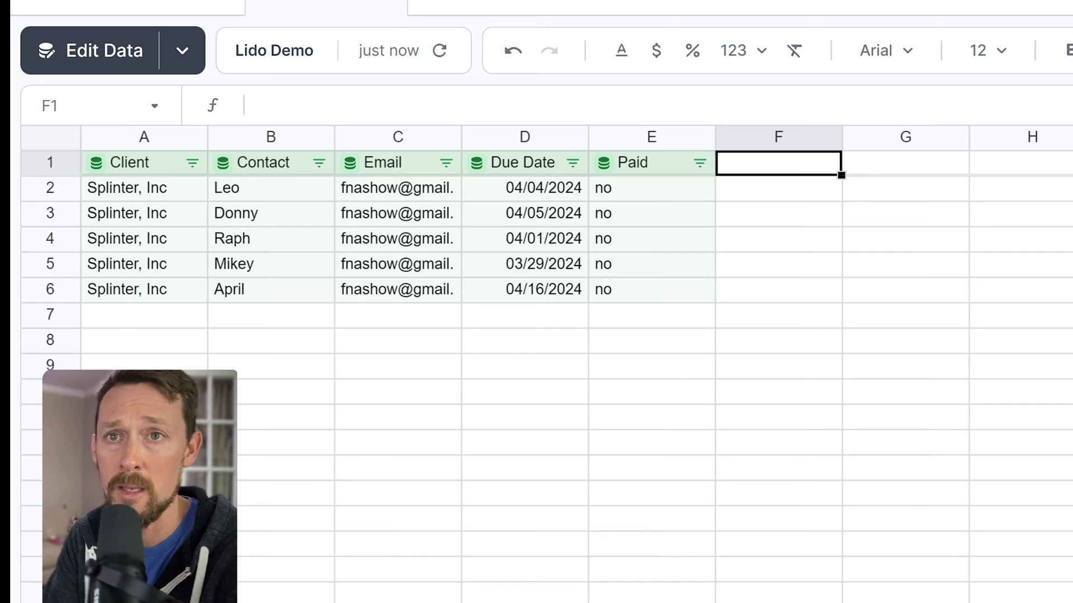
{"action": "type", "text": "Reminder E"}
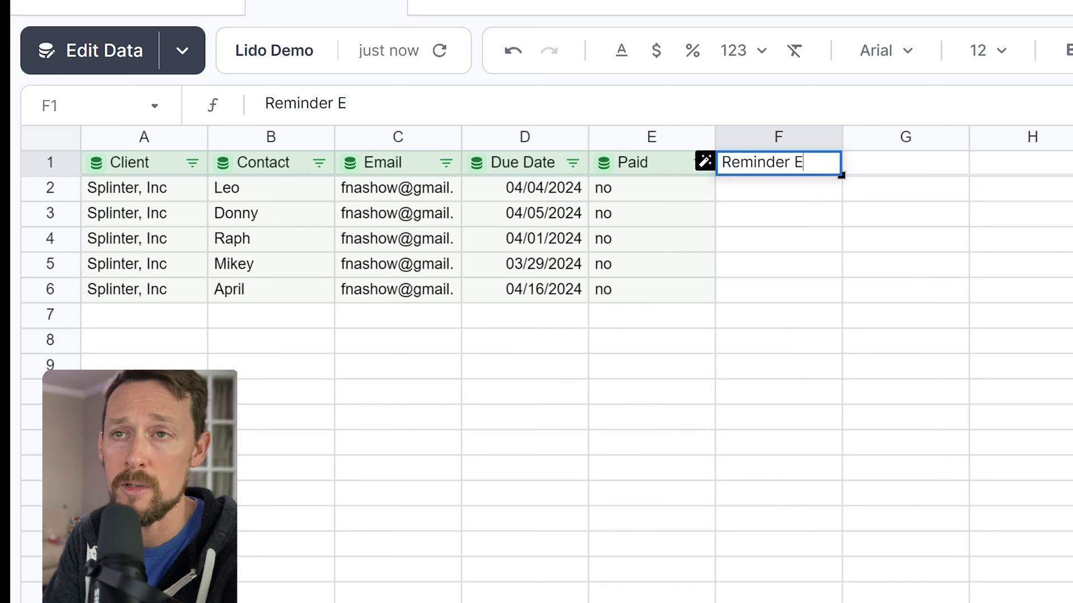
{"action": "type", "text": "mail"}
{"action": "key", "text": "Return"}
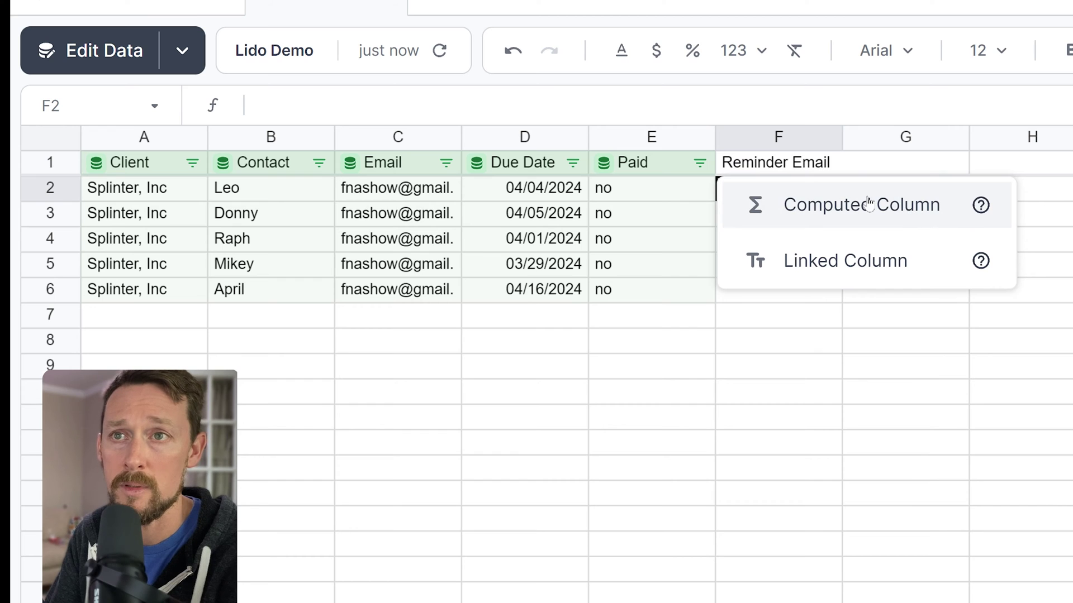
Make column F a computed column of =D2-3 and check the resulting reminder dates.
{"action": "left_click", "coordinate": [866, 201]}
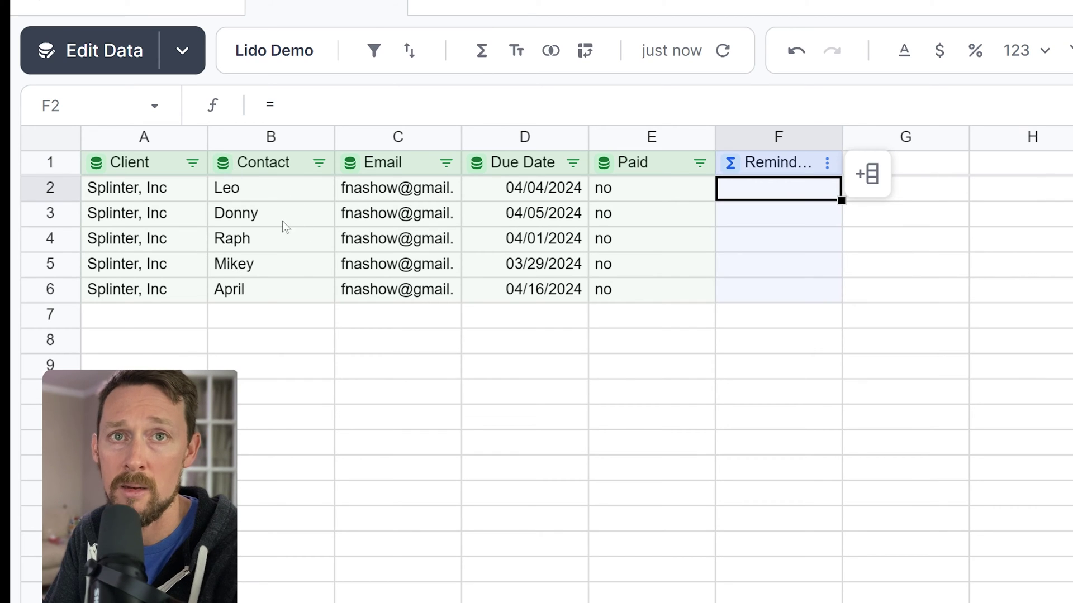
{"action": "left_click", "coordinate": [799, 191]}
{"action": "key", "text": "BackSpace"}
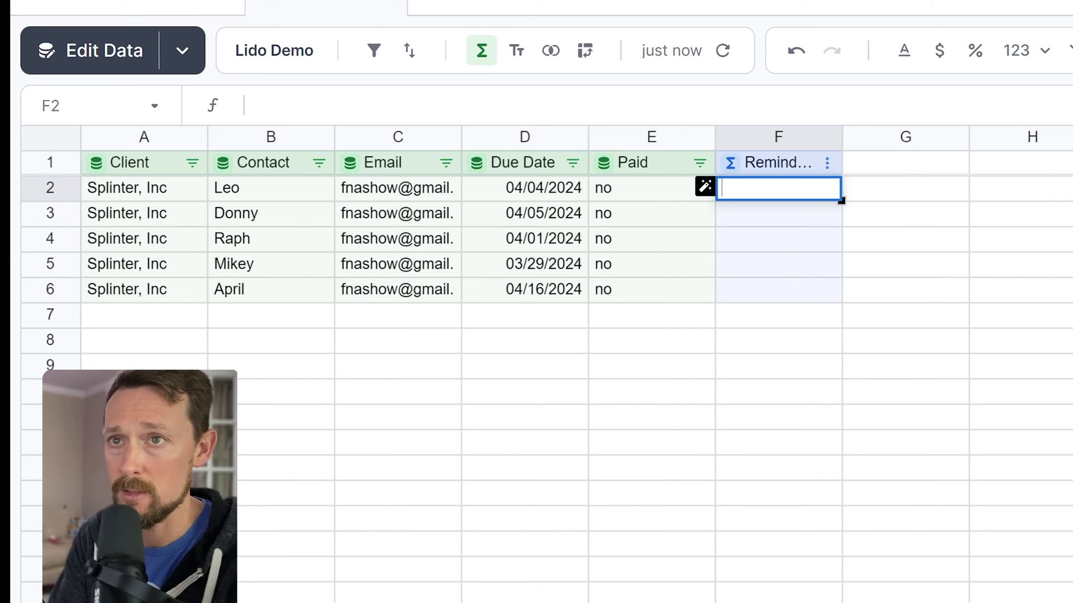
{"action": "type", "text": "="}
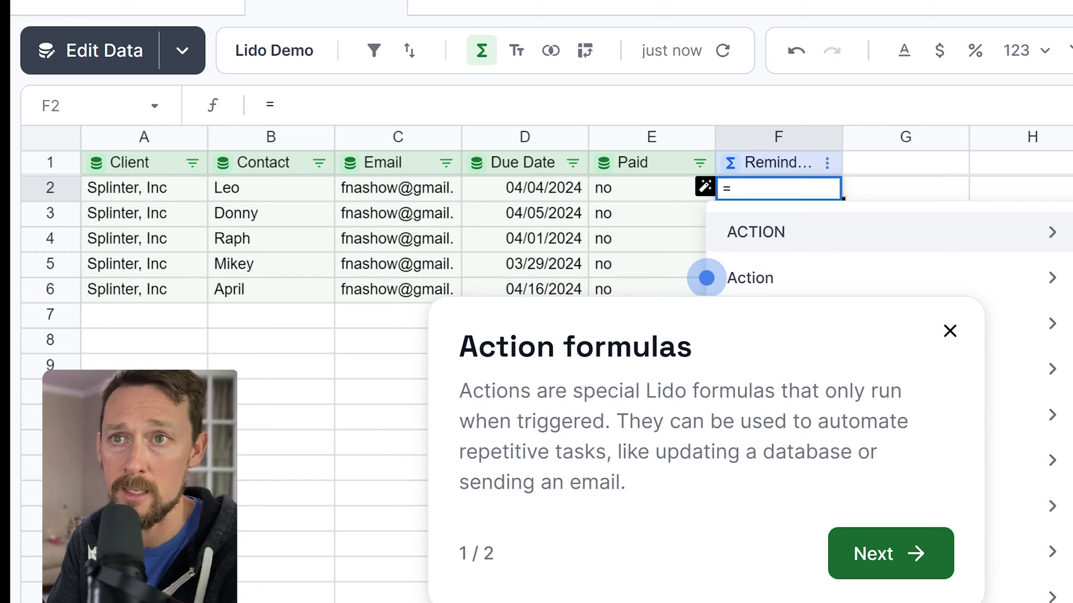
{"action": "left_click", "coordinate": [533, 189]}
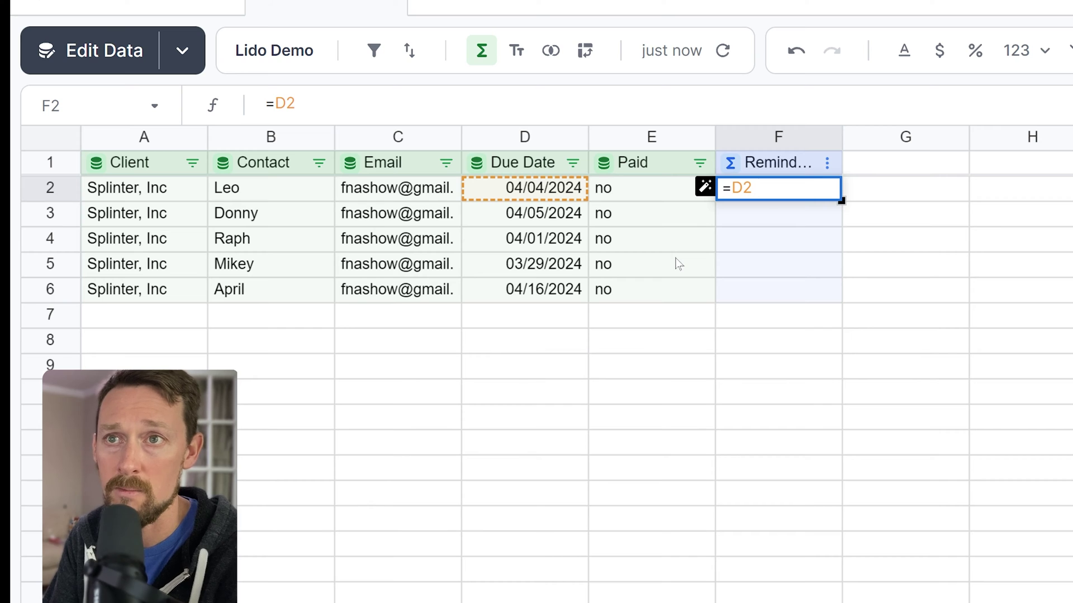
{"action": "type", "text": "-3"}
{"action": "key", "text": "Return"}
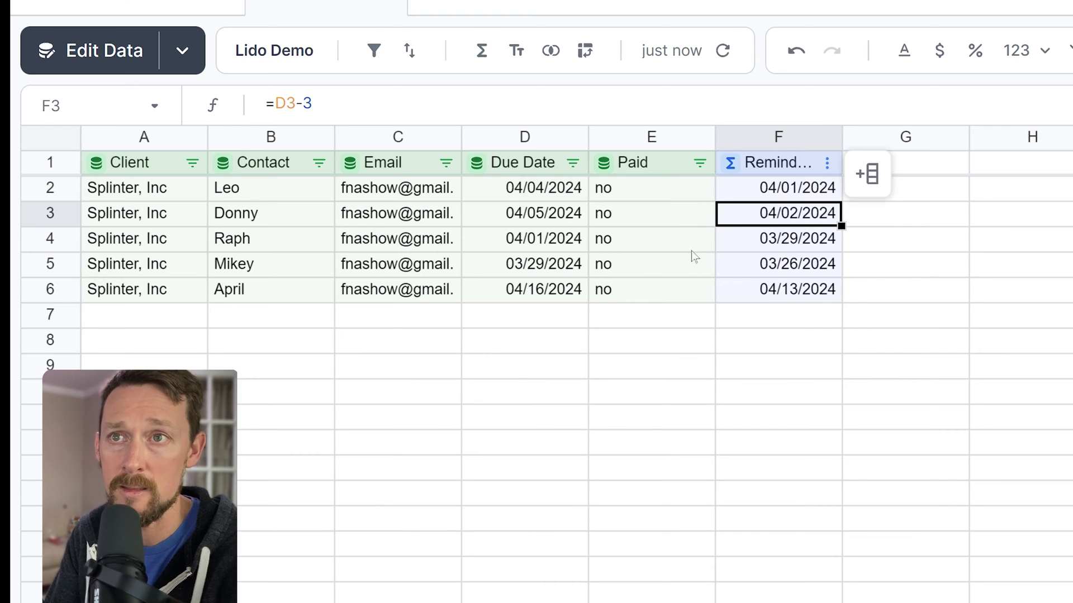
{"action": "left_click_drag", "start_coordinate": [809, 187], "coordinate": [814, 323]}
{"action": "left_click", "coordinate": [816, 288]}
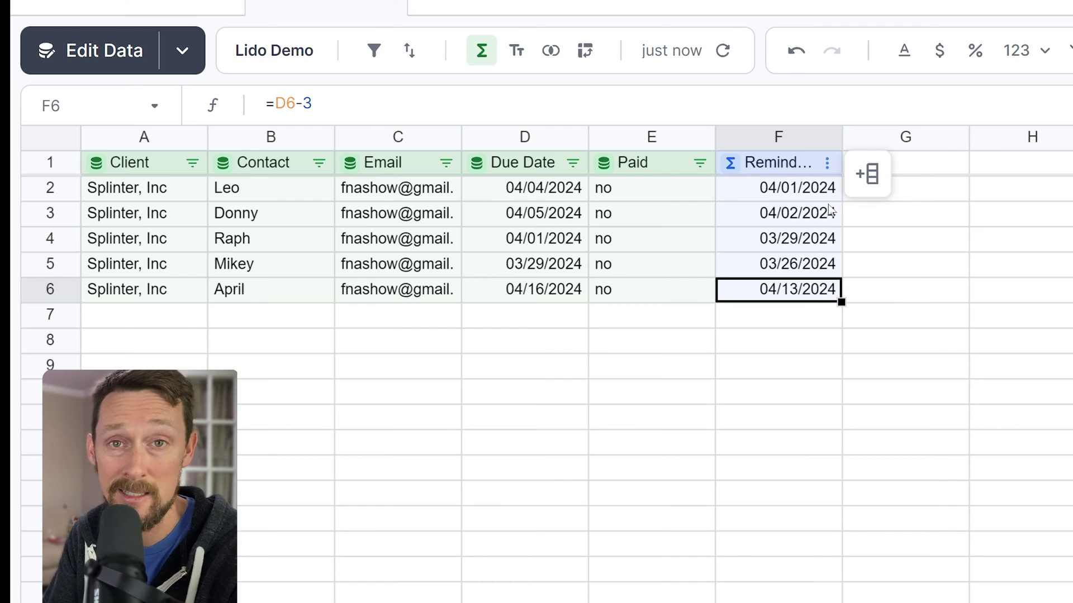
{"action": "left_click", "coordinate": [916, 163]}
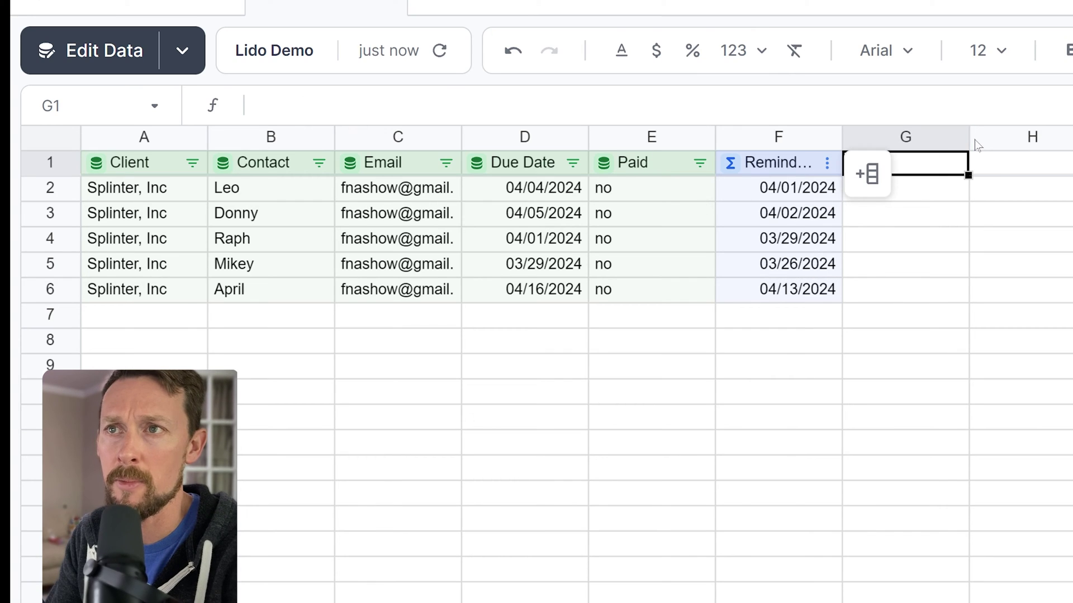
On Sheet1, add Subject and Body headers and paste the email templates into row 2.
{"action": "left_click_drag", "start_coordinate": [969, 136], "coordinate": [987, 136]}
{"action": "left_click", "coordinate": [1050, 137]}
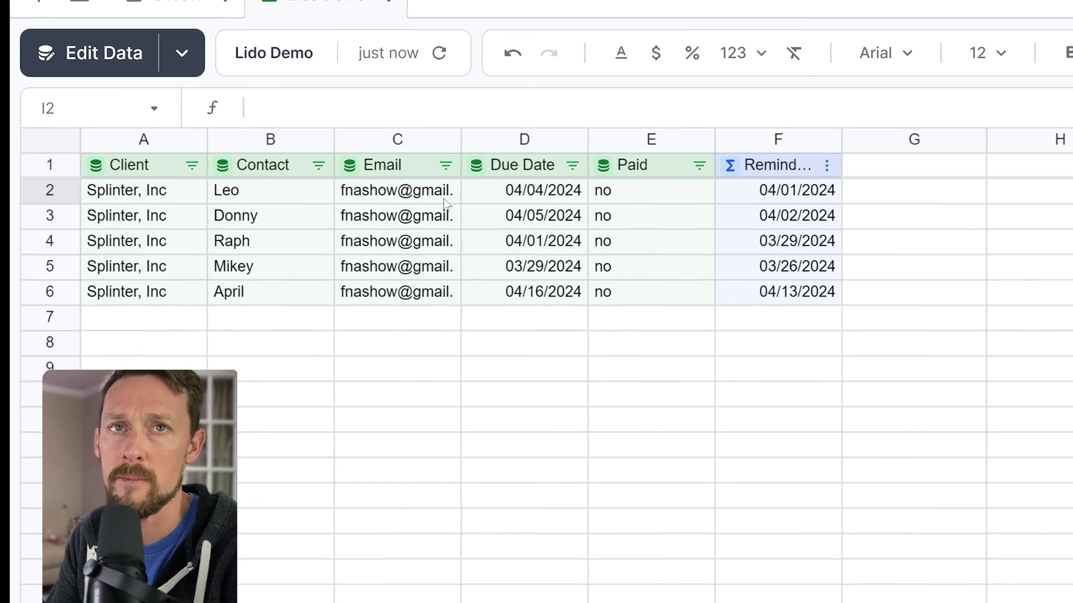
{"action": "left_click", "coordinate": [184, 38]}
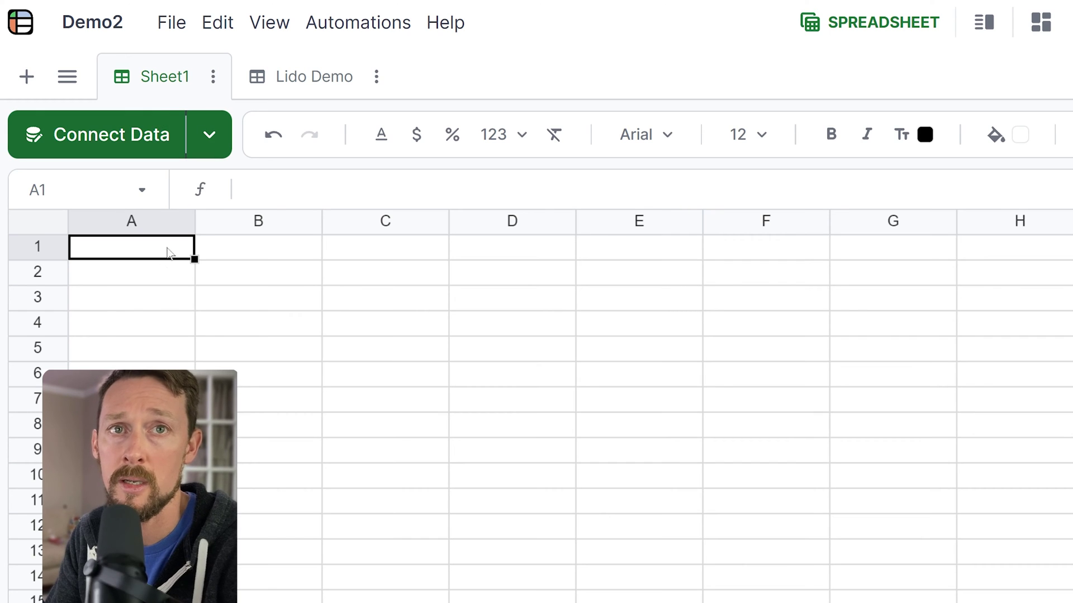
{"action": "type", "text": "Subject"}
{"action": "key", "text": "Tab"}
{"action": "type", "text": "Body"}
{"action": "key", "text": "Return"}
{"action": "key", "text": "Left"}
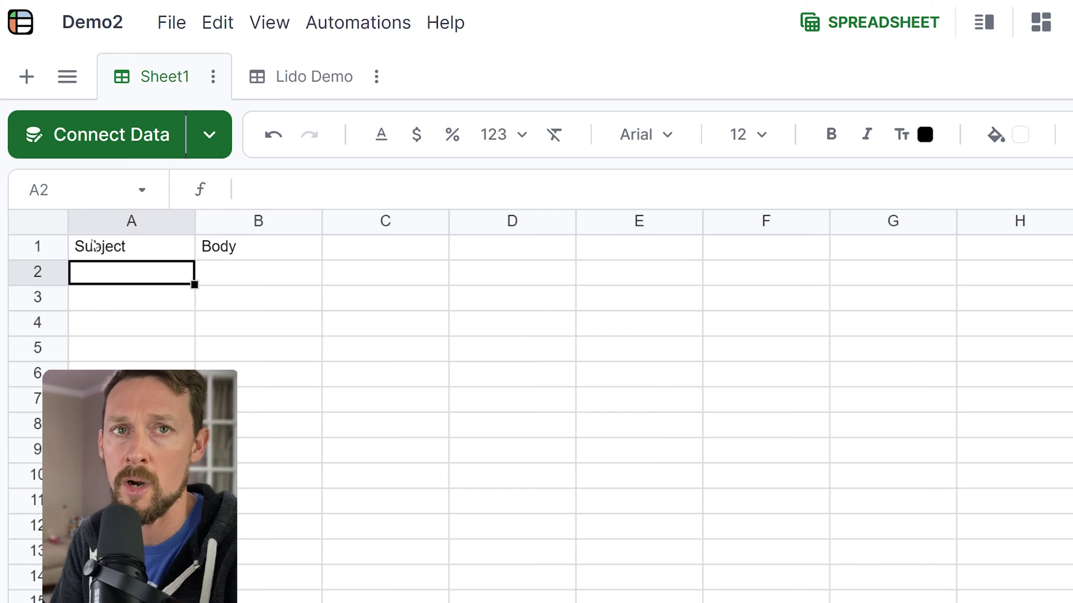
{"action": "key", "text": "ctrl+v"}
Wrap A2:B2 text and widen columns A and B so the templates read clearly.
{"action": "key", "text": "shift+Right"}
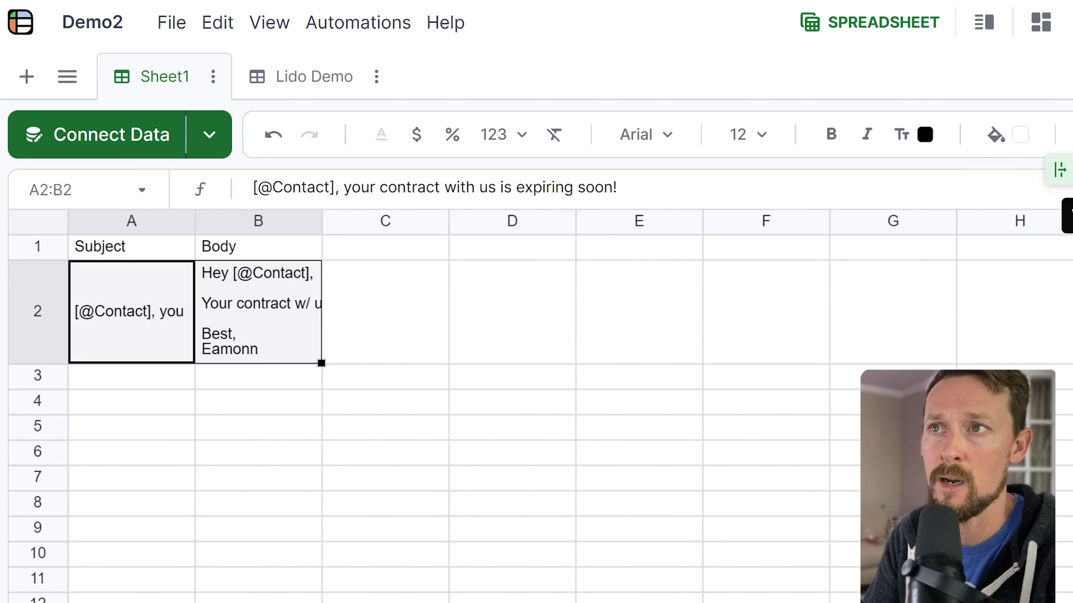
{"action": "left_click", "coordinate": [1060, 169]}
{"action": "left_click_drag", "start_coordinate": [194, 226], "coordinate": [280, 227]}
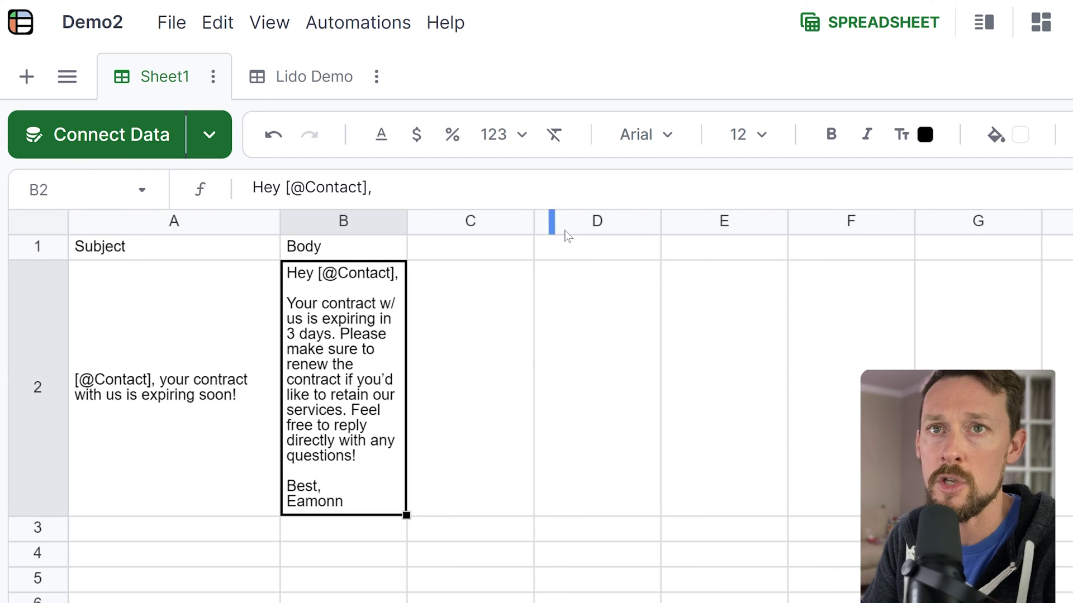
{"action": "left_click_drag", "start_coordinate": [565, 236], "coordinate": [564, 235]}
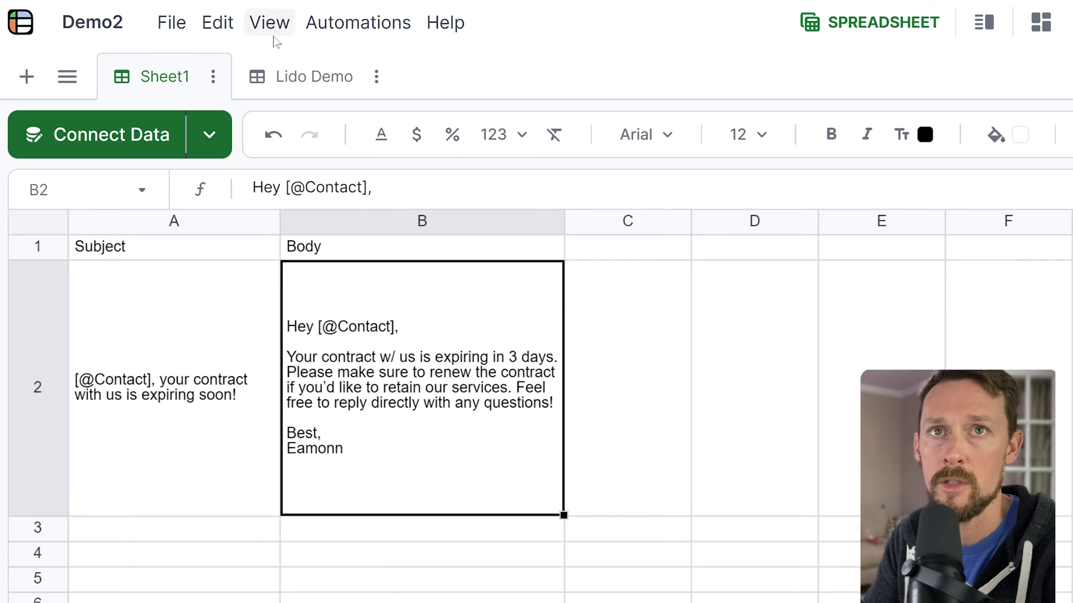
{"action": "left_click", "coordinate": [328, 81]}
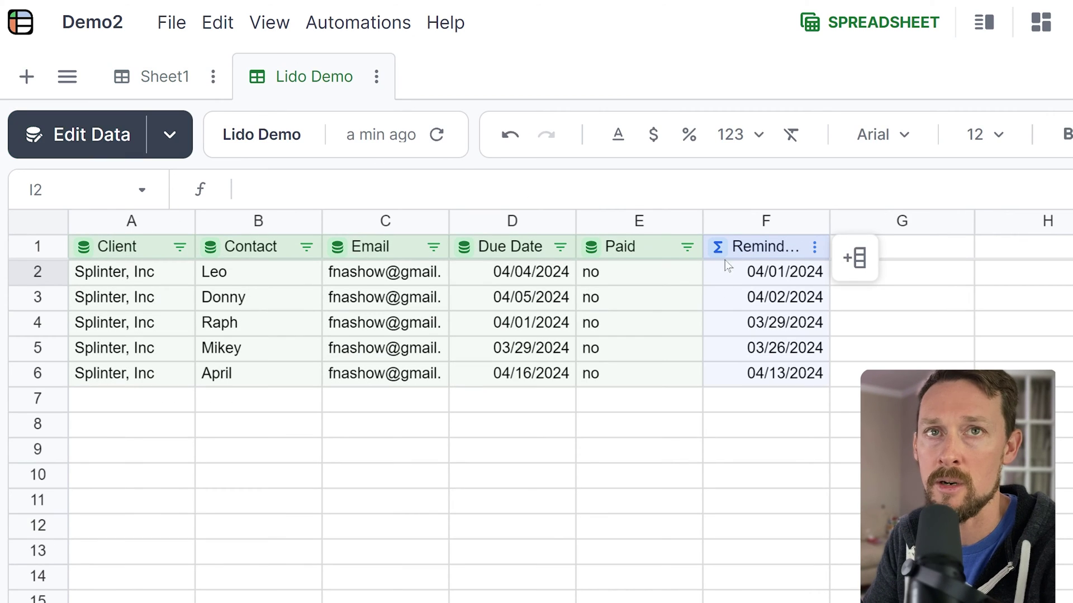
Add a computed Subject column in G using =STRINGTEMPLATE(Sheet1!$A$2).
{"action": "left_click", "coordinate": [900, 247]}
{"action": "type", "text": "Subject"}
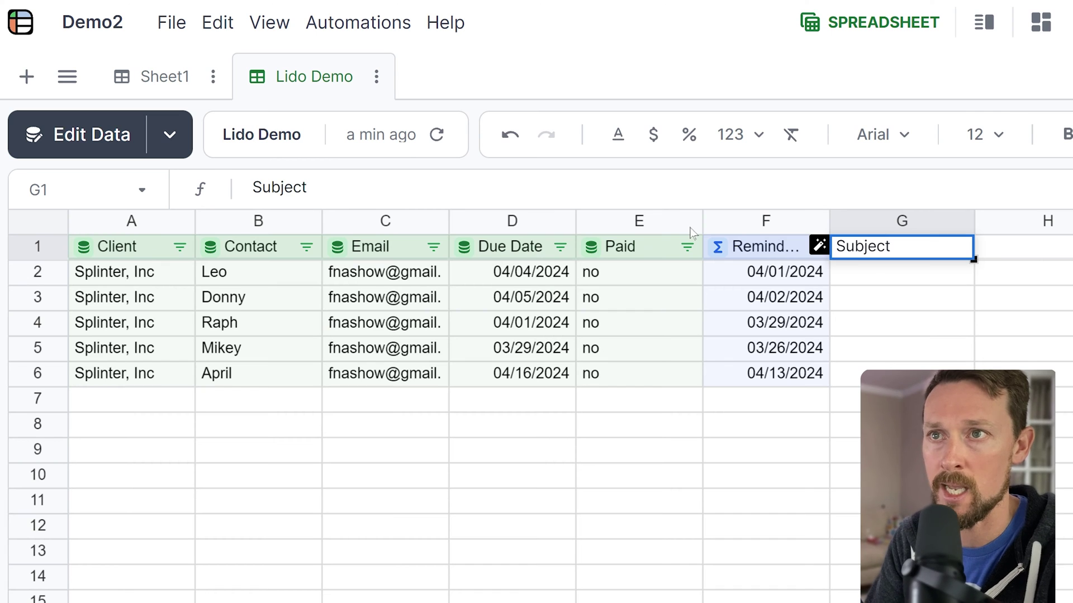
{"action": "key", "text": "Tab"}
{"action": "left_click", "coordinate": [1000, 291]}
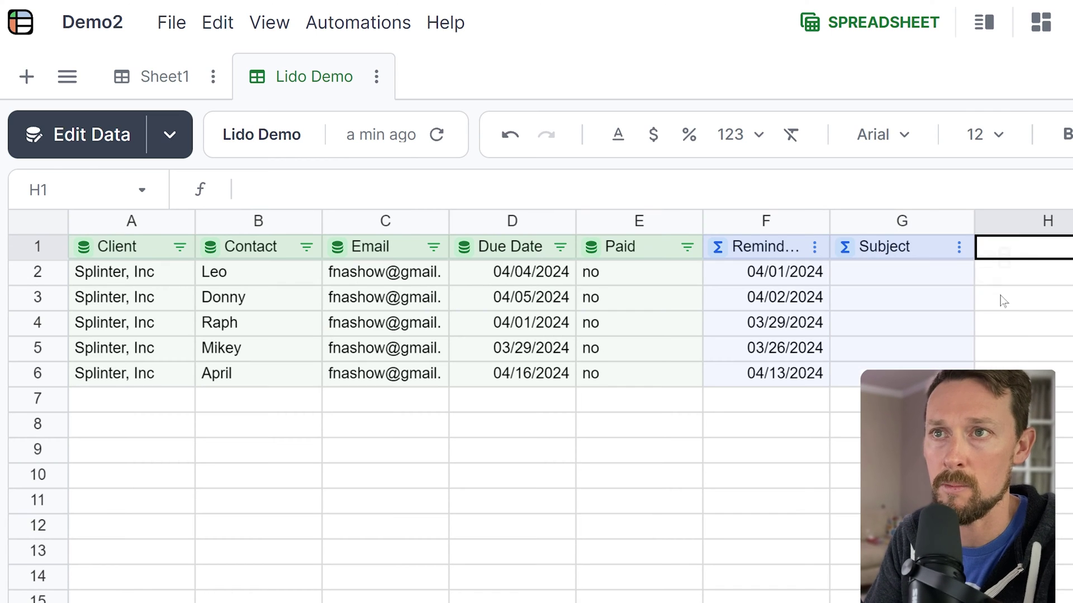
{"action": "left_click", "coordinate": [927, 275]}
{"action": "type", "text": "="}
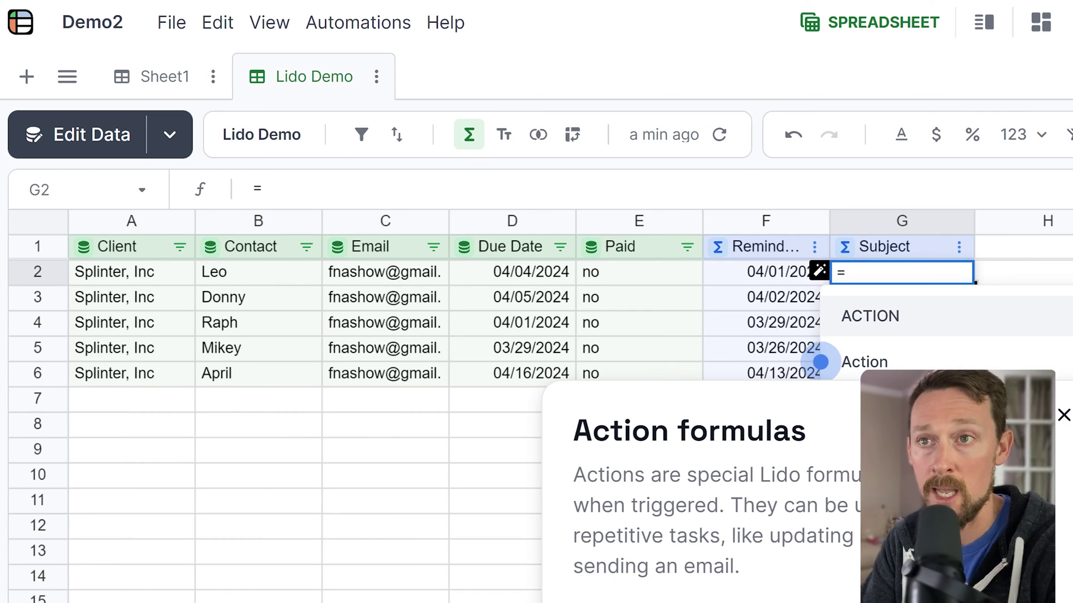
{"action": "type", "text": "strin"}
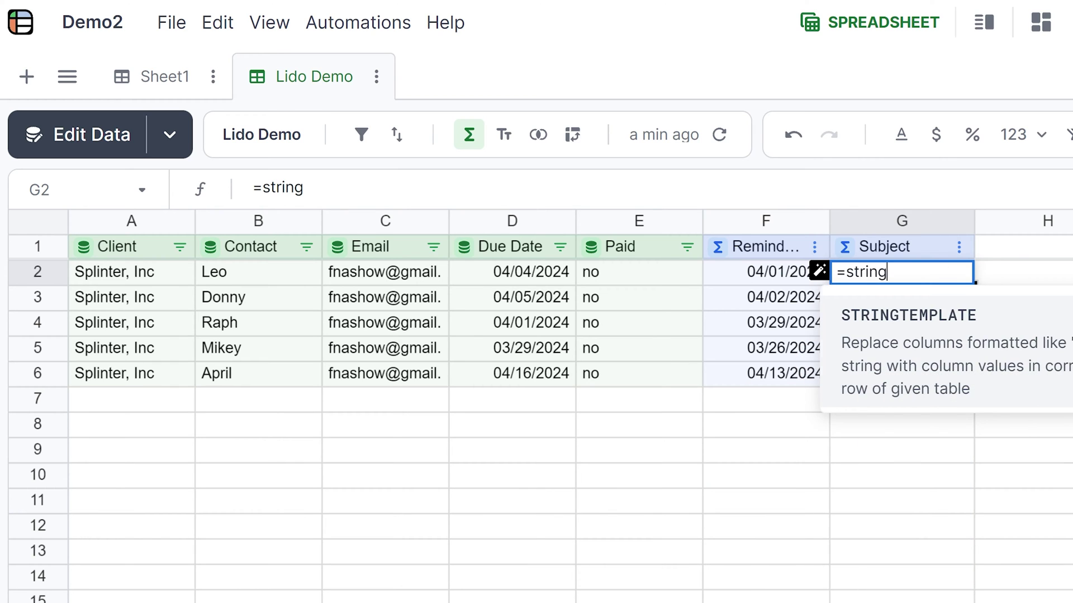
{"action": "type", "text": "g"}
{"action": "key", "text": "Tab"}
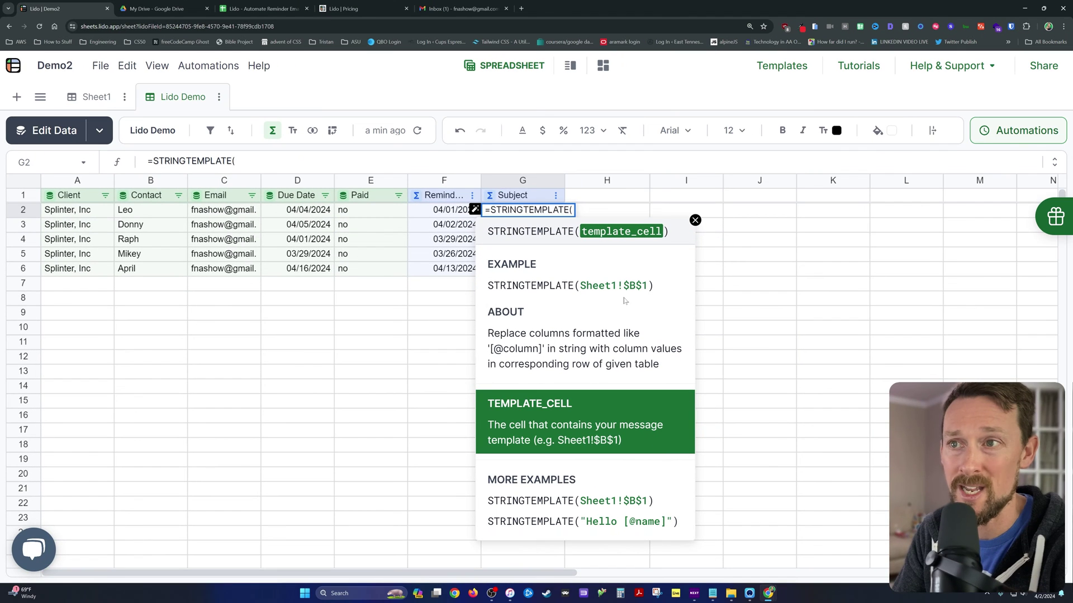
{"action": "left_click", "coordinate": [95, 96]}
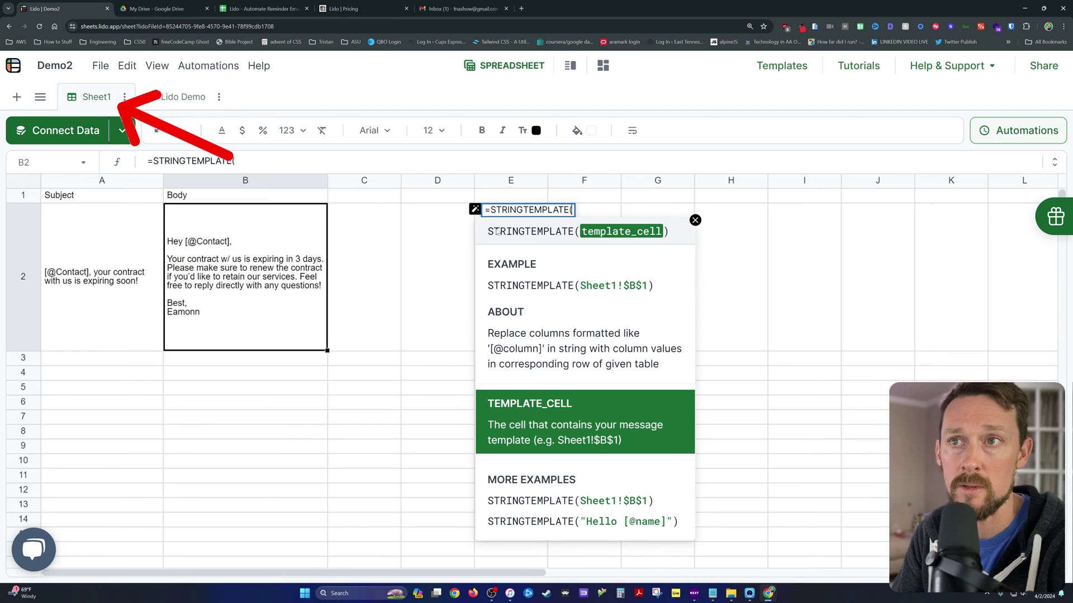
{"action": "left_click", "coordinate": [97, 246]}
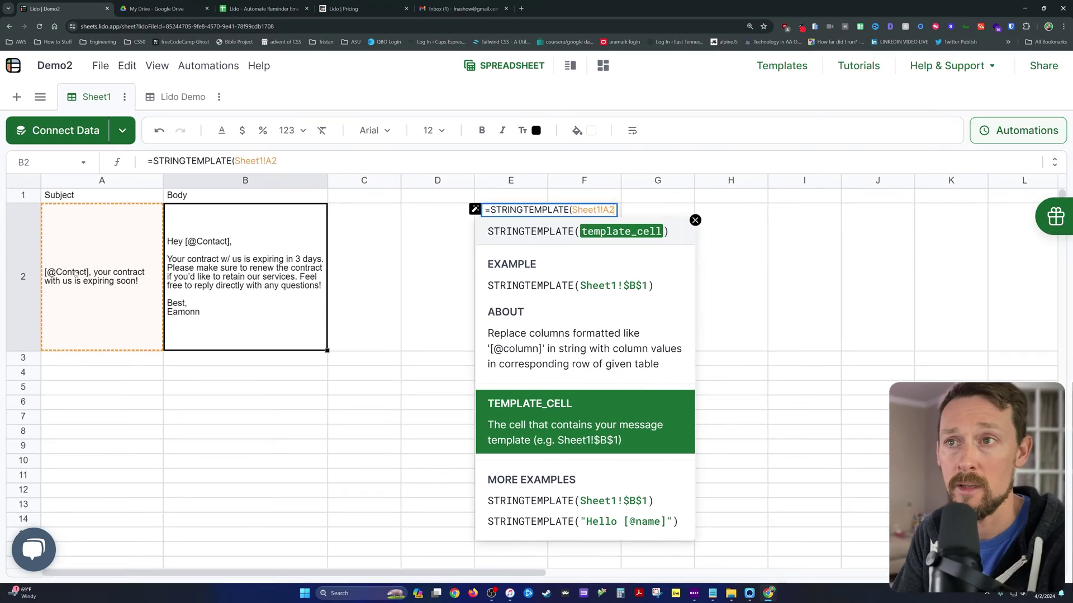
{"action": "key", "text": "Return"}
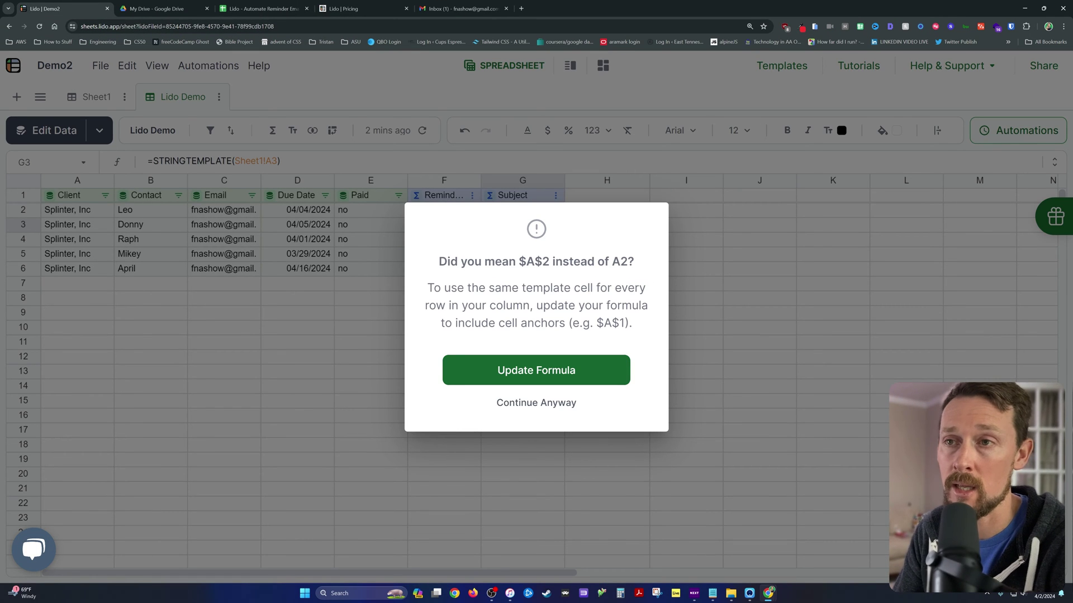
{"action": "mouse_move", "coordinate": [519, 261]}
{"action": "left_mouse_down"}
{"action": "mouse_move", "coordinate": [550, 262]}
{"action": "mouse_move", "coordinate": [508, 262]}
{"action": "left_mouse_up"}
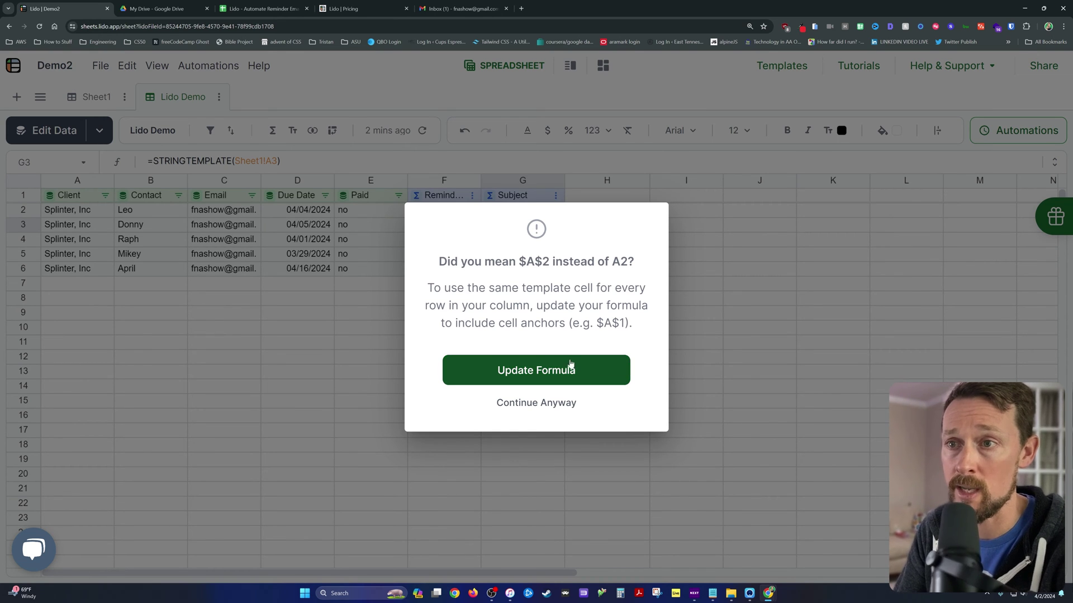
{"action": "left_click", "coordinate": [546, 369]}
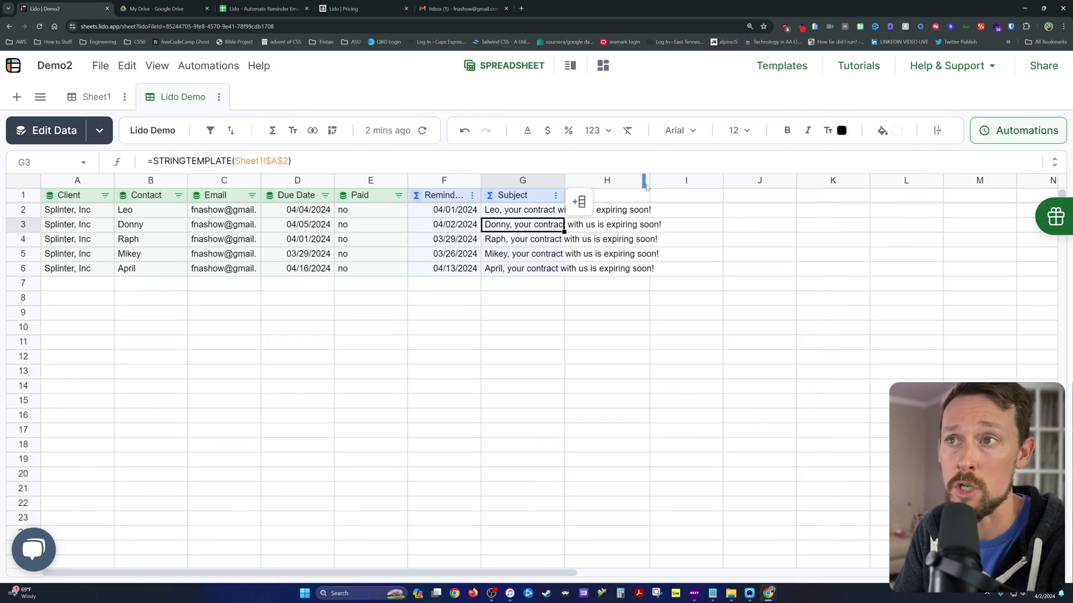
Widen column G and compare the personalised subject lines against the Contact names.
{"action": "left_click_drag", "start_coordinate": [645, 186], "coordinate": [674, 180]}
{"action": "left_click", "coordinate": [519, 211]}
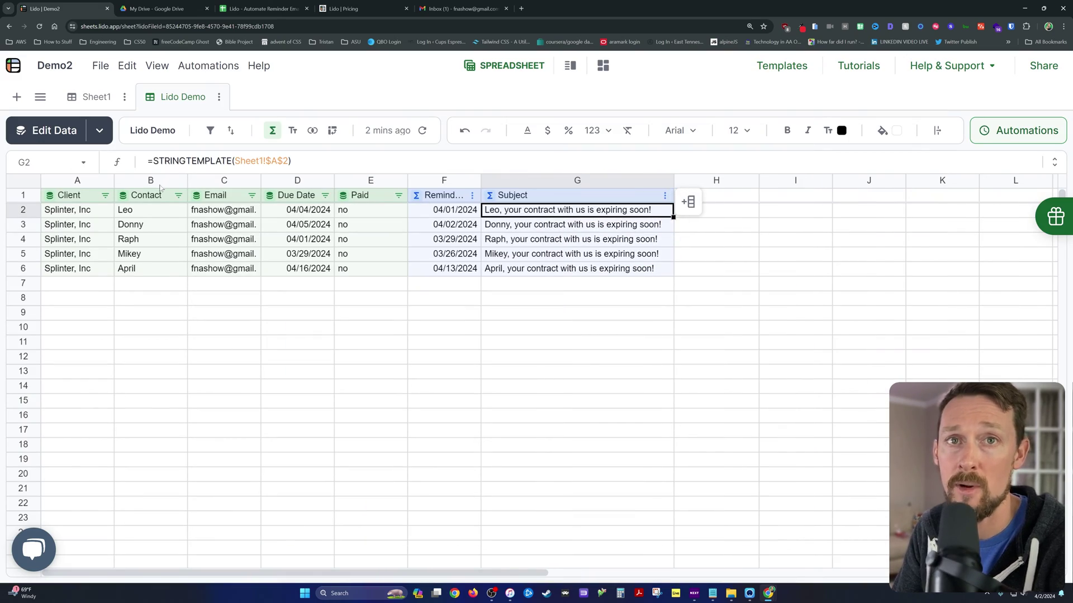
{"action": "left_click", "coordinate": [160, 184]}
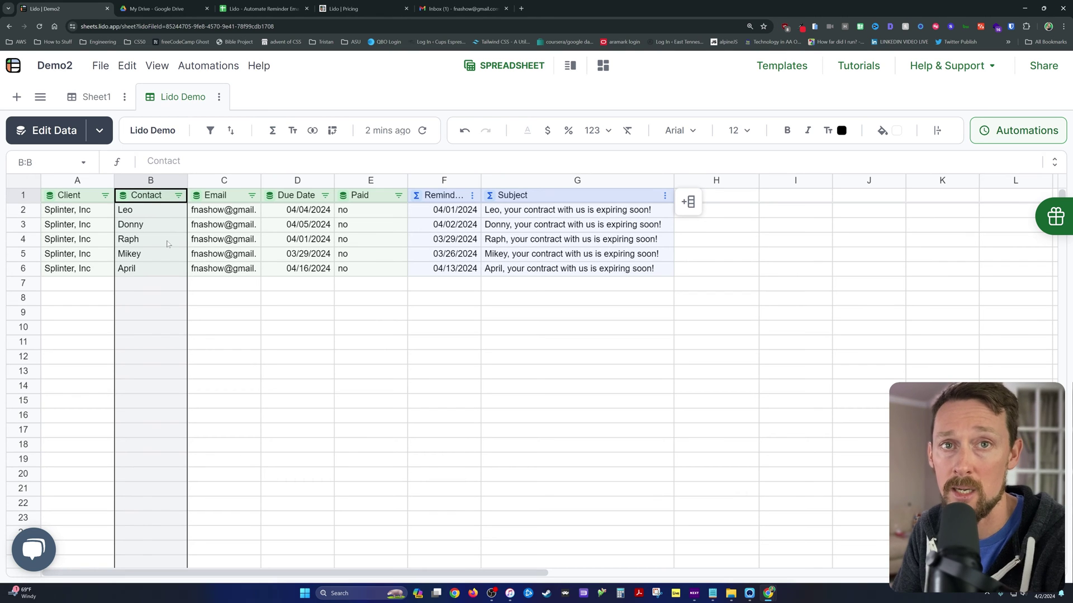
{"action": "left_click", "coordinate": [150, 210]}
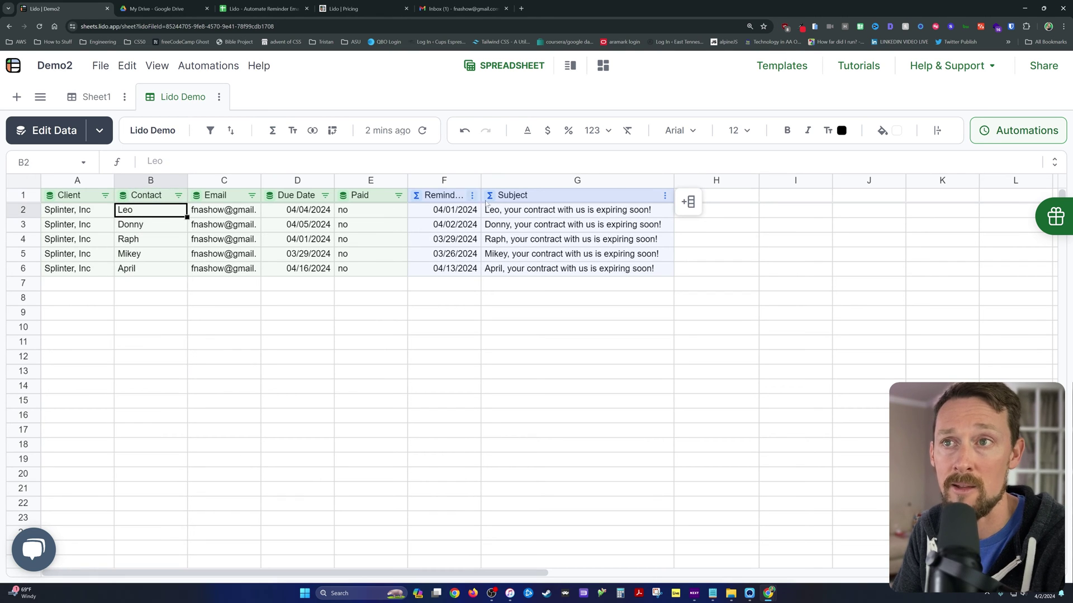
{"action": "left_click", "coordinate": [496, 214]}
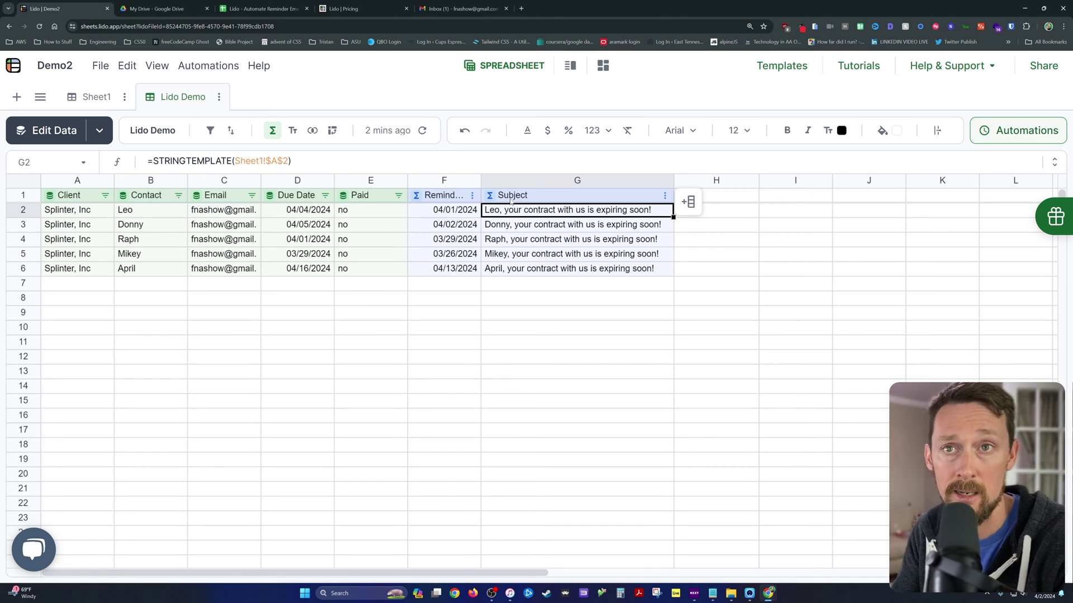
Add a computed Body column with the formula =STRINGTEMPLATE(Sheet1!$B$2).
{"action": "left_click", "coordinate": [688, 202]}
{"action": "type", "text": "Body"}
{"action": "key", "text": "Return"}
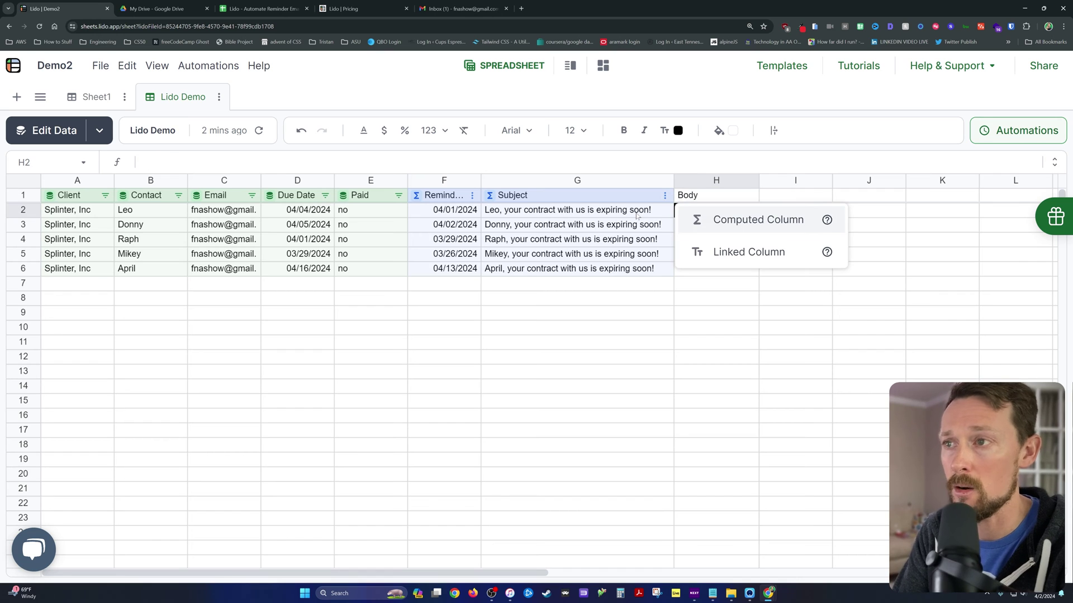
{"action": "key", "text": "Return"}
{"action": "type", "text": "="}
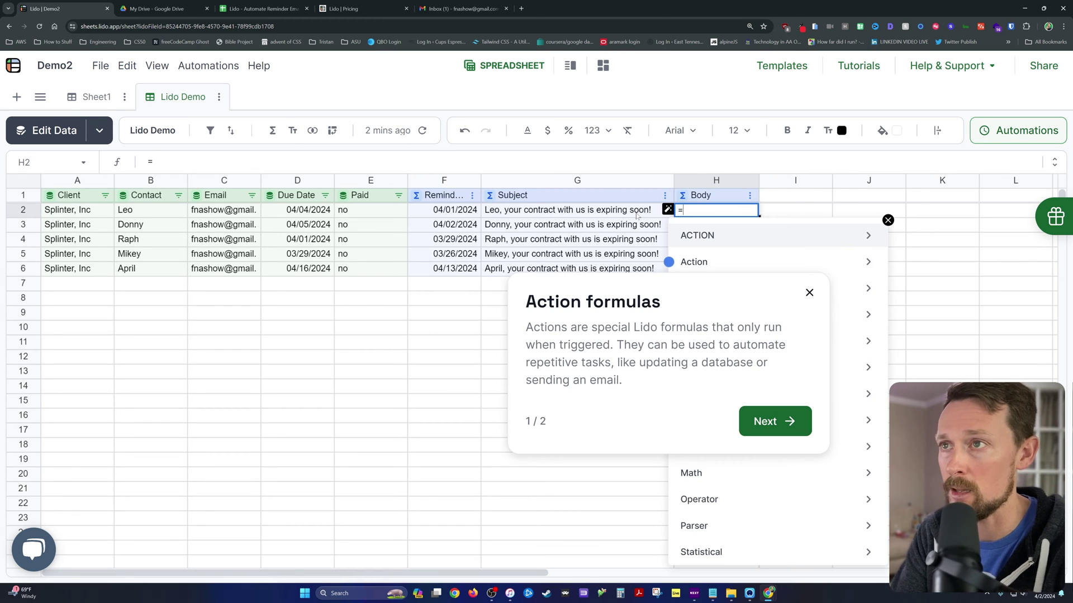
{"action": "type", "text": "strin"}
{"action": "key", "text": "Tab"}
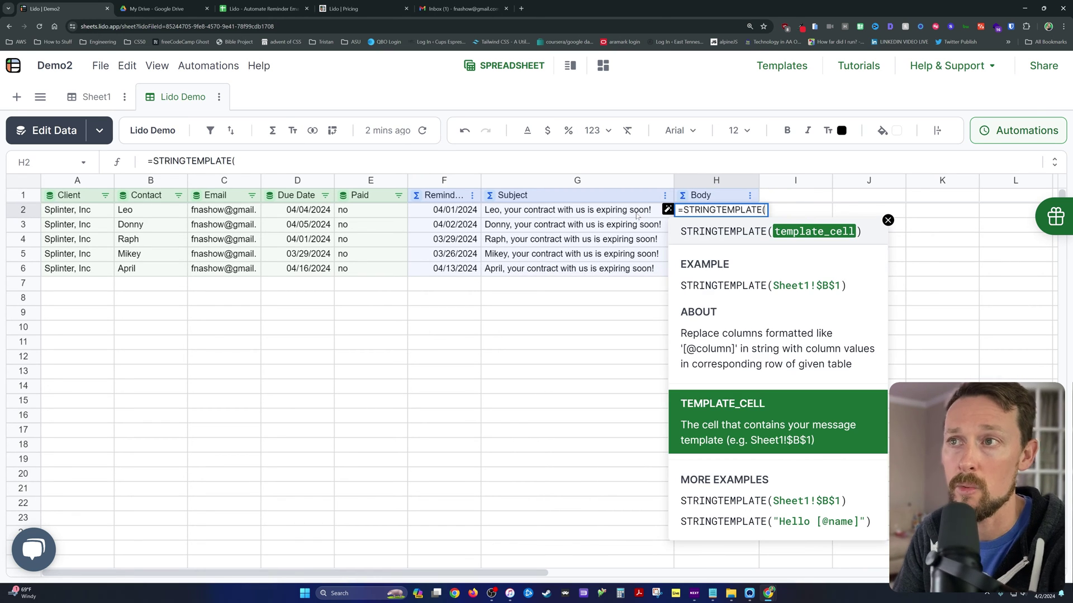
{"action": "left_click", "coordinate": [116, 106]}
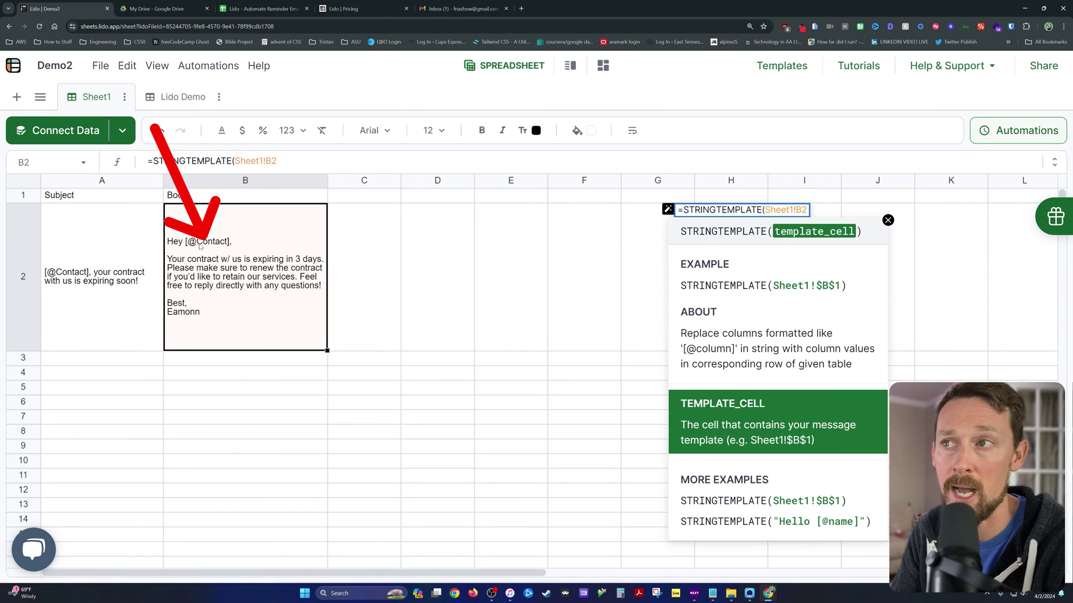
{"action": "key", "text": "F4"}
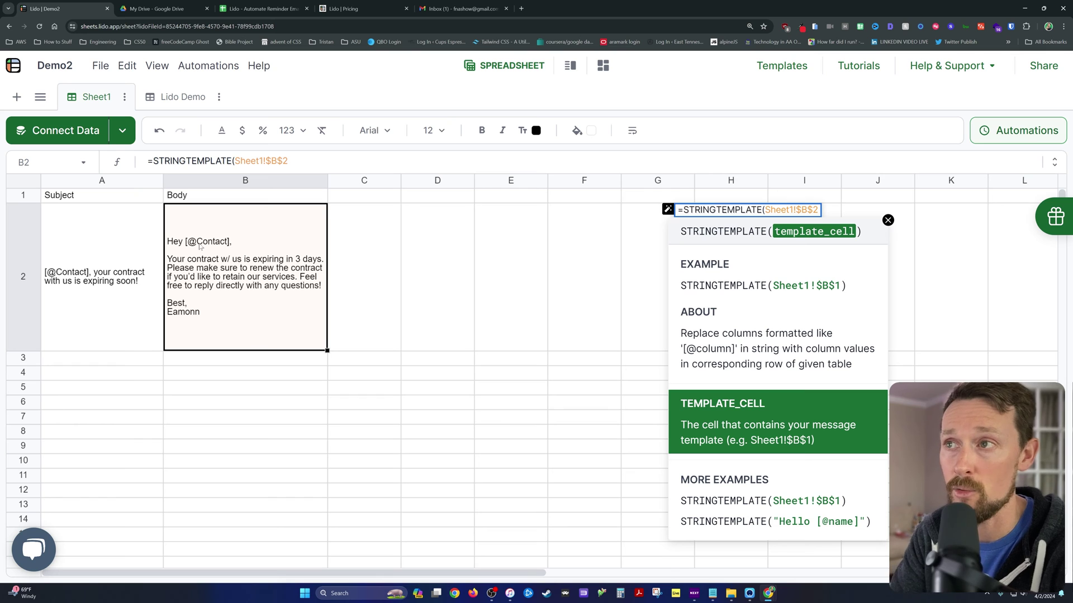
{"action": "type", "text": ")"}
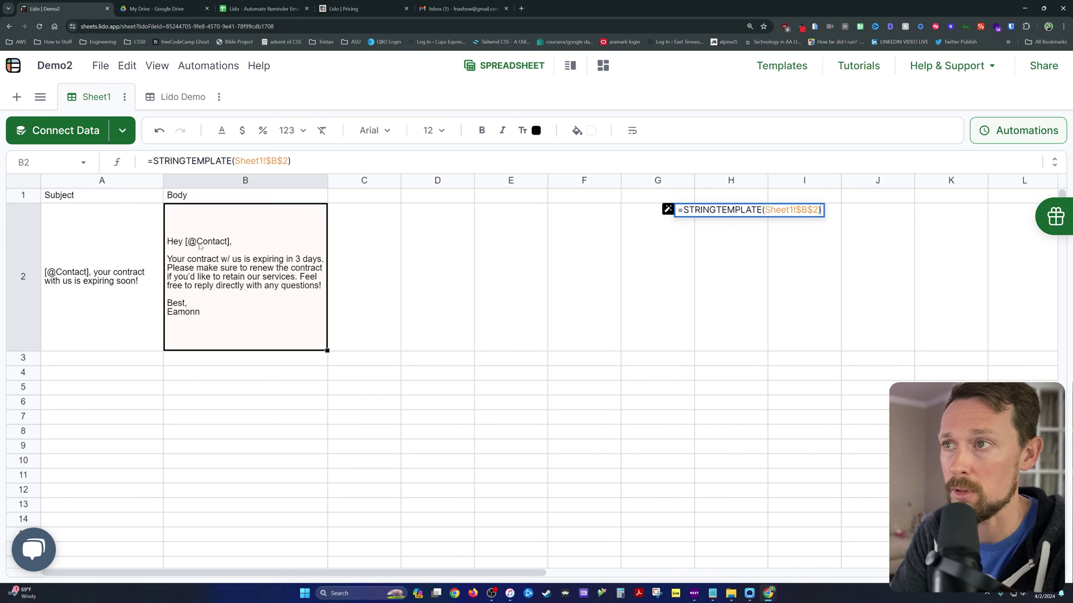
{"action": "key", "text": "Return"}
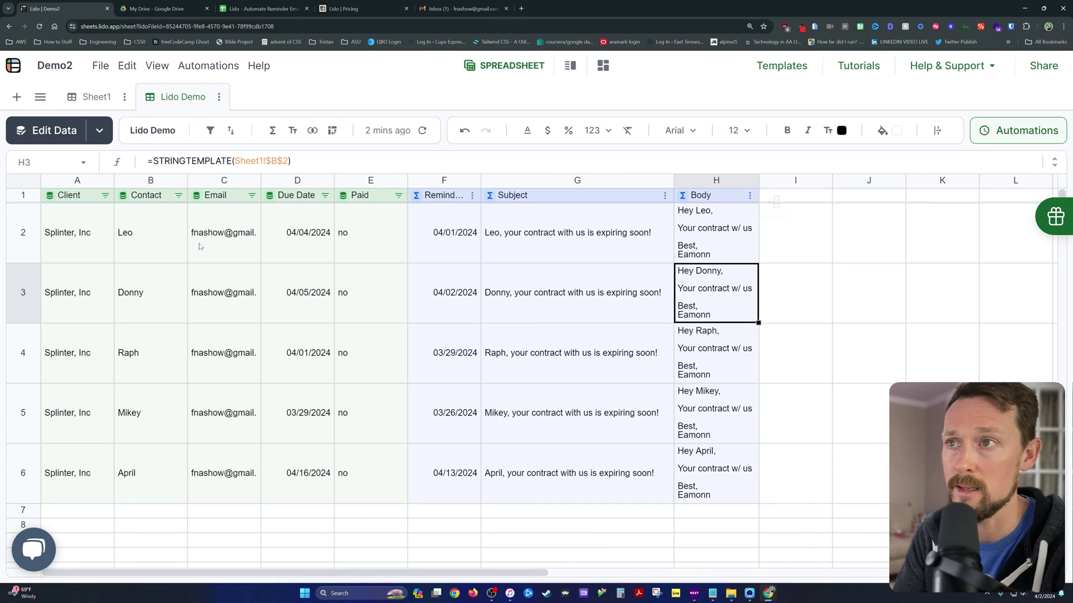
Widen Body, wrap text in the Subject and Body columns, and narrow Subject to fit.
{"action": "left_click_drag", "start_coordinate": [800, 182], "coordinate": [837, 183]}
{"action": "left_click", "coordinate": [771, 184]}
{"action": "key", "text": "shift+Left"}
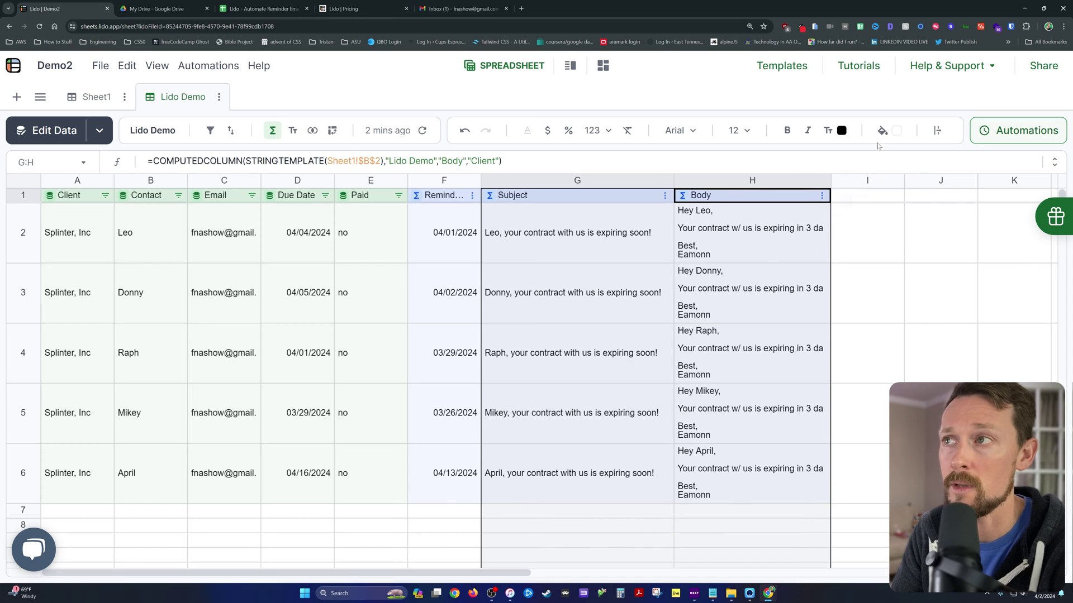
{"action": "left_click", "coordinate": [938, 151]}
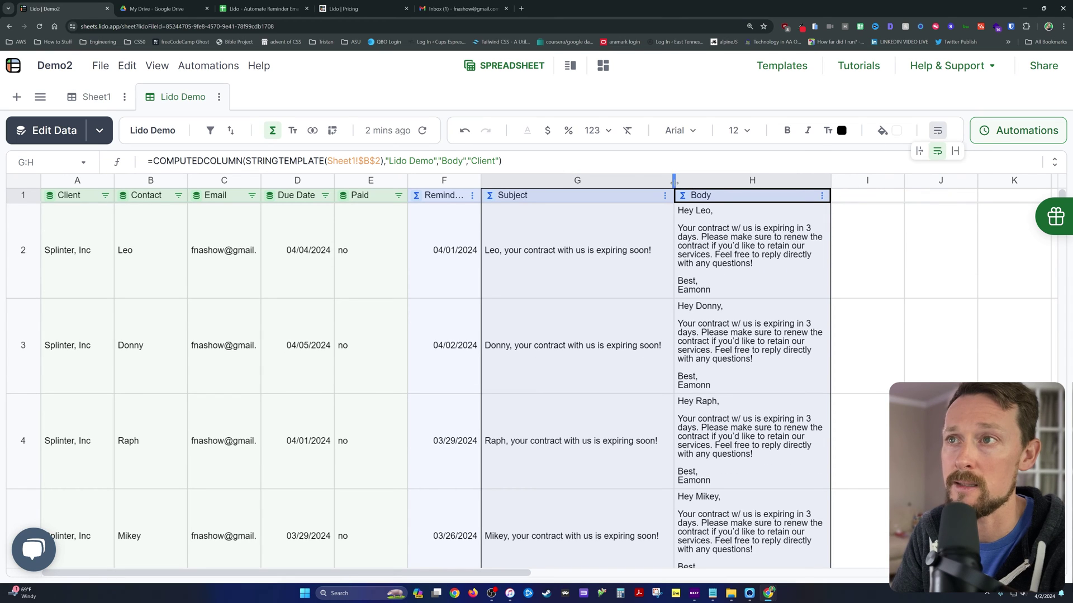
{"action": "left_click_drag", "start_coordinate": [674, 182], "coordinate": [643, 182]}
{"action": "left_click", "coordinate": [648, 256]}
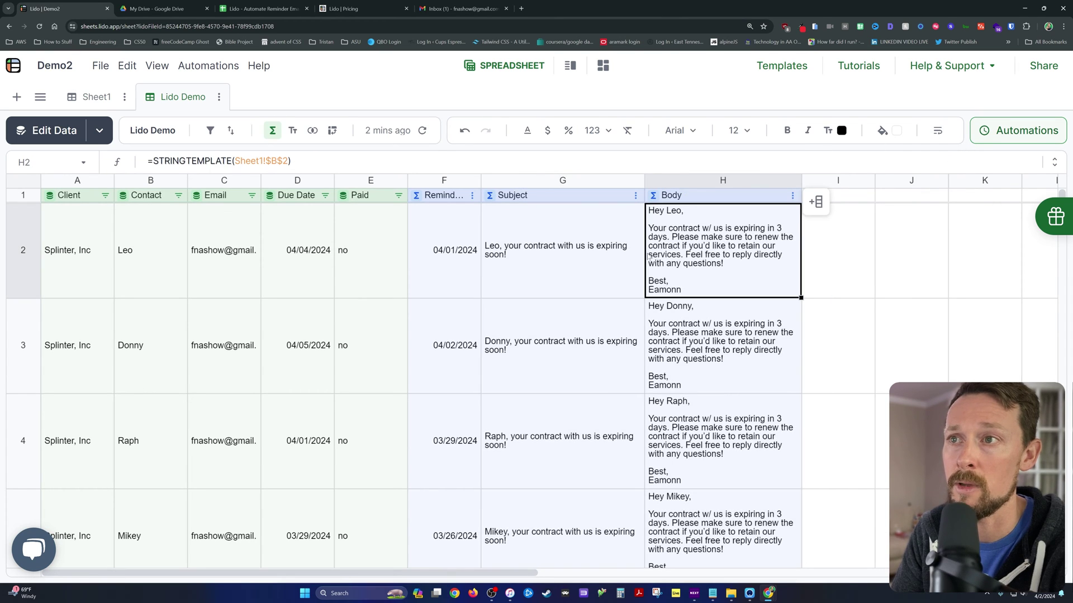
{"action": "left_click", "coordinate": [563, 256]}
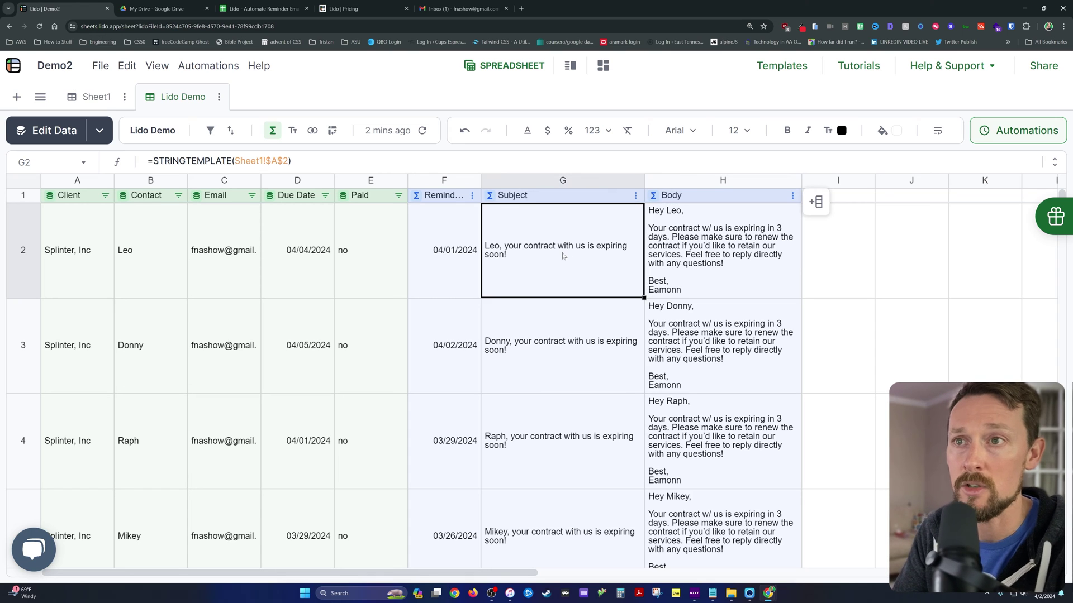
{"action": "left_click", "coordinate": [721, 254]}
{"action": "left_click", "coordinate": [563, 256]}
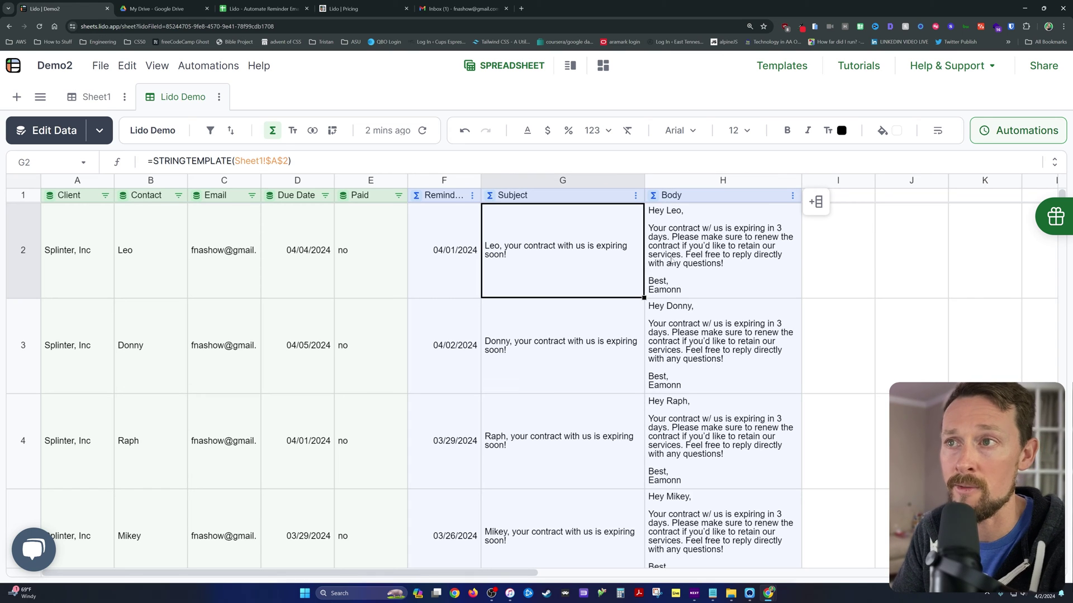
{"action": "left_click", "coordinate": [861, 196]}
{"action": "type", "text": "="}
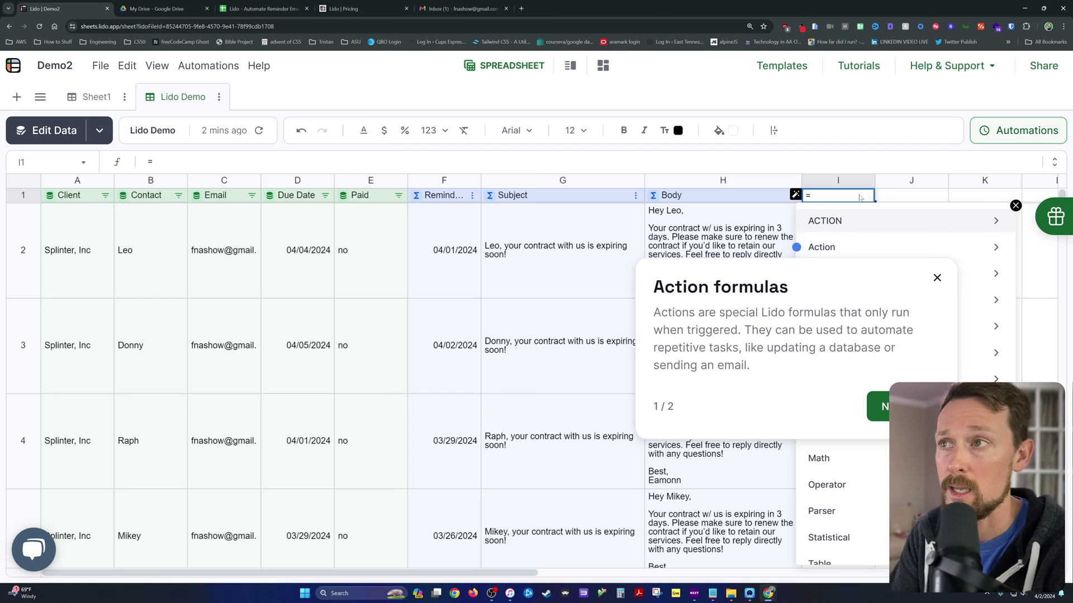
{"action": "key", "text": "BackSpace"}
Name I1 'Send Email' and start a SENDGMAIL formula in I2 using the Gmail credential.
{"action": "type", "text": "Send Email"}
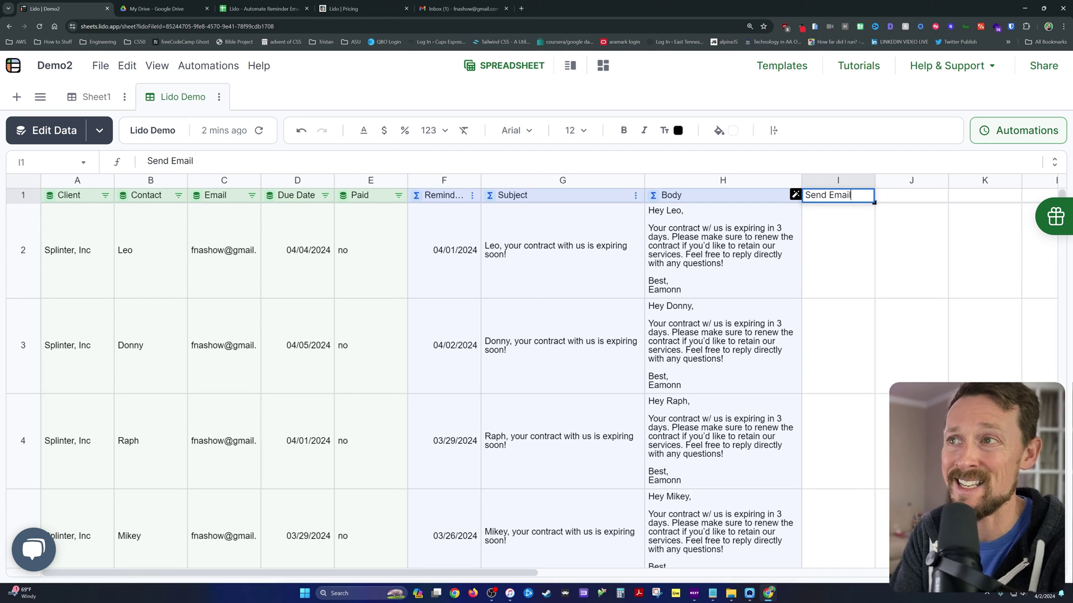
{"action": "key", "text": "Return"}
{"action": "key", "text": "Return"}
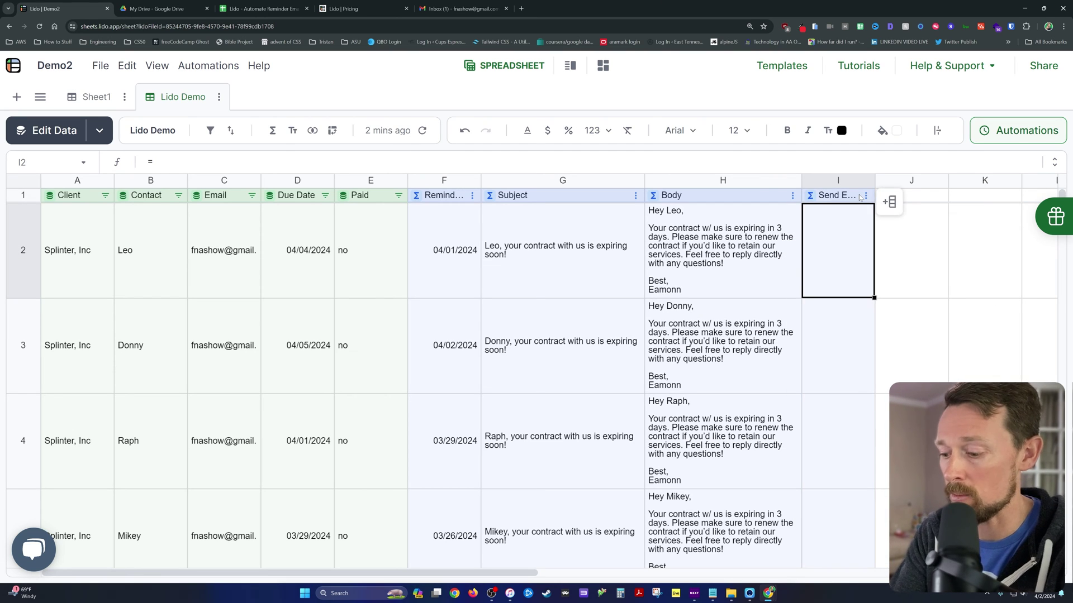
{"action": "type", "text": "=send"}
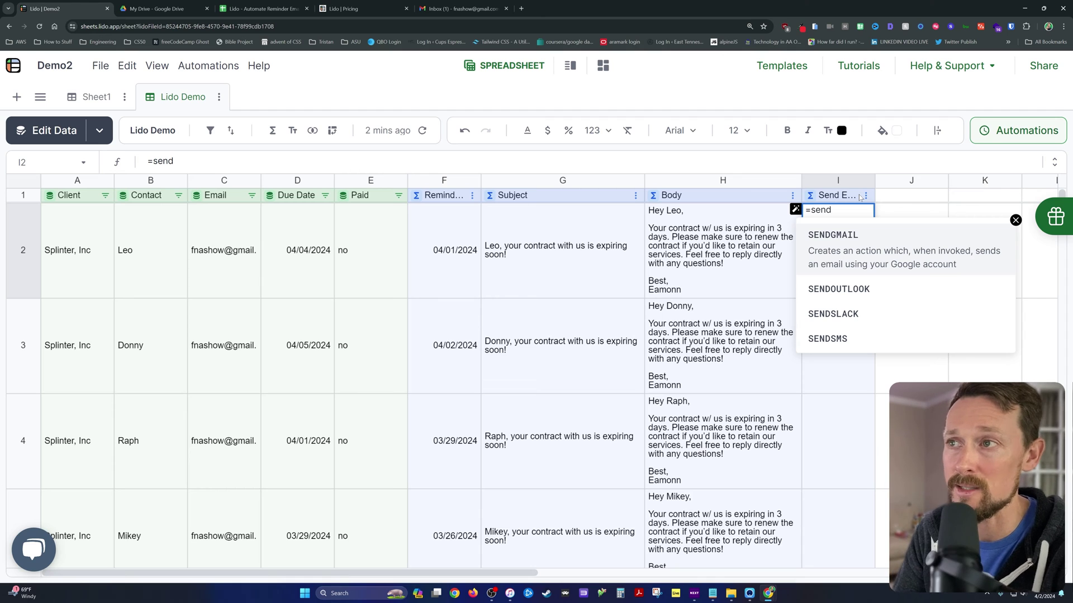
{"action": "left_click", "coordinate": [849, 253]}
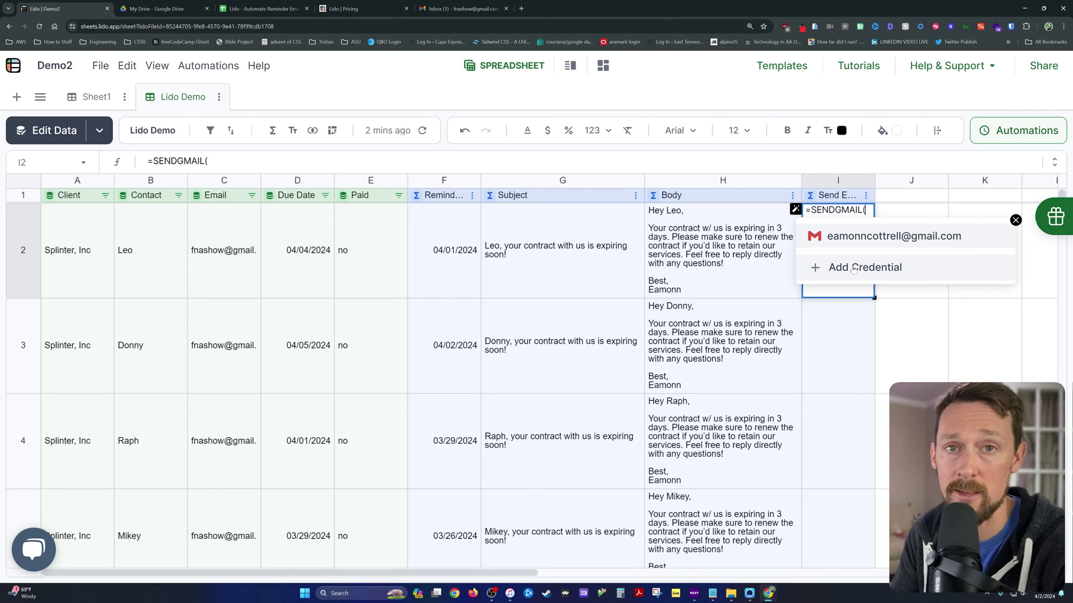
{"action": "left_click", "coordinate": [869, 236]}
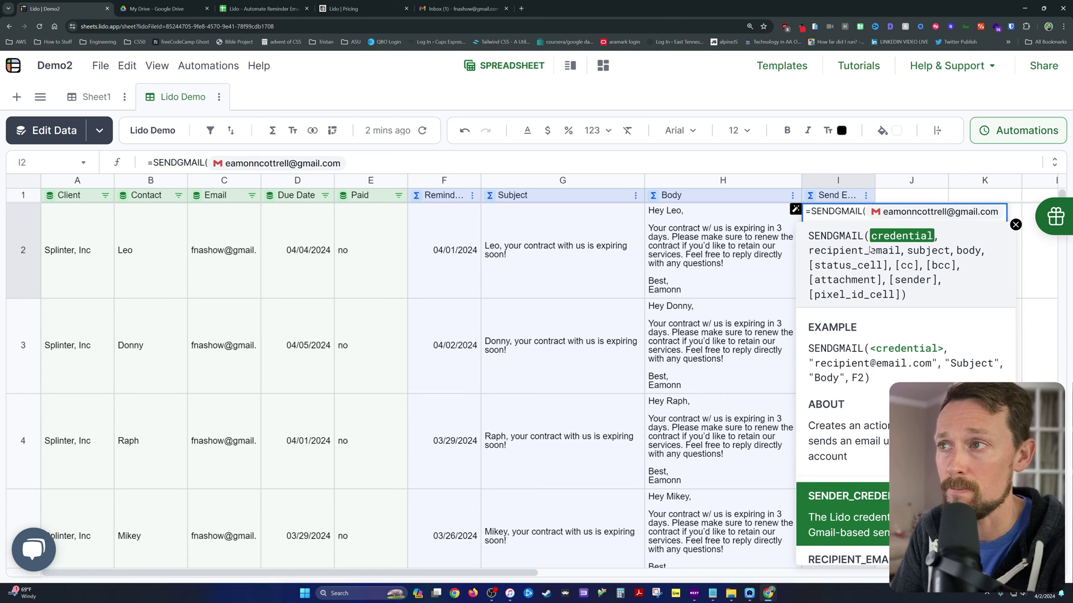
Pass C2, G2, H2 and J2 as recipient, subject, body and status arguments, then commit.
{"action": "type", "text": ","}
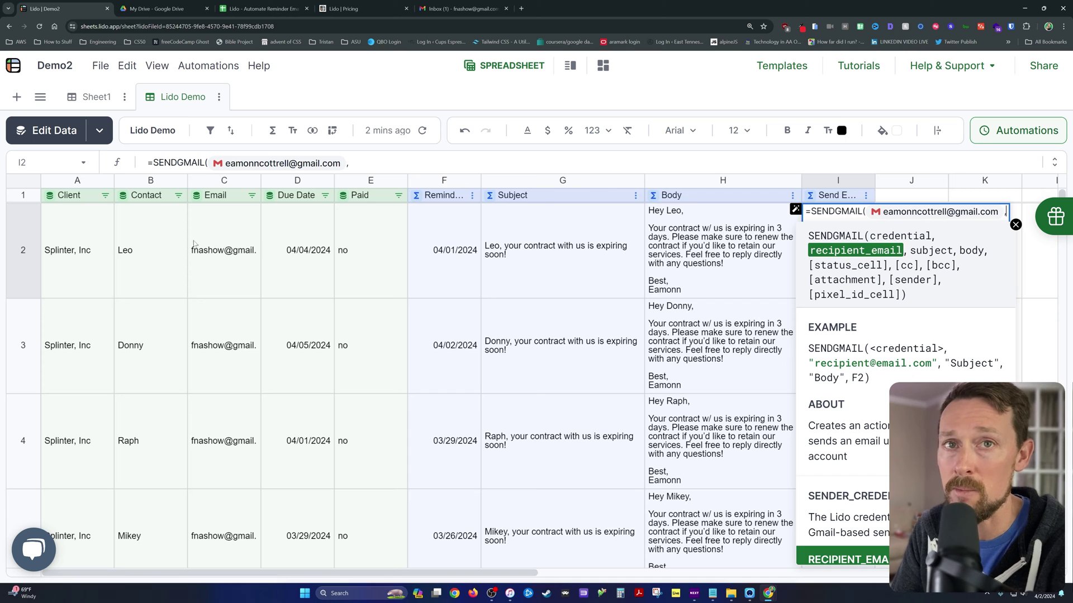
{"action": "left_click", "coordinate": [218, 235]}
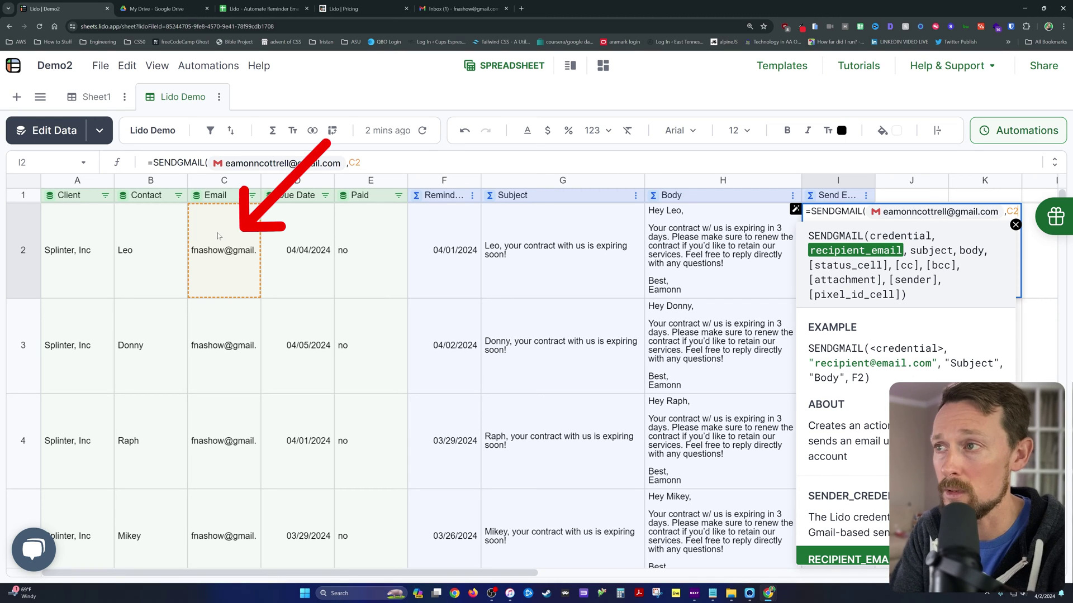
{"action": "type", "text": ","}
{"action": "left_click", "coordinate": [573, 260]}
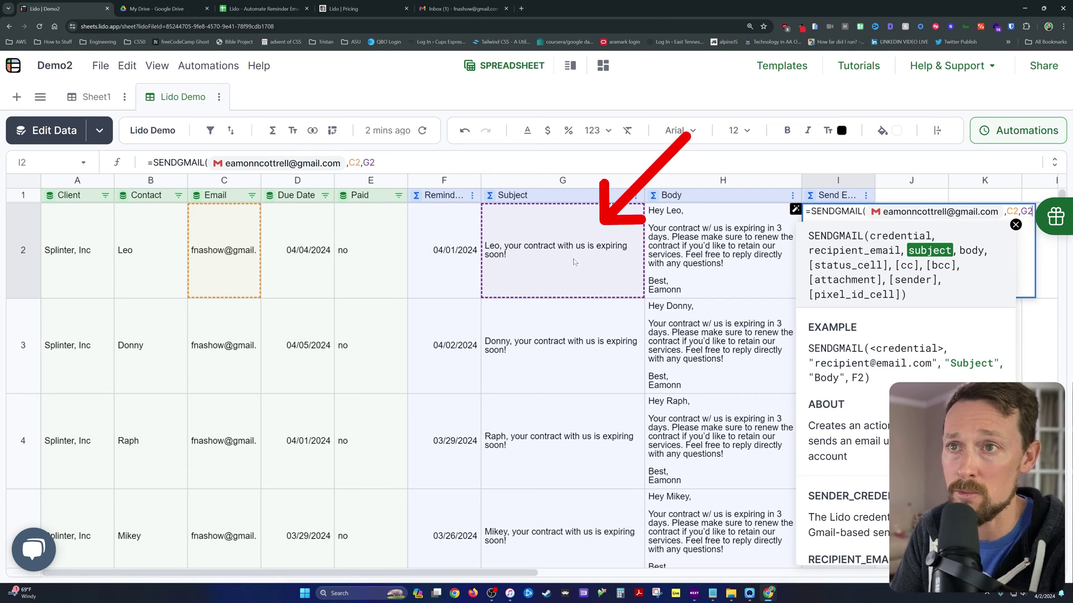
{"action": "type", "text": ","}
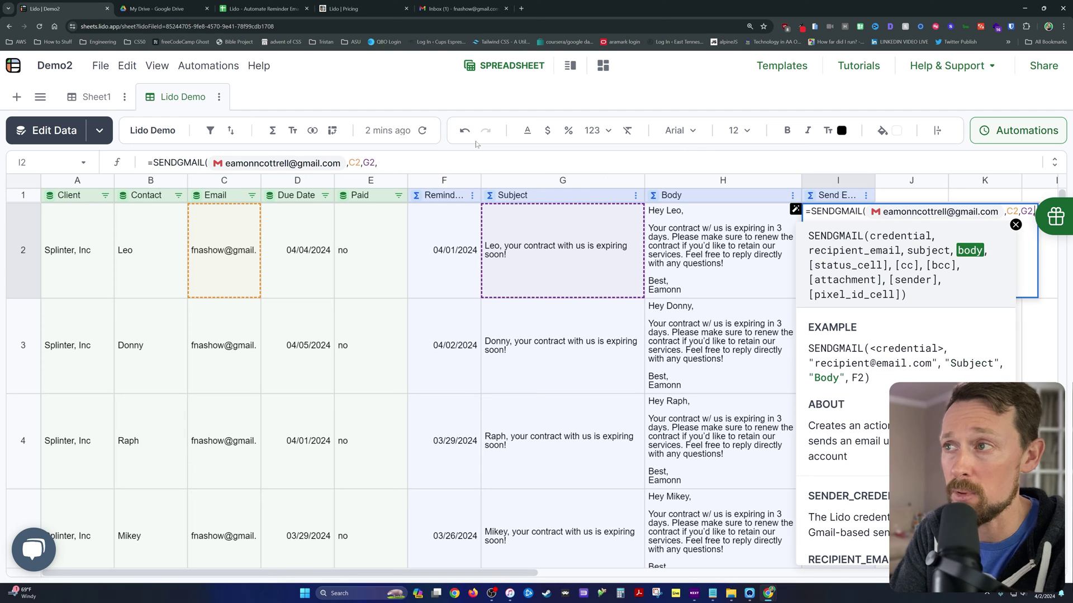
{"action": "left_click", "coordinate": [745, 275]}
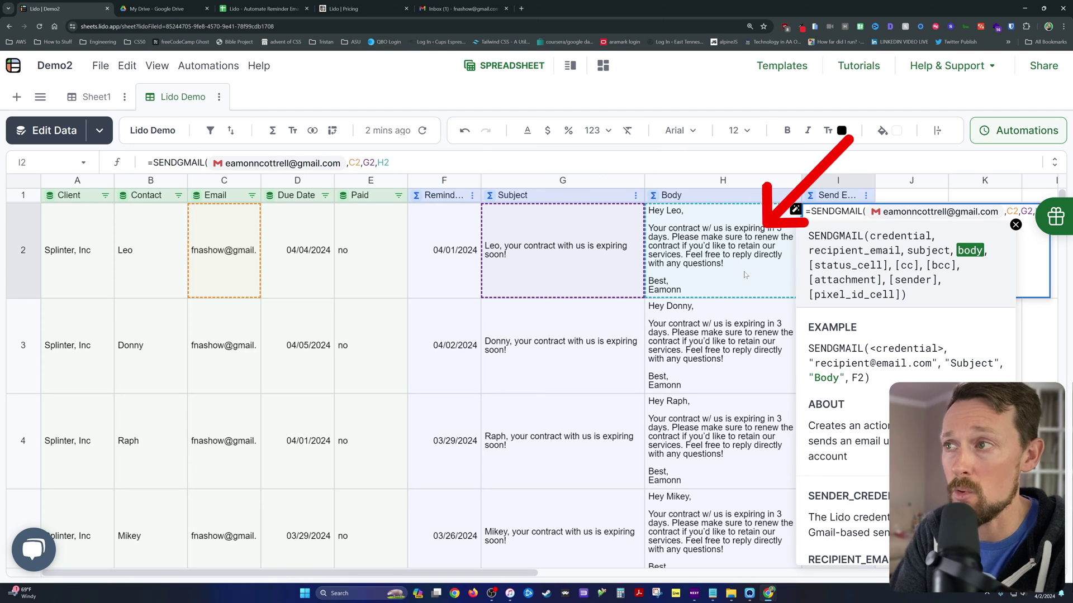
{"action": "type", "text": ","}
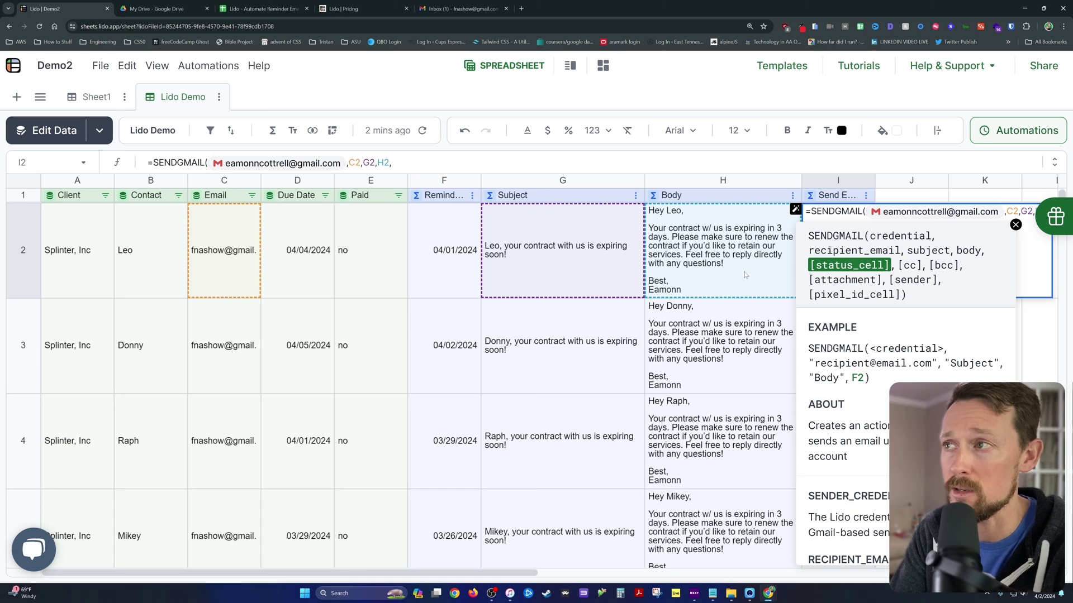
{"action": "type", "text": "J"}
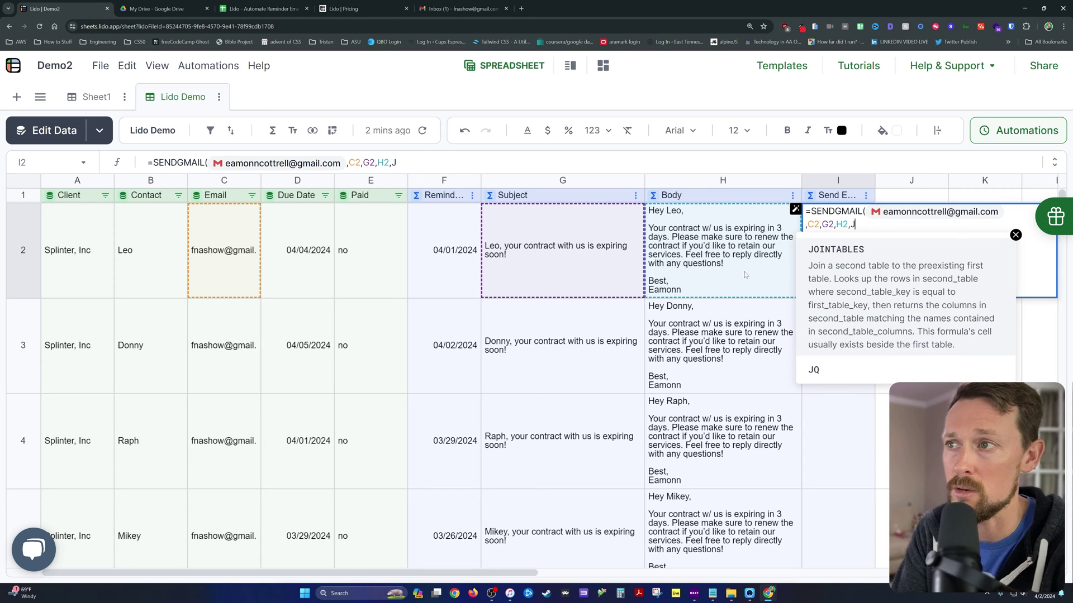
{"action": "type", "text": "2)"}
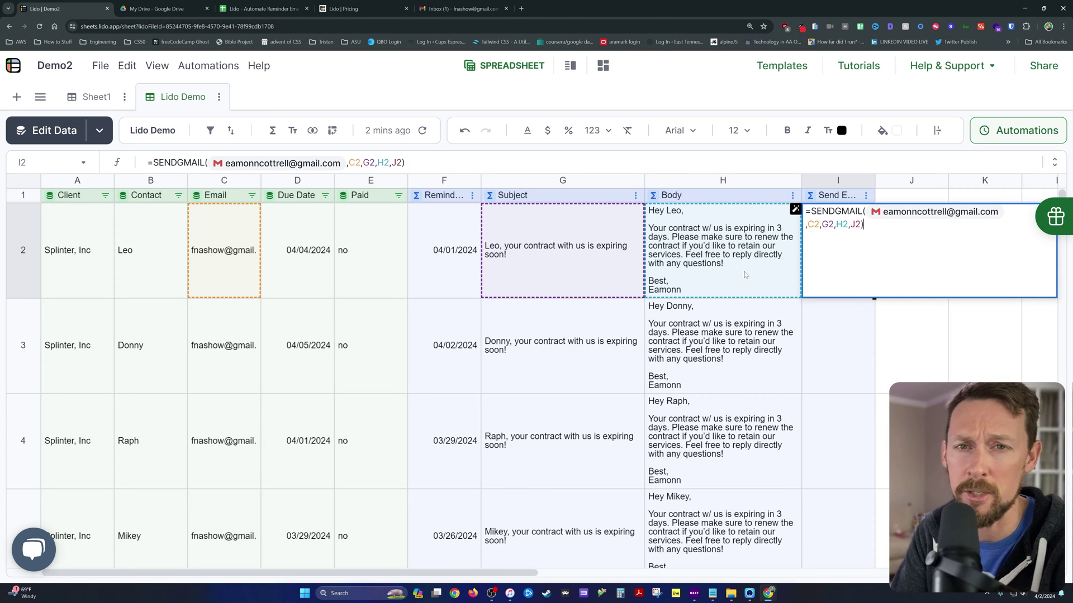
{"action": "key", "text": "Return"}
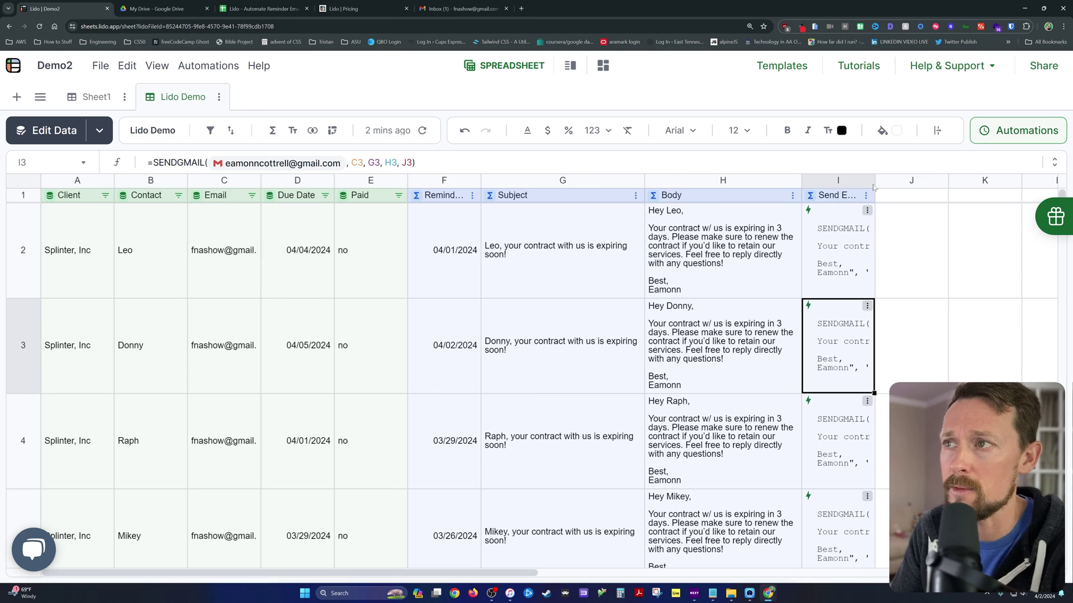
Preview and send row 2's reminder email from I2, leaving 'success' in I2 and J2.
{"action": "left_click_drag", "start_coordinate": [908, 184], "coordinate": [917, 183]}
{"action": "left_click_drag", "start_coordinate": [721, 180], "coordinate": [584, 180]}
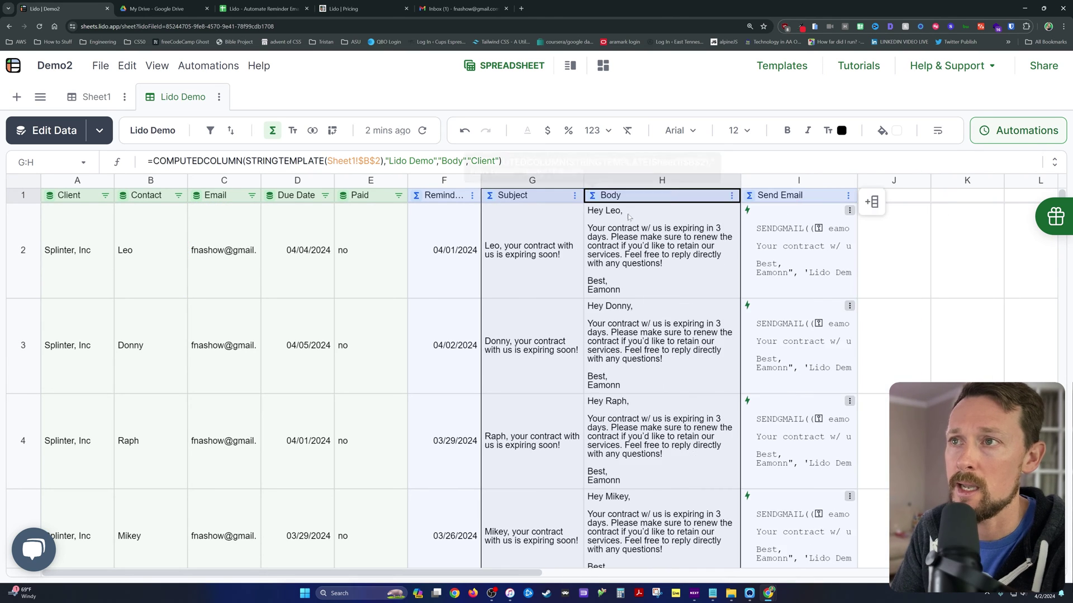
{"action": "left_click", "coordinate": [782, 240]}
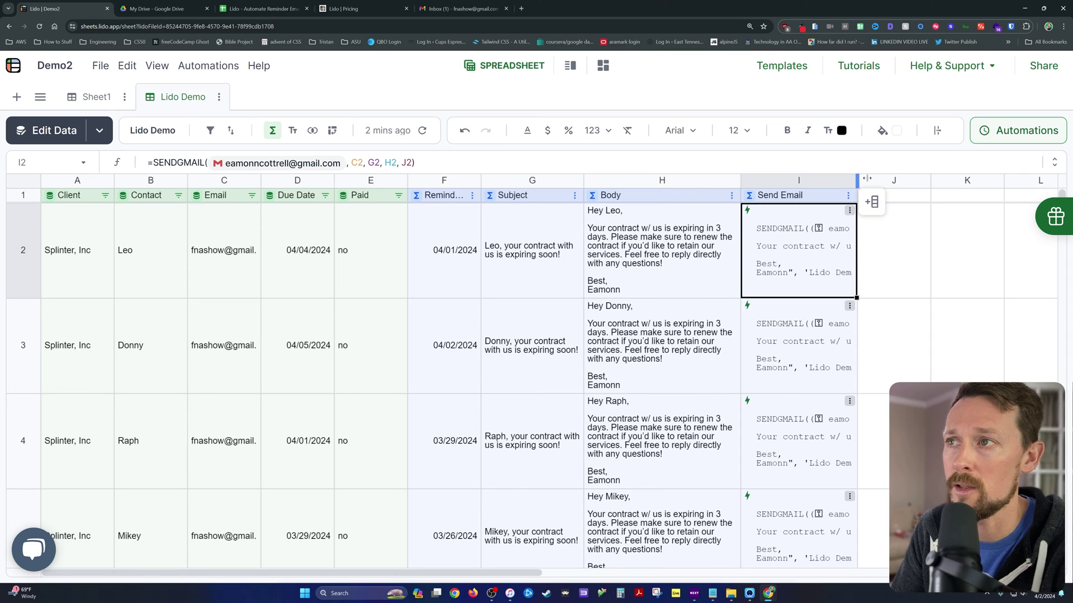
{"action": "left_click_drag", "start_coordinate": [867, 179], "coordinate": [922, 180]}
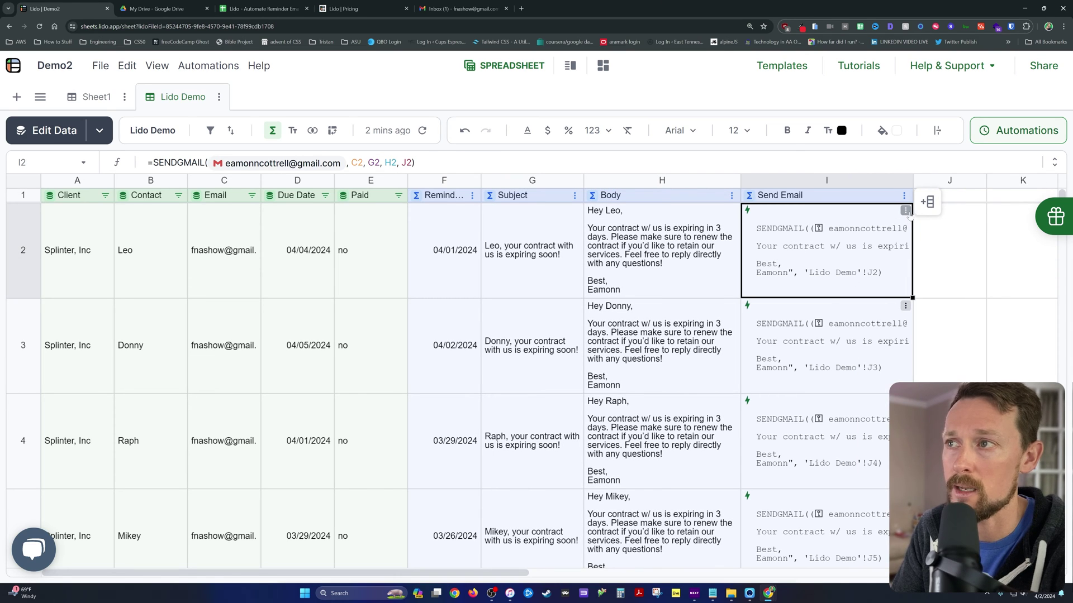
{"action": "left_click", "coordinate": [906, 212]}
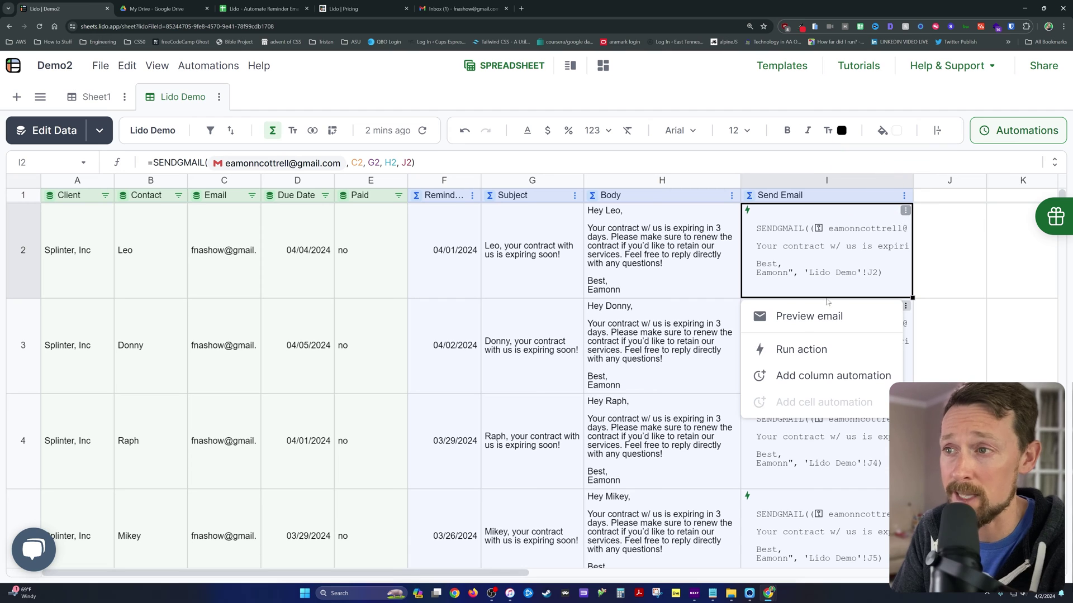
{"action": "left_click", "coordinate": [808, 323]}
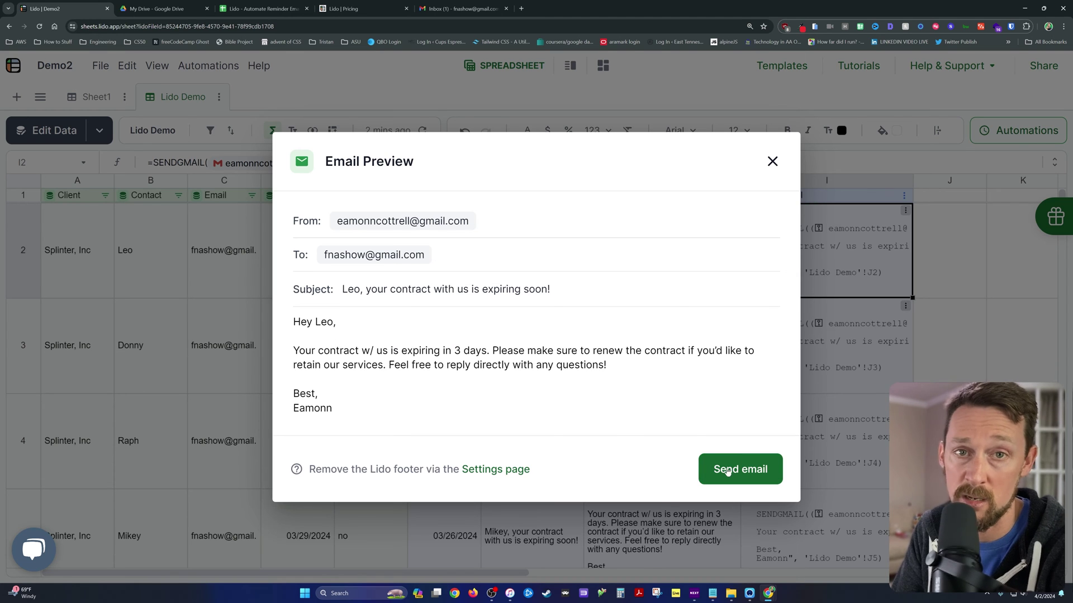
{"action": "left_click", "coordinate": [728, 472]}
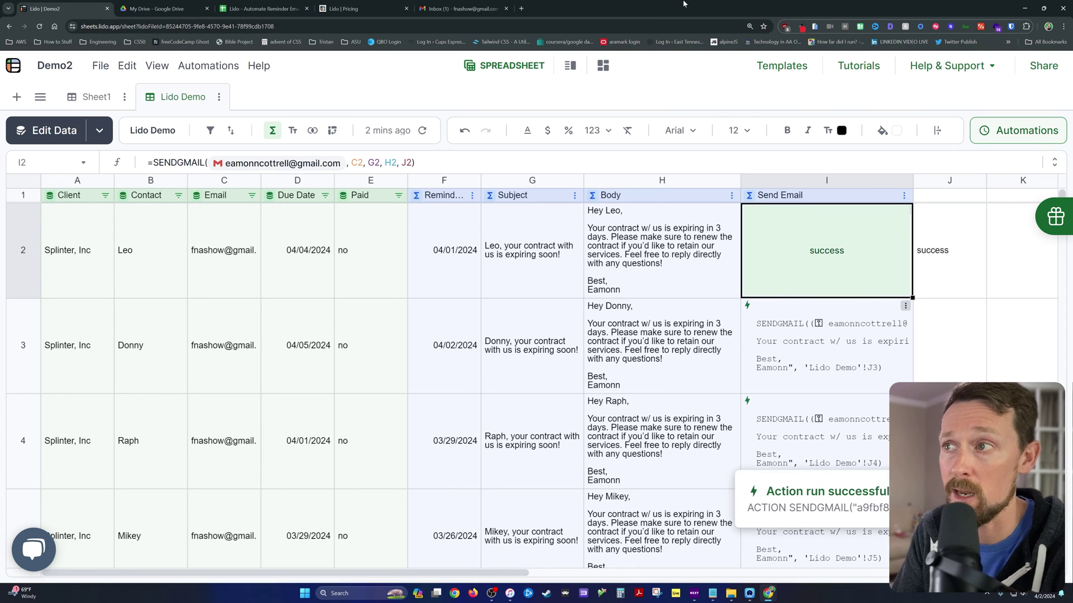
{"action": "left_click", "coordinate": [964, 264]}
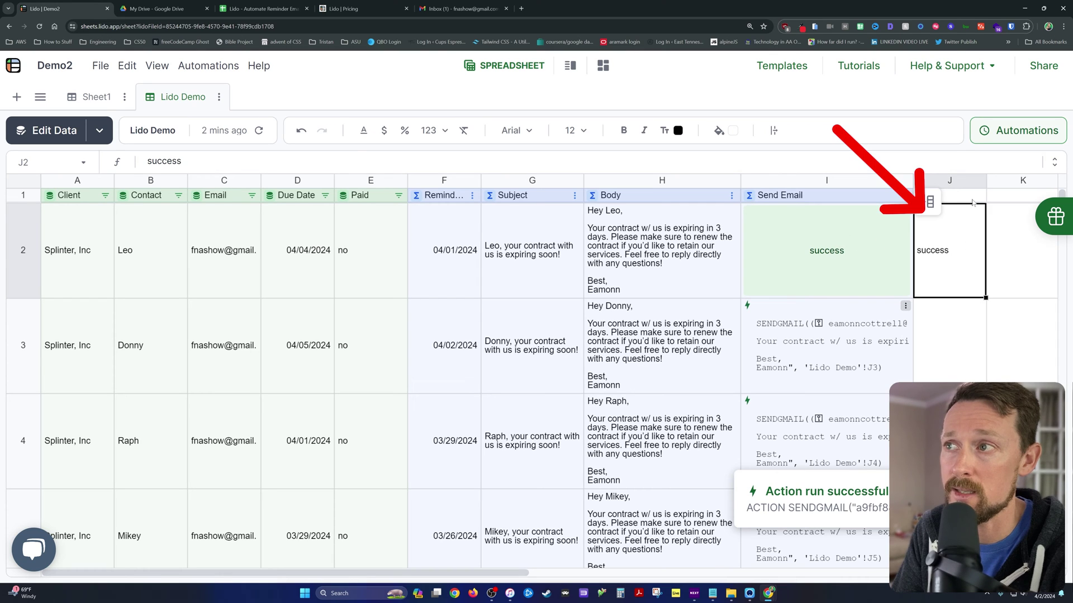
Review I2's SENDGMAIL formula and its J2 status argument without changing it.
{"action": "key", "text": "Up"}
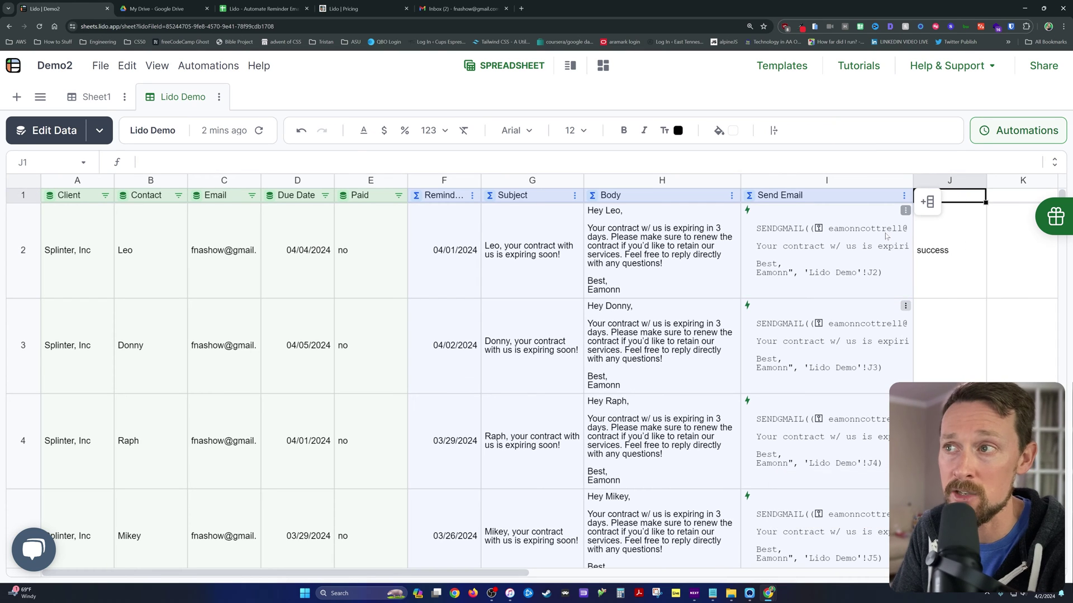
{"action": "double_click", "coordinate": [893, 226]}
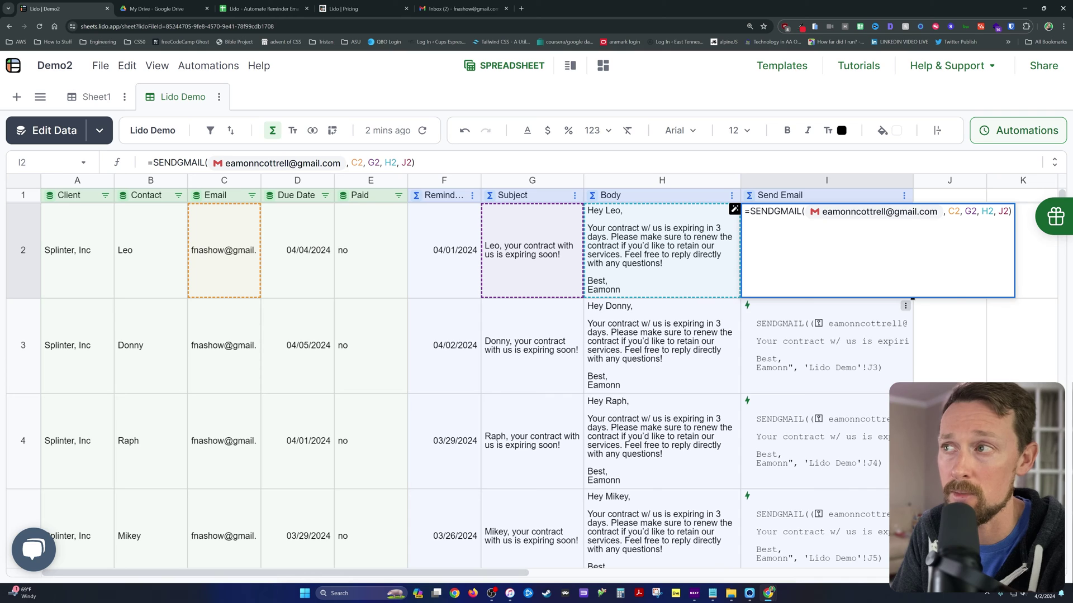
{"action": "left_click", "coordinate": [1012, 212]}
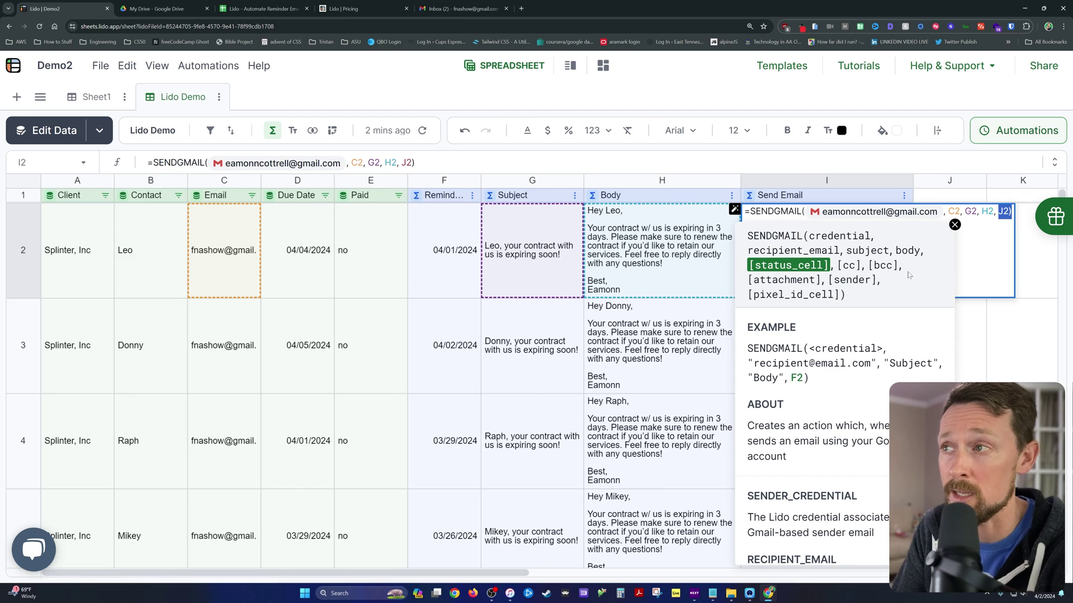
{"action": "key", "text": "Return"}
{"action": "left_click", "coordinate": [960, 233]}
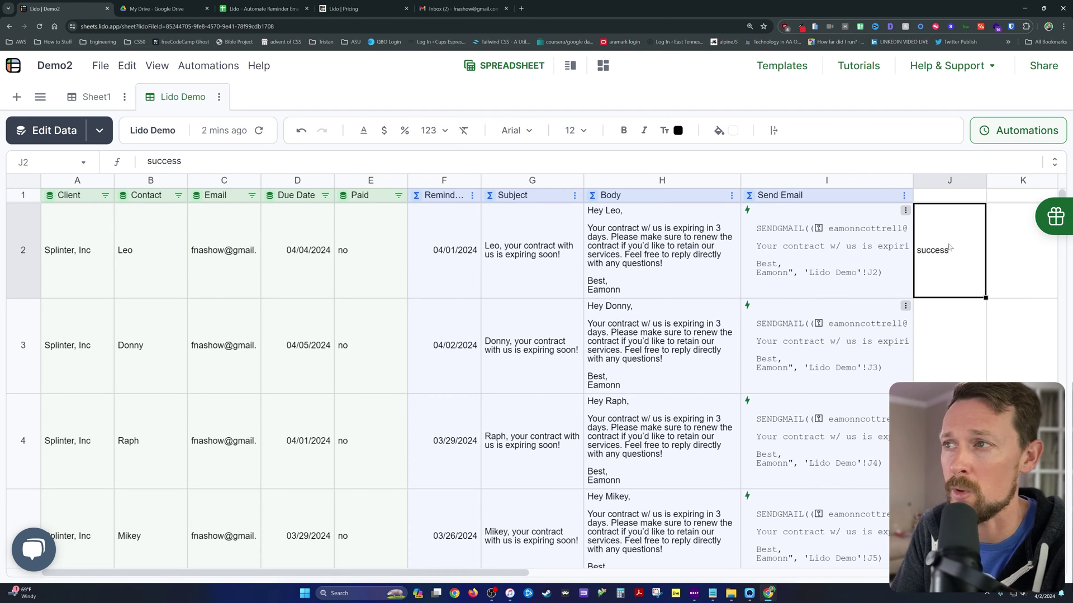
Name J1 'Status' and save it as a linked column keyed on Contact.
{"action": "left_click", "coordinate": [961, 198]}
{"action": "type", "text": "Status"}
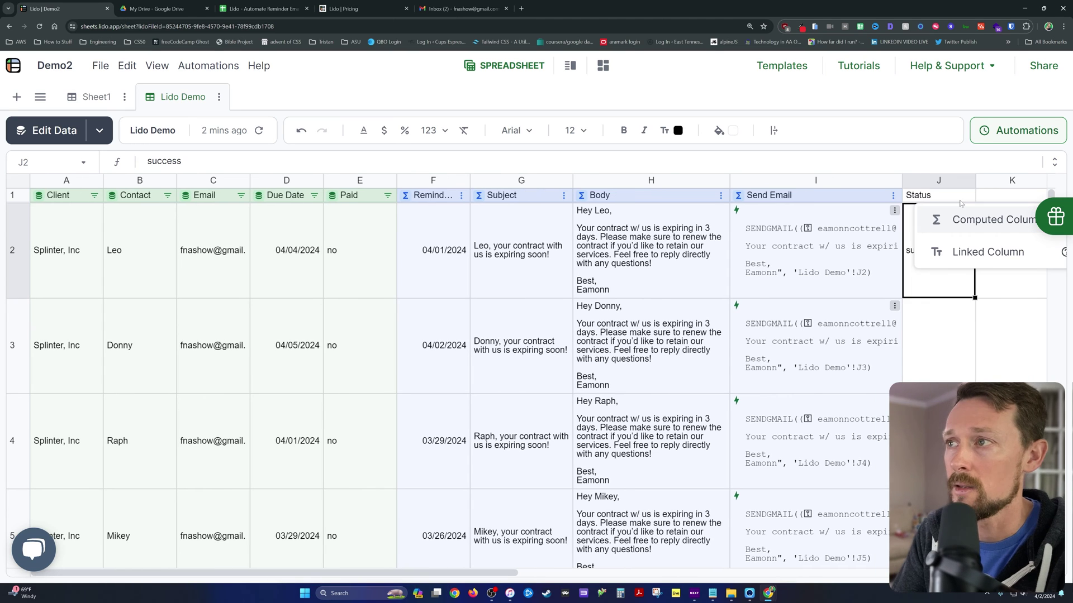
{"action": "left_click", "coordinate": [969, 254]}
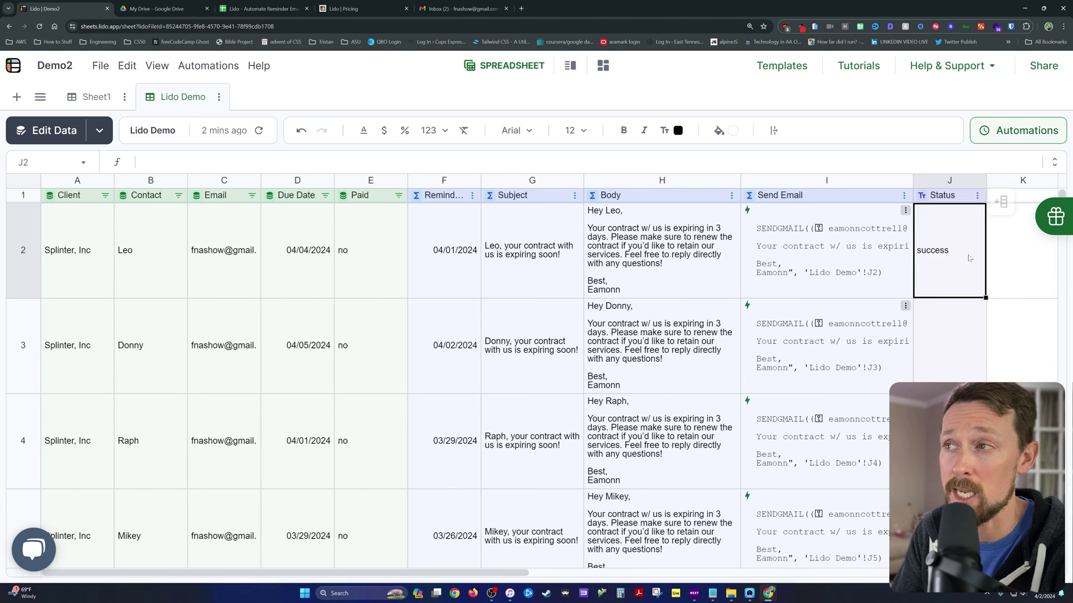
{"action": "left_click", "coordinate": [956, 302]}
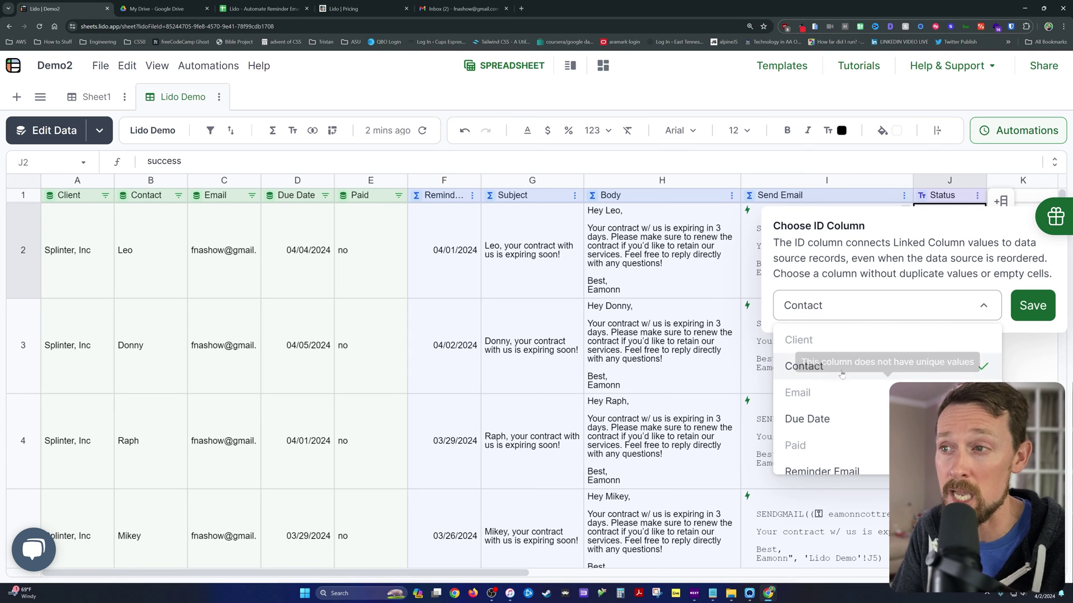
{"action": "left_click", "coordinate": [799, 372]}
{"action": "left_click", "coordinate": [1031, 296]}
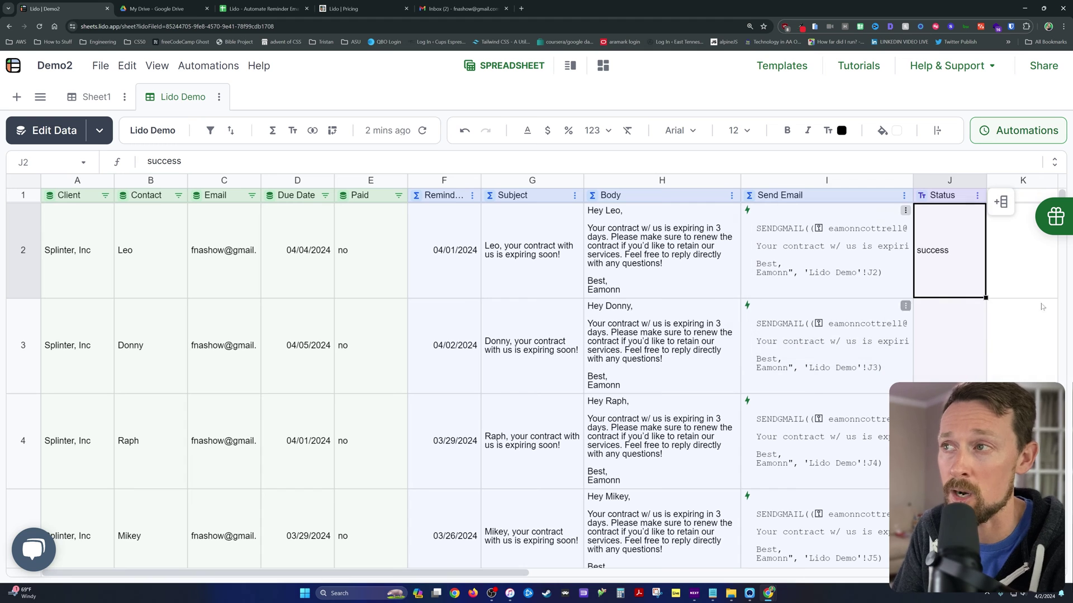
{"action": "scroll", "coordinate": [889, 322], "scroll_direction": "down", "scroll_amount": 3}
{"action": "scroll", "coordinate": [889, 323], "scroll_direction": "up", "scroll_amount": 3}
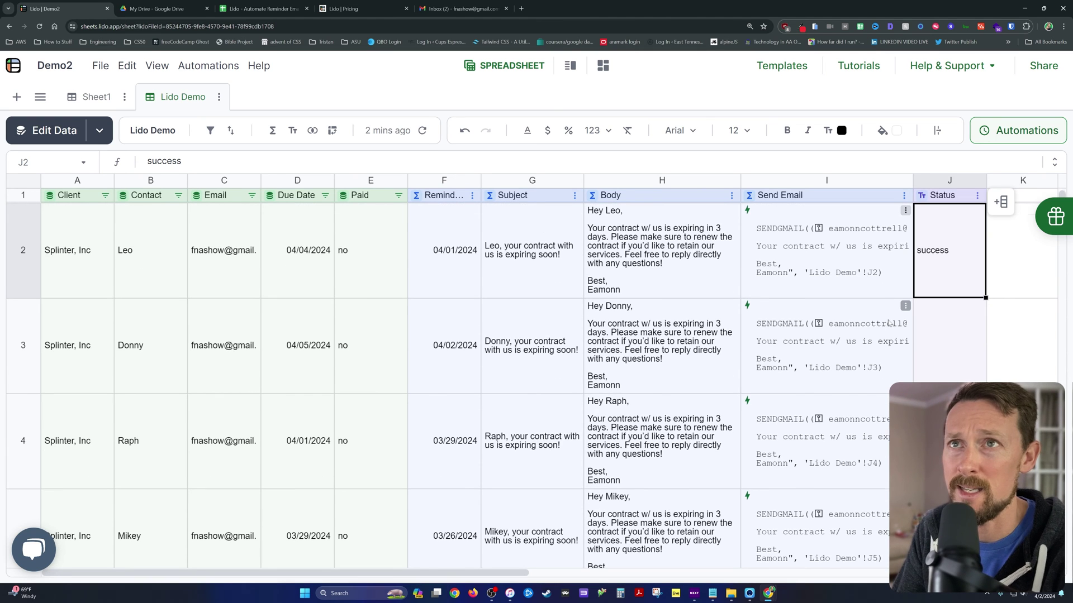
{"action": "left_click", "coordinate": [472, 8]}
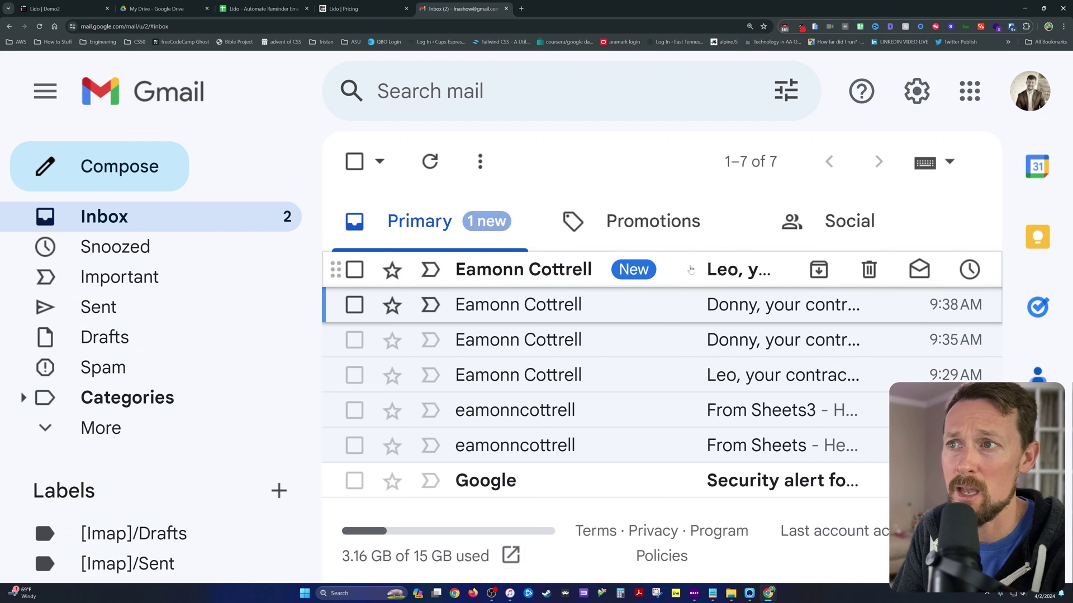
Read the new personalised renewal reminder in Gmail, then return to the Lido Demo2 sheet.
{"action": "left_click", "coordinate": [747, 274]}
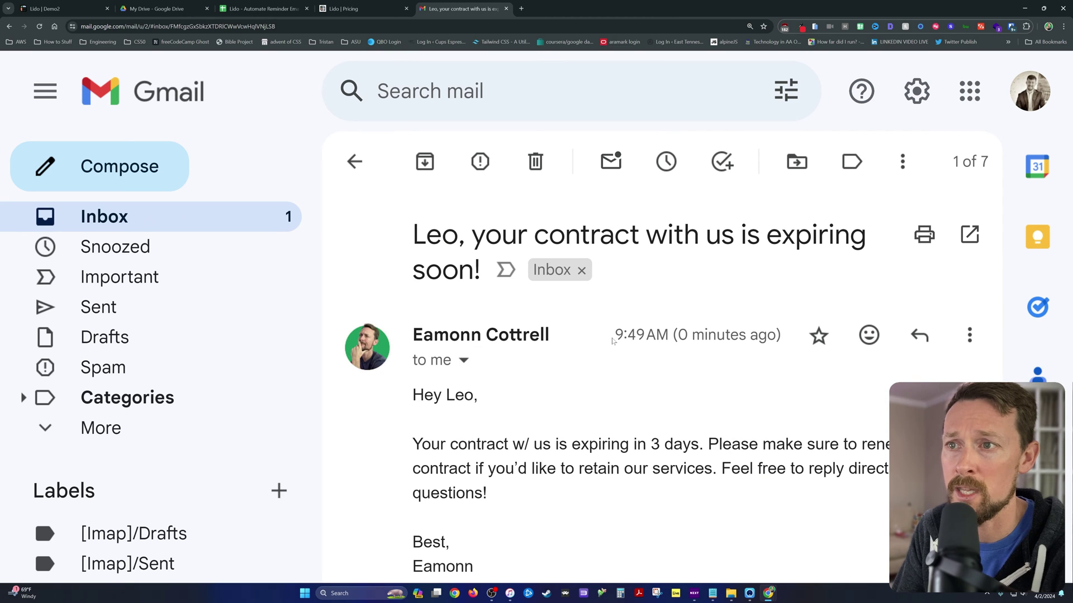
{"action": "left_click_drag", "start_coordinate": [612, 338], "coordinate": [730, 338]}
{"action": "scroll", "coordinate": [696, 376], "scroll_direction": "down", "scroll_amount": 2}
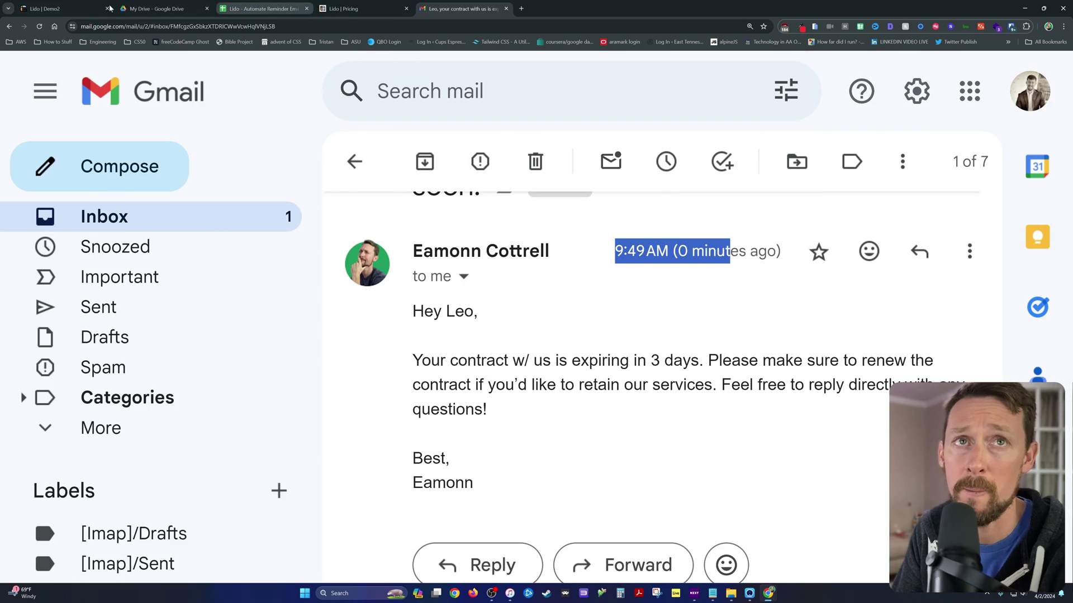
{"action": "left_click", "coordinate": [45, 8]}
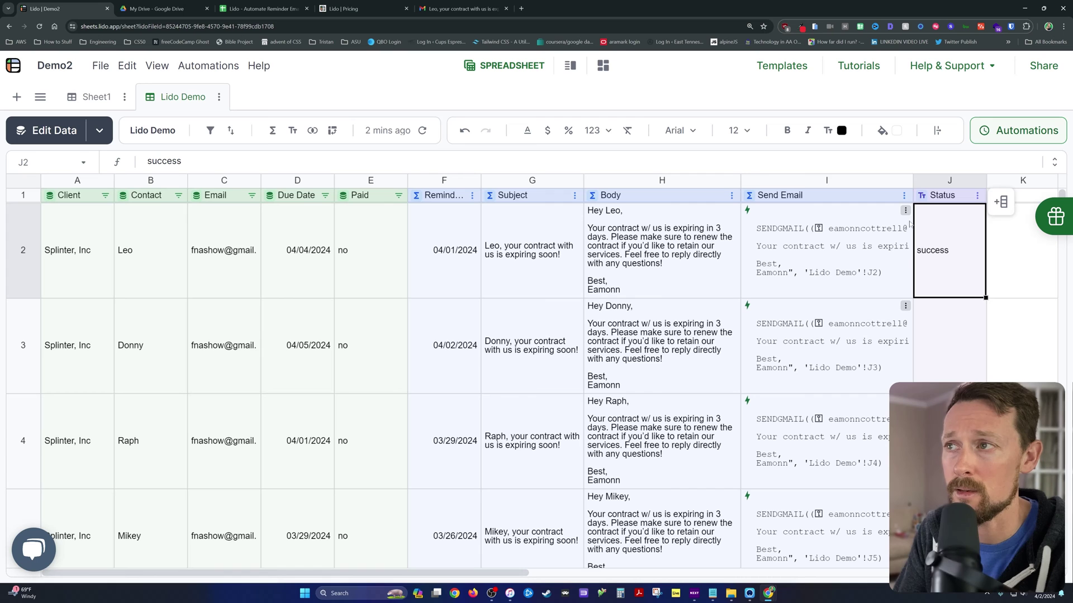
Rewrite the I2 Send Email formula as =IF(today()=F2, SENDGMAIL(...)).
{"action": "left_click", "coordinate": [905, 210]}
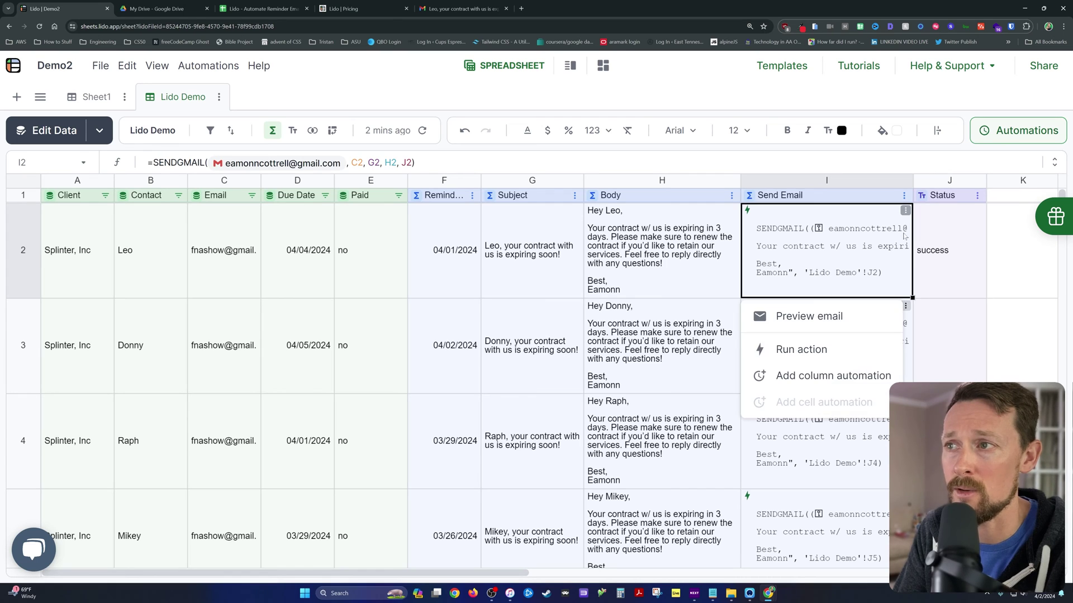
{"action": "left_click", "coordinate": [976, 311]}
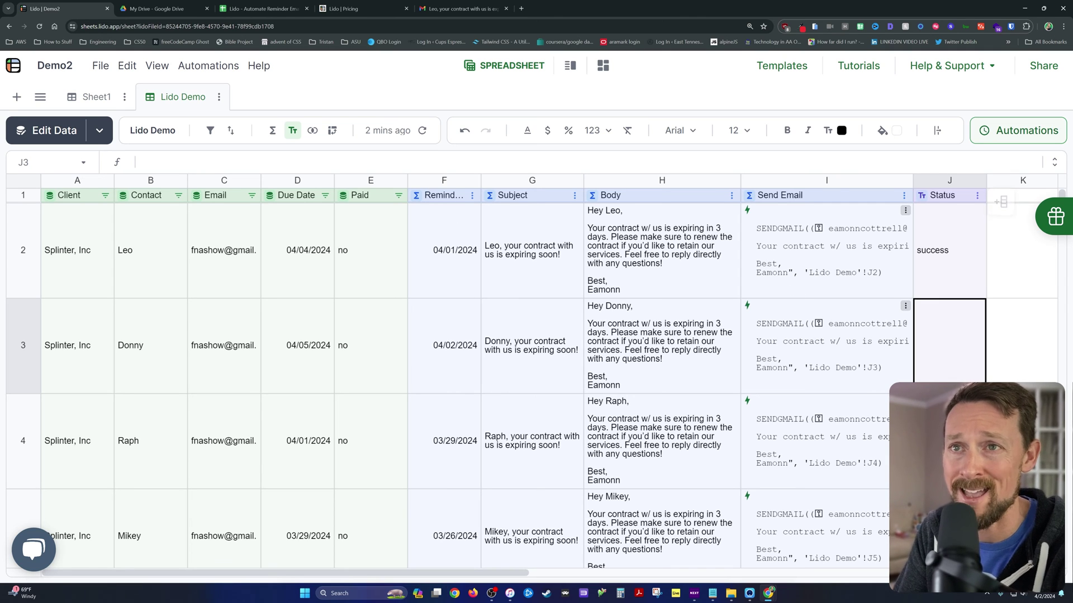
{"action": "left_click", "coordinate": [444, 180]}
{"action": "scroll", "coordinate": [476, 322], "scroll_direction": "down", "scroll_amount": 1}
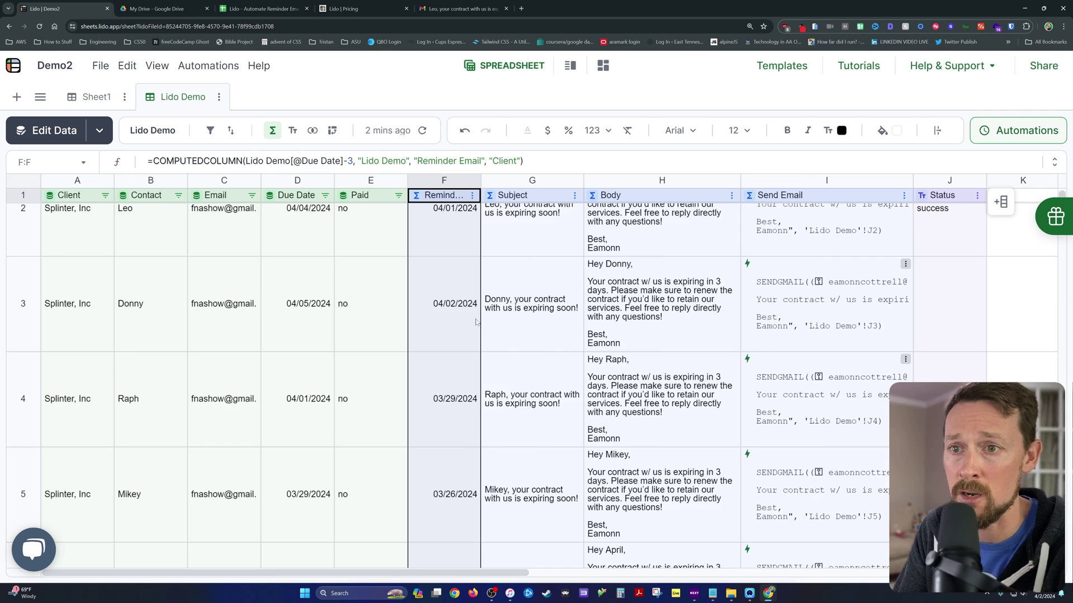
{"action": "scroll", "coordinate": [476, 323], "scroll_direction": "up", "scroll_amount": 1}
{"action": "double_click", "coordinate": [849, 254]}
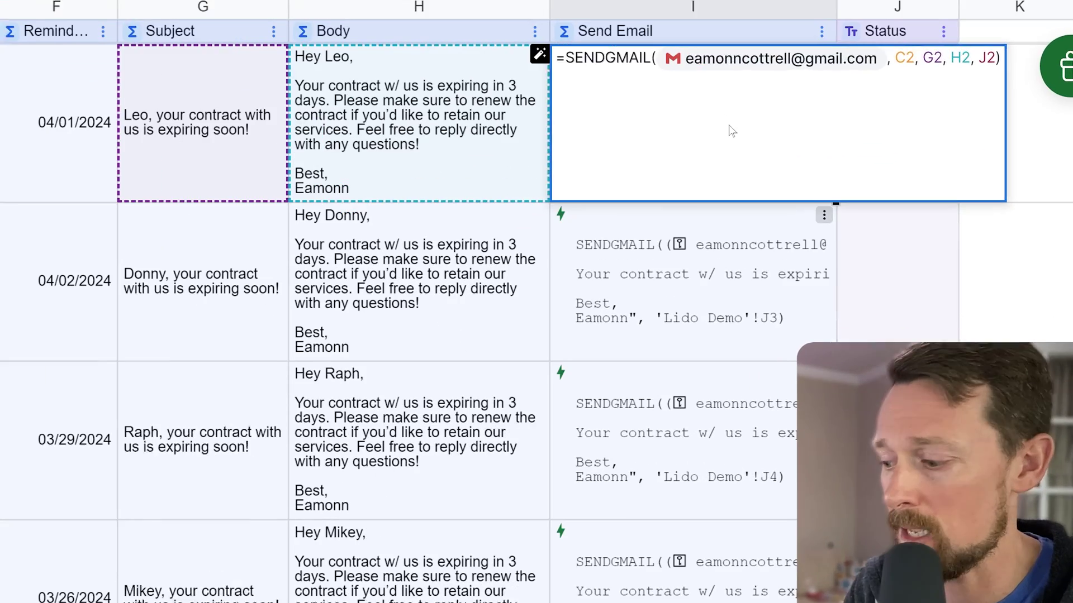
{"action": "key", "text": "ctrl+a"}
{"action": "type", "text": "="}
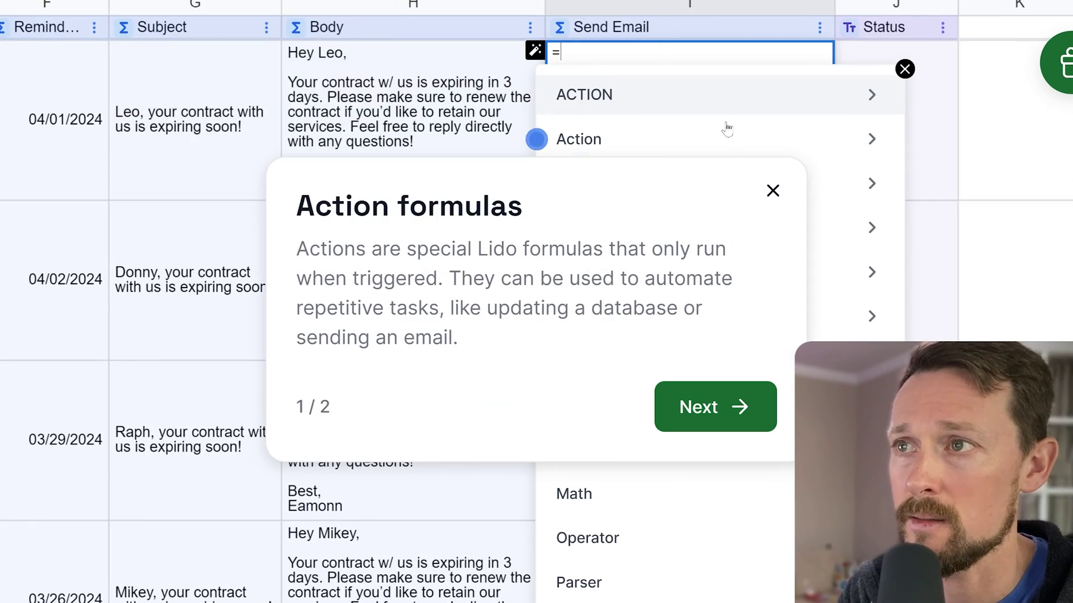
{"action": "type", "text": "IF("}
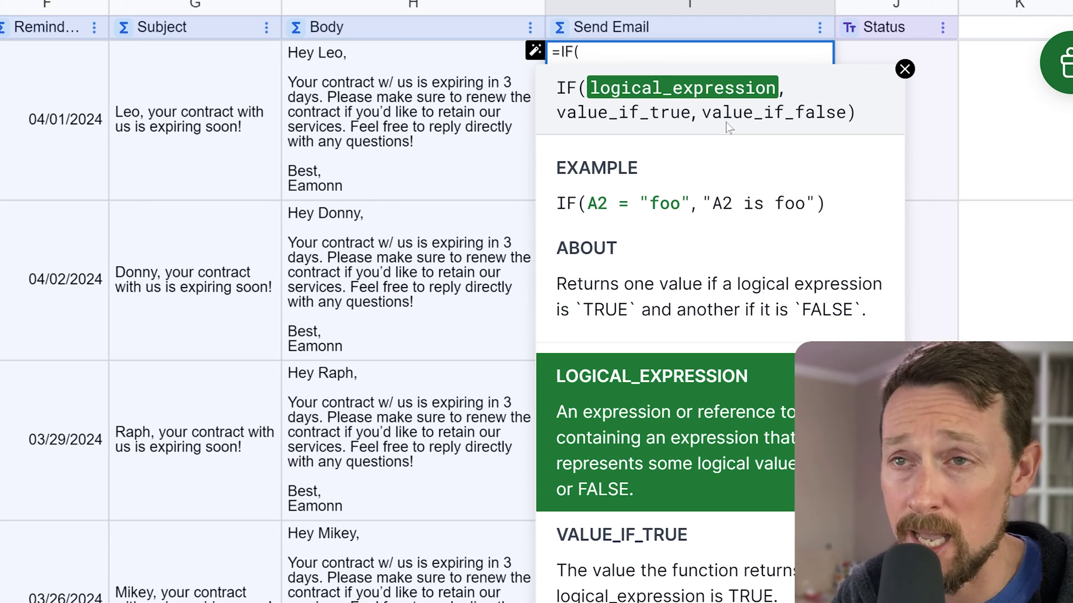
{"action": "type", "text": "today()"}
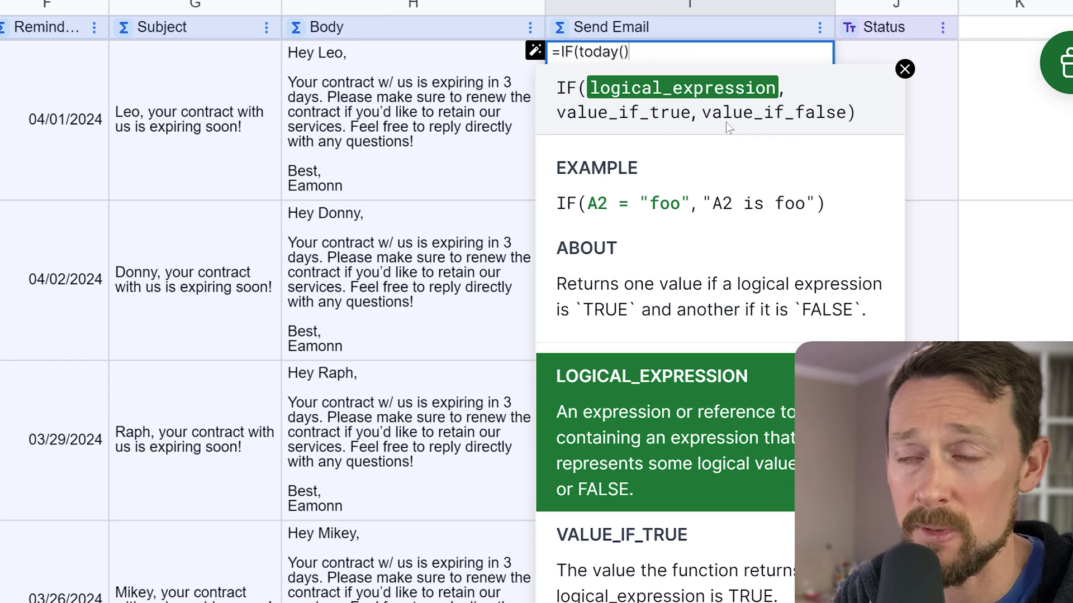
{"action": "type", "text": "="}
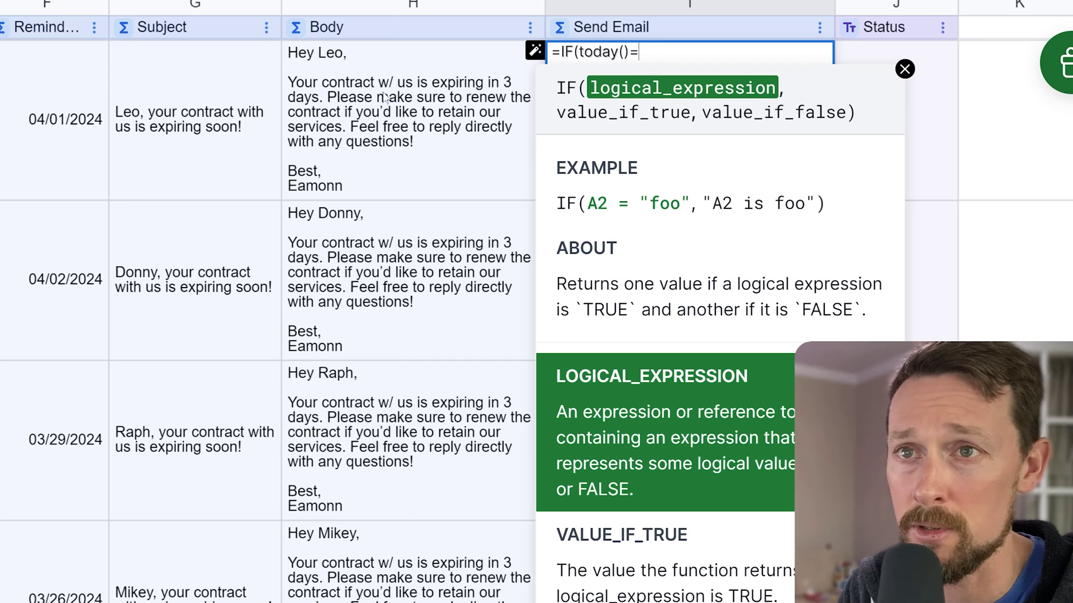
{"action": "left_click", "coordinate": [60, 68]}
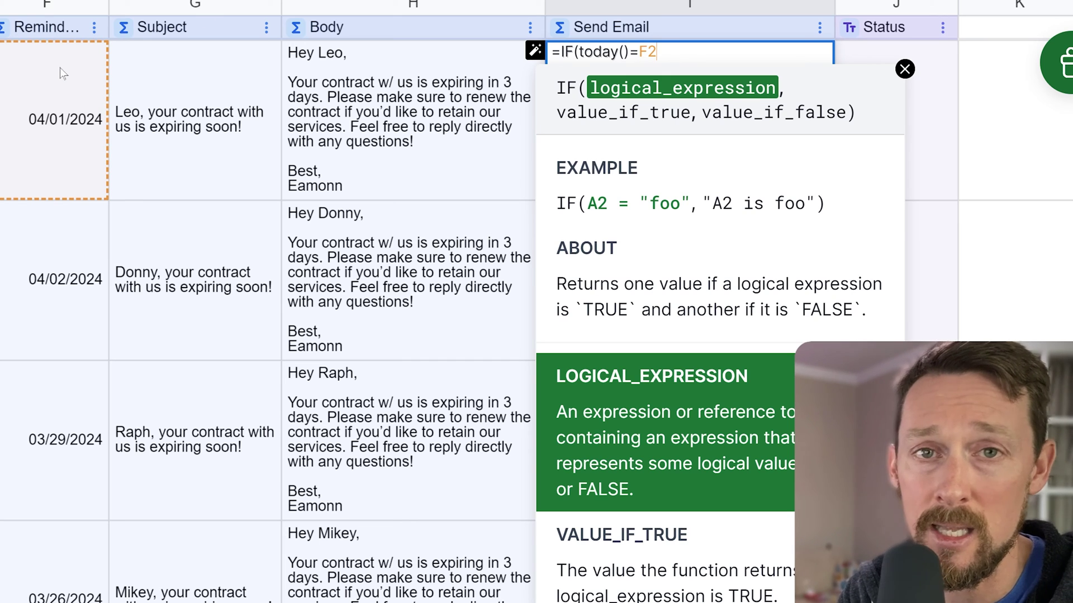
{"action": "type", "text": ","}
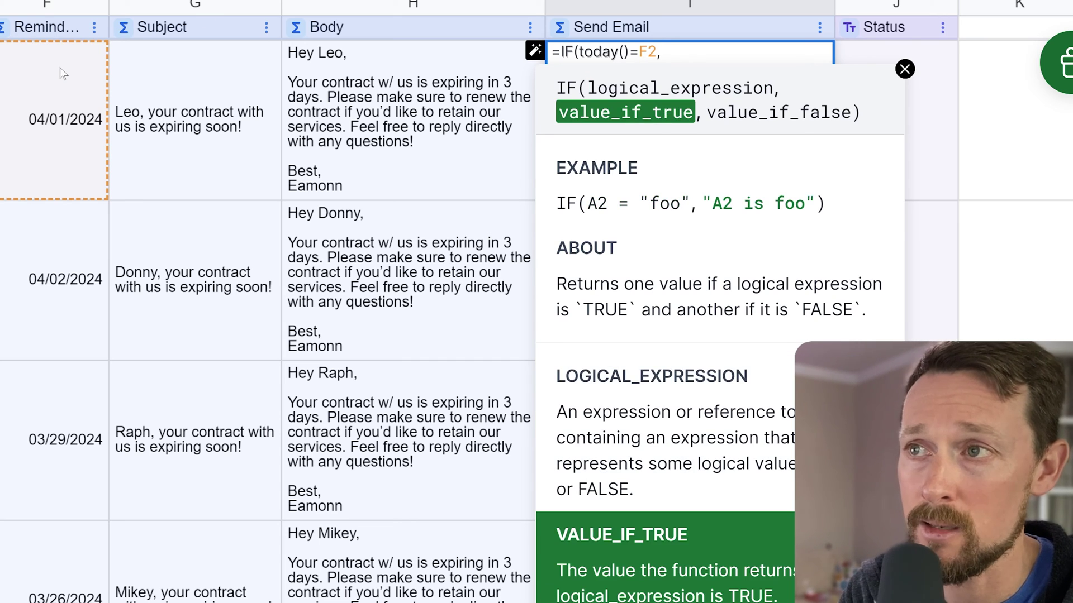
{"action": "key", "text": "ctrl+v"}
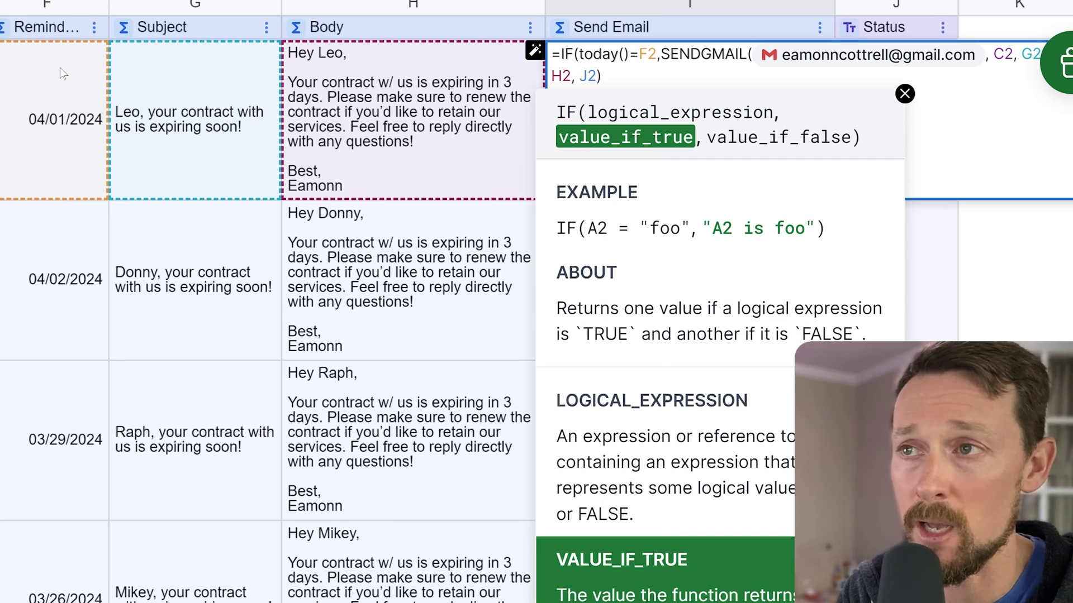
{"action": "key", "text": "Return"}
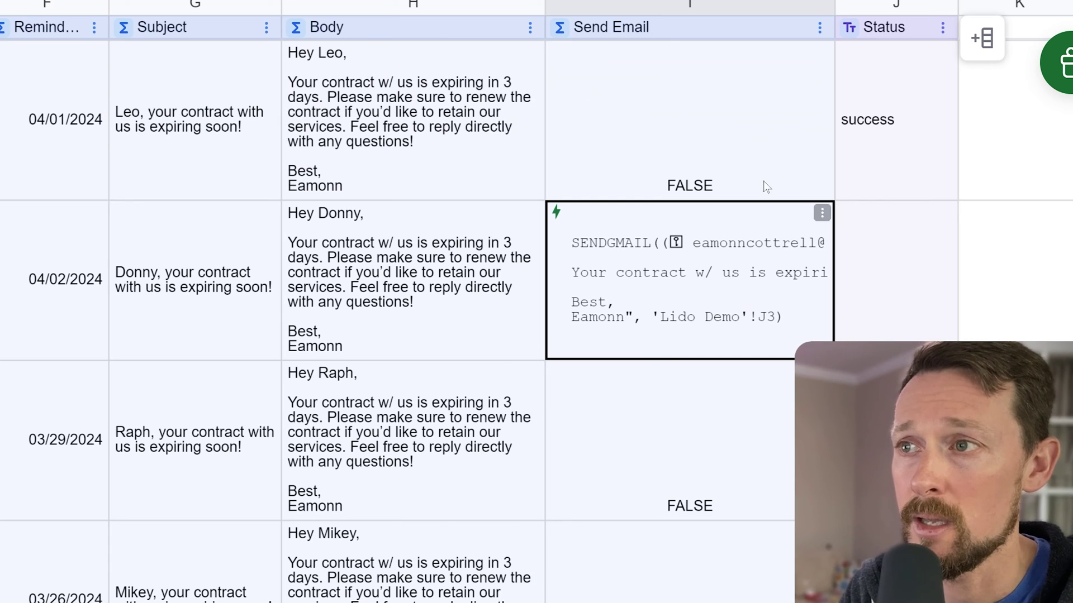
Check the reminder dates in F2–F5 and confirm only row 3 still runs SENDGMAIL.
{"action": "scroll", "coordinate": [723, 148], "scroll_direction": "down", "scroll_amount": 5}
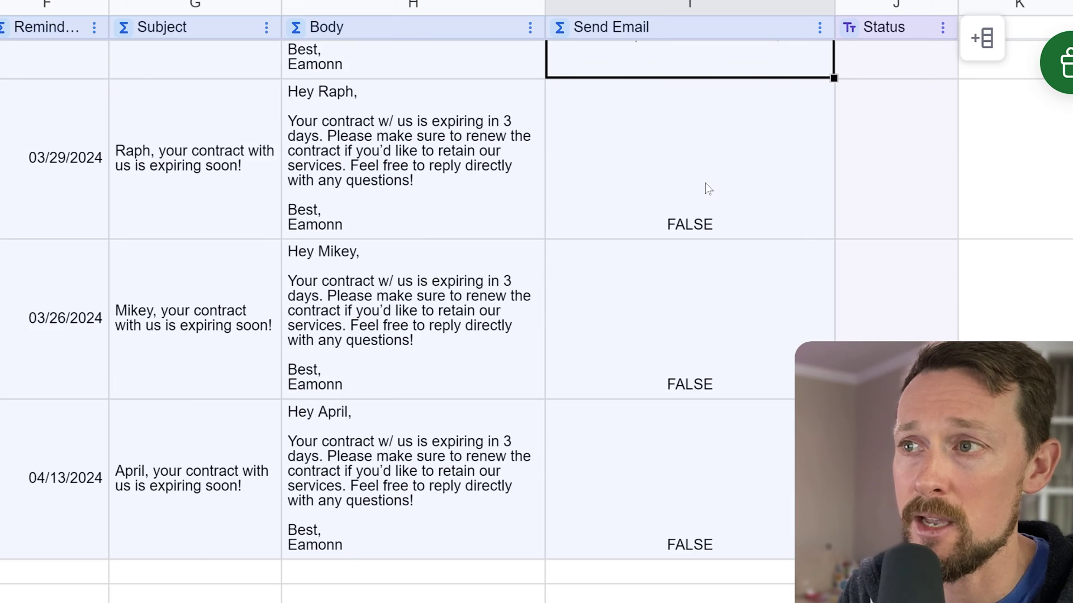
{"action": "scroll", "coordinate": [691, 251], "scroll_direction": "up", "scroll_amount": 5}
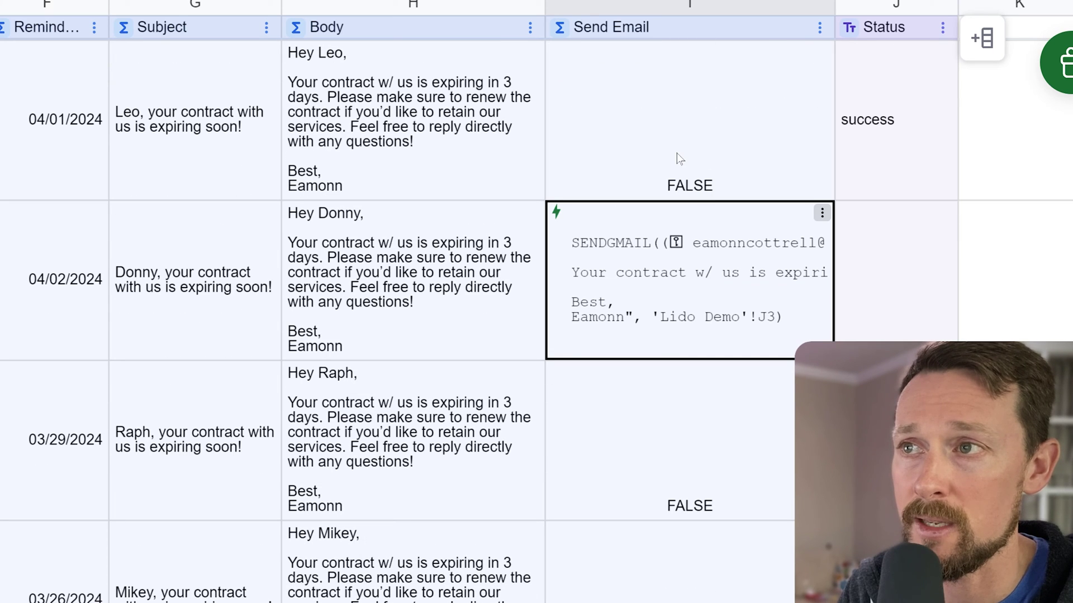
{"action": "left_click", "coordinate": [75, 133]}
{"action": "left_click", "coordinate": [71, 460]}
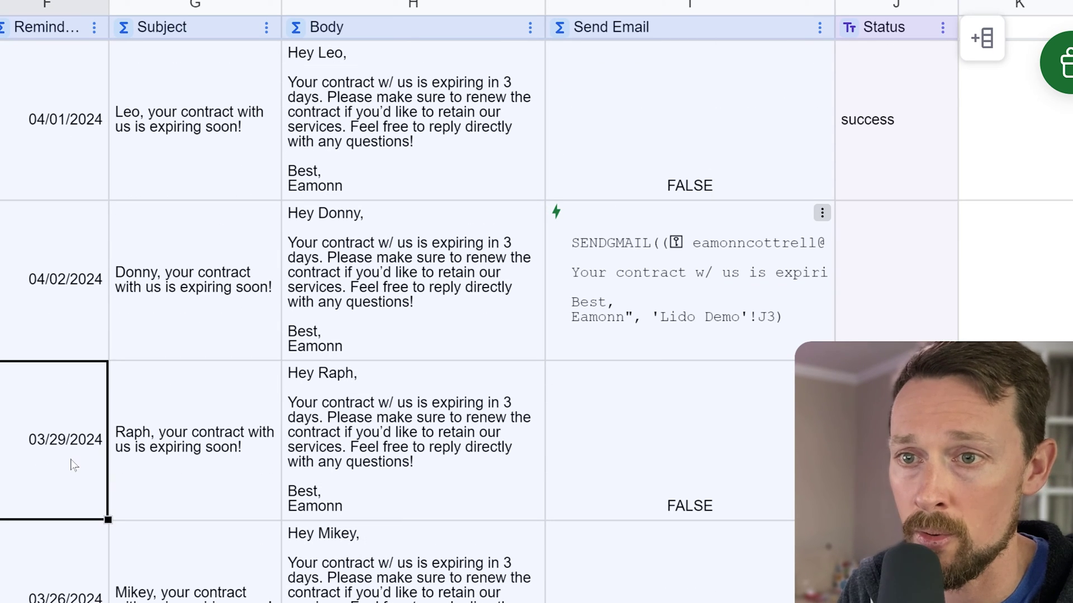
{"action": "left_click", "coordinate": [64, 576]}
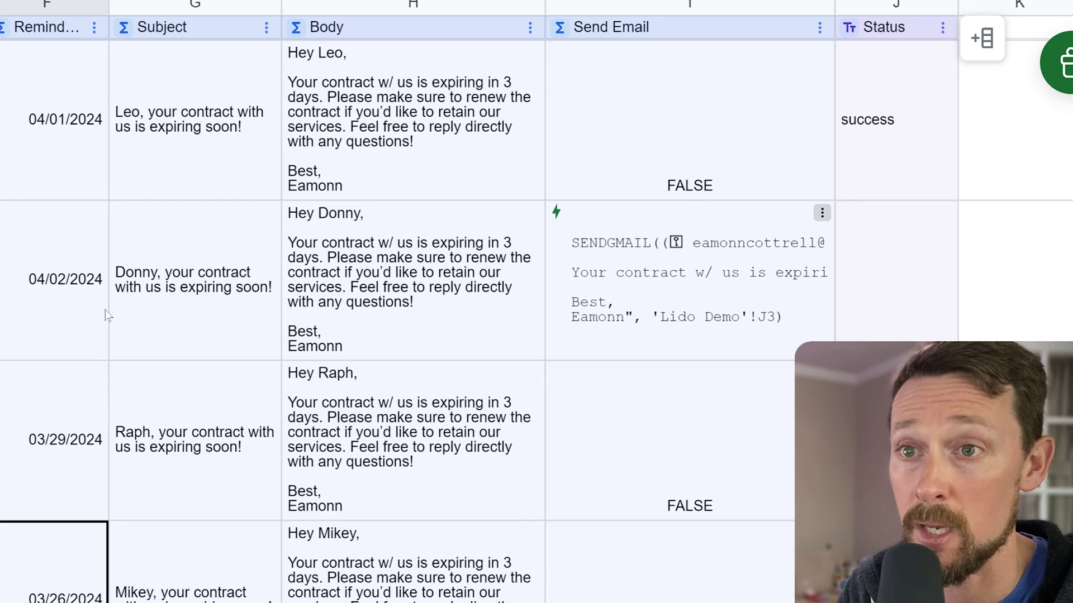
{"action": "left_click", "coordinate": [81, 295]}
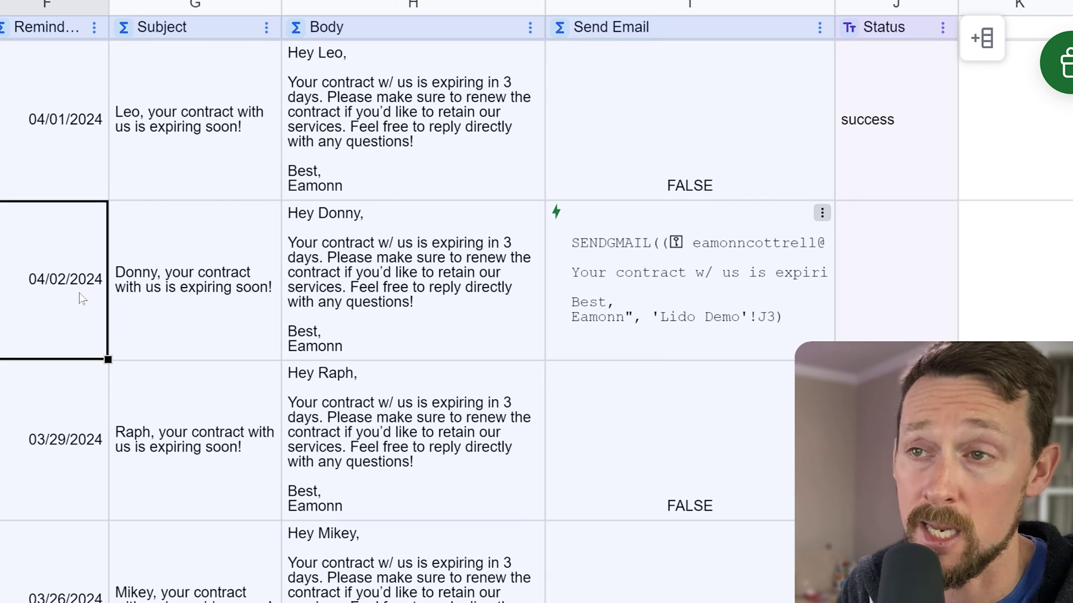
{"action": "double_click", "coordinate": [57, 272]}
{"action": "left_click", "coordinate": [714, 239]}
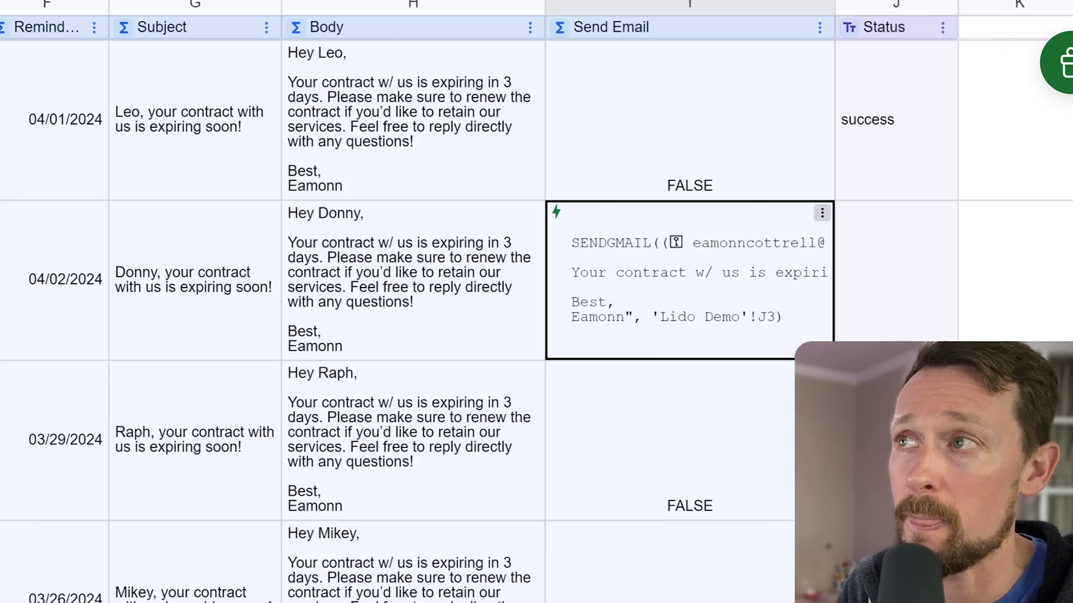
{"action": "left_click", "coordinate": [556, 211]}
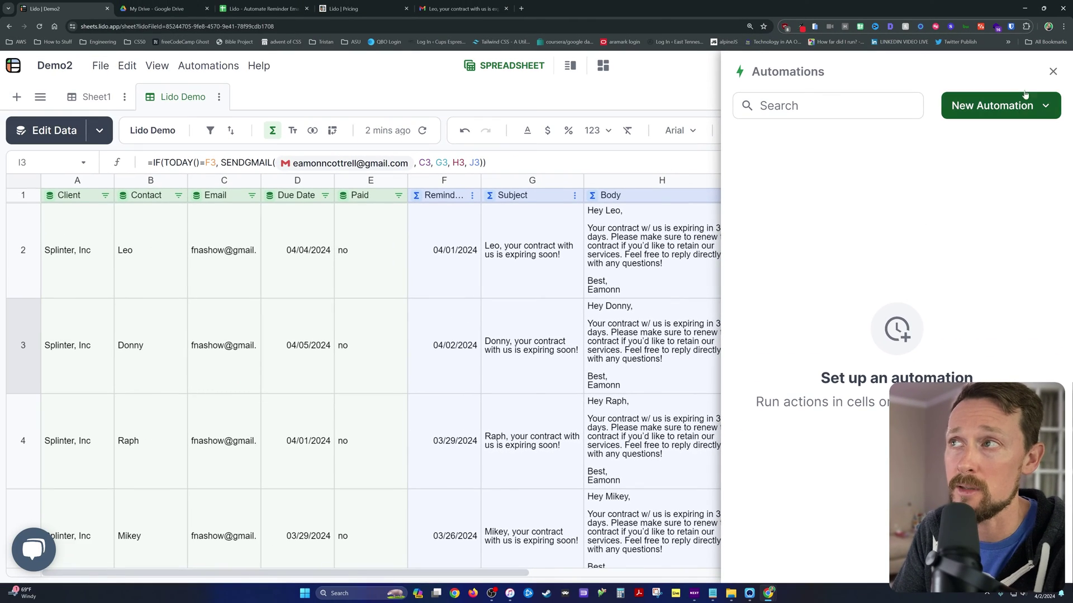
Create a new column automation for the Lido Demo table's Send Email column.
{"action": "left_click", "coordinate": [1053, 71]}
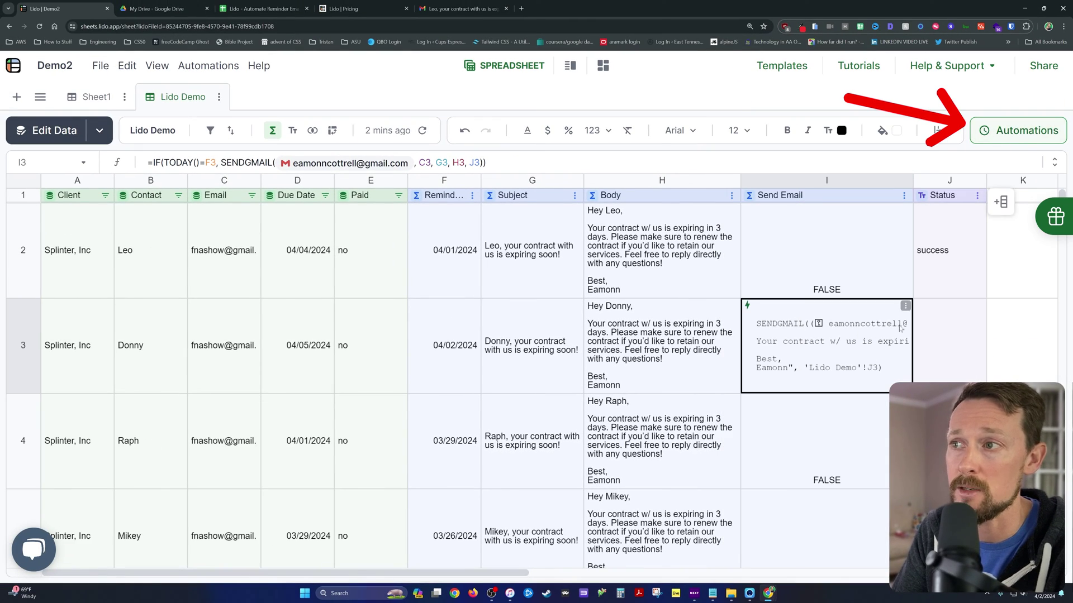
{"action": "left_click", "coordinate": [906, 306]}
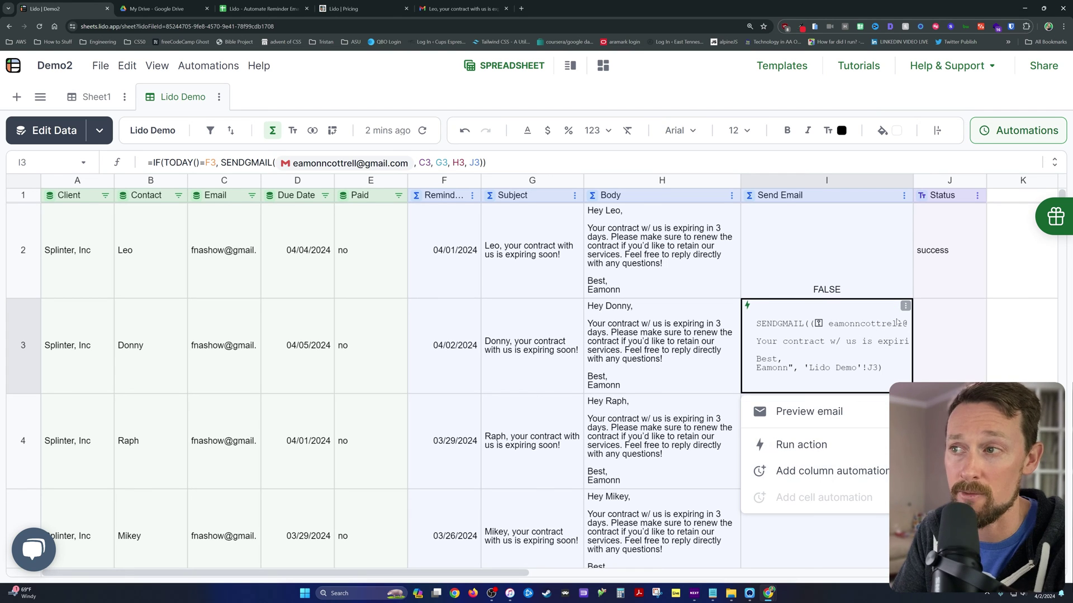
{"action": "left_click", "coordinate": [1003, 133]}
{"action": "left_click", "coordinate": [1024, 106]}
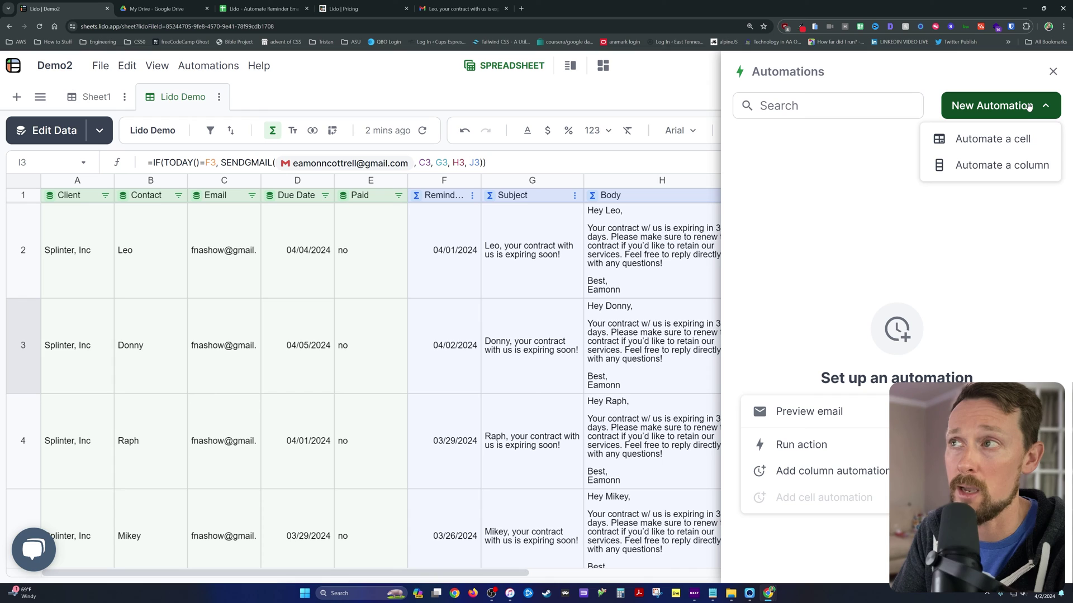
{"action": "left_click", "coordinate": [960, 166]}
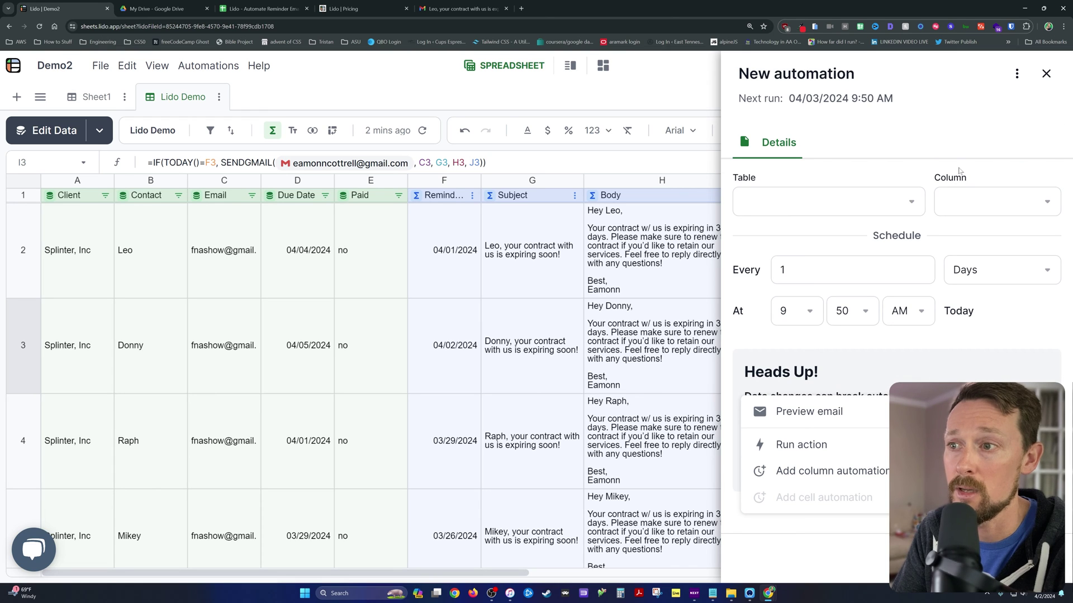
{"action": "left_click", "coordinate": [872, 199]}
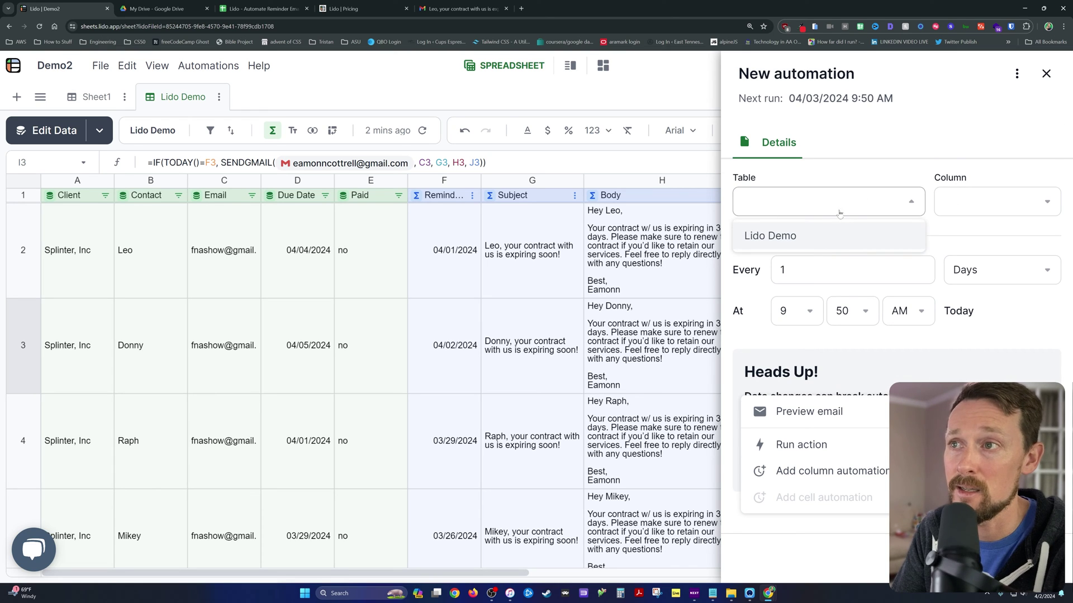
{"action": "left_click", "coordinate": [792, 240]}
{"action": "left_click", "coordinate": [1017, 202]}
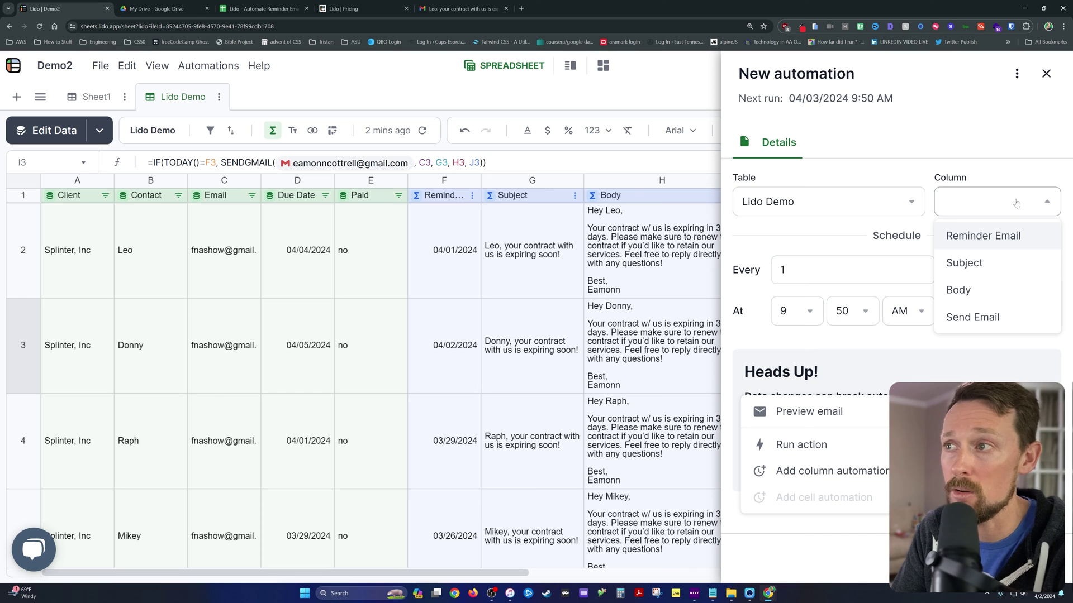
{"action": "left_click", "coordinate": [993, 321]}
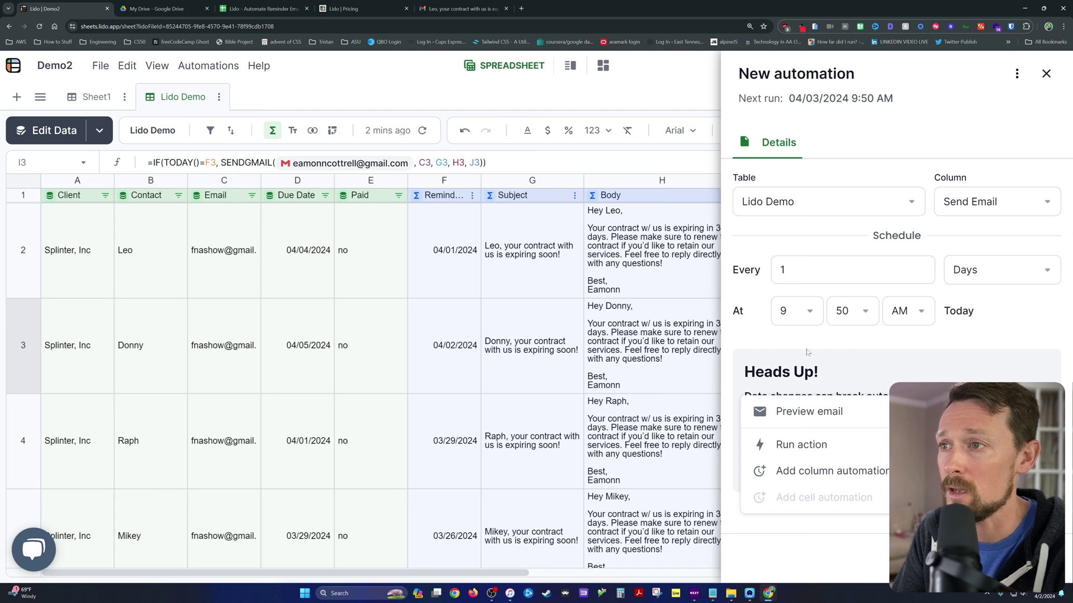
Set the automation's daily run time to 9:55 AM.
{"action": "left_click", "coordinate": [866, 312]}
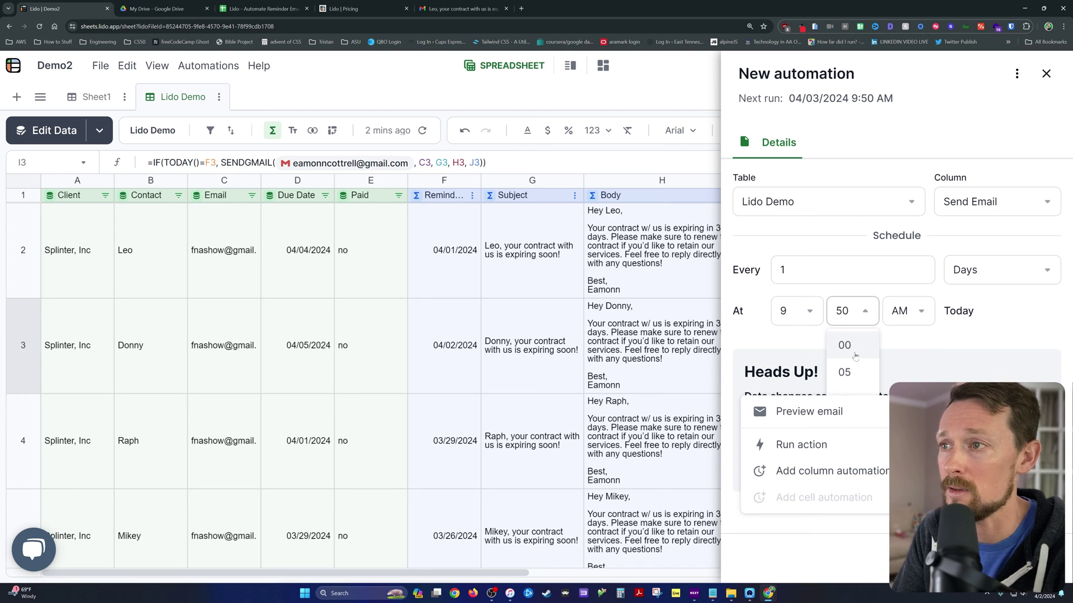
{"action": "scroll", "coordinate": [855, 357], "scroll_direction": "down", "scroll_amount": 3}
{"action": "left_click", "coordinate": [856, 463]}
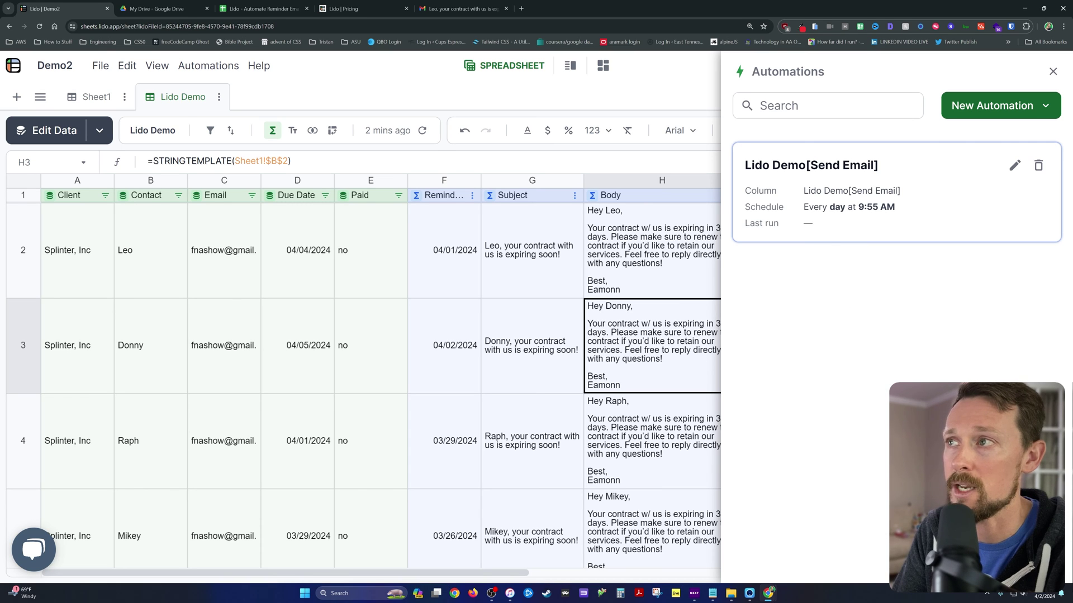
Check the automation's run history for the 4/2/2024 9:55AM success and the Status column's success values.
{"action": "left_click", "coordinate": [1037, 165]}
{"action": "left_click", "coordinate": [489, 359]}
{"action": "left_click", "coordinate": [1014, 165]}
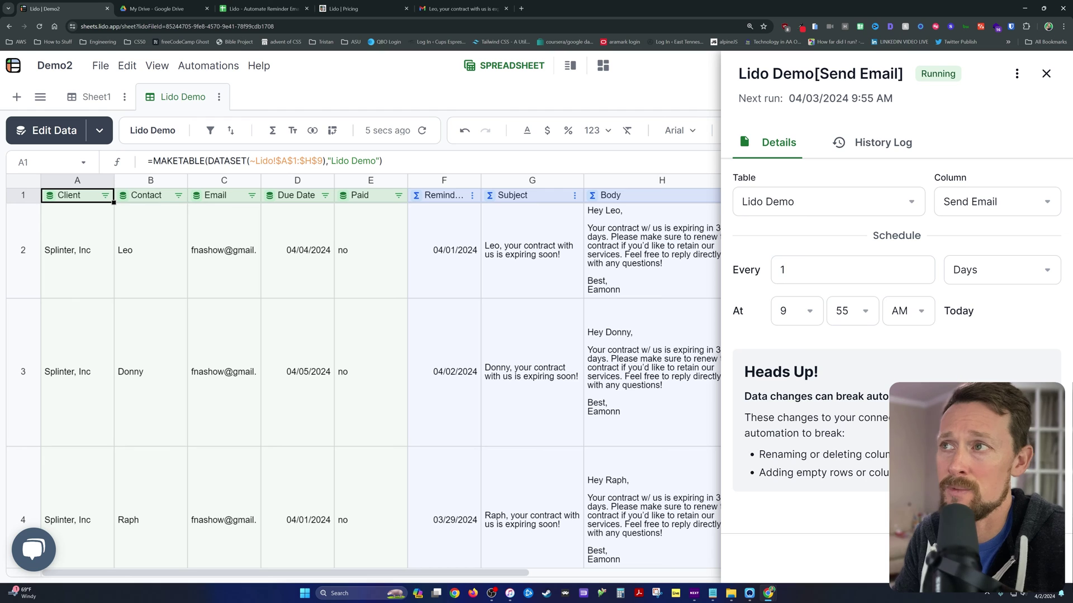
{"action": "left_click", "coordinate": [900, 146]}
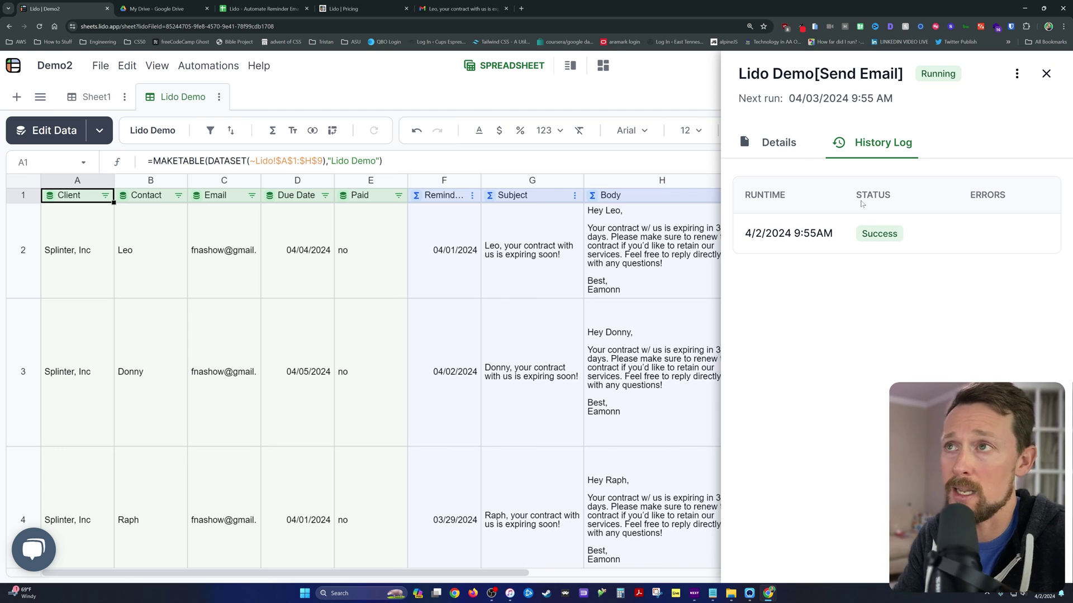
{"action": "left_click", "coordinate": [1046, 73]}
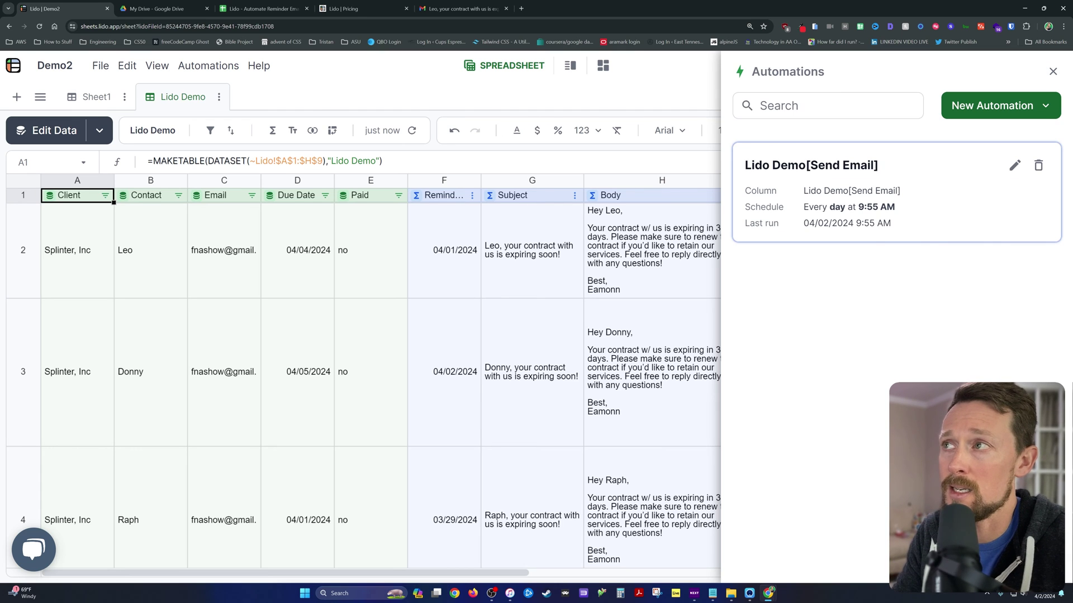
{"action": "left_click", "coordinate": [1052, 71]}
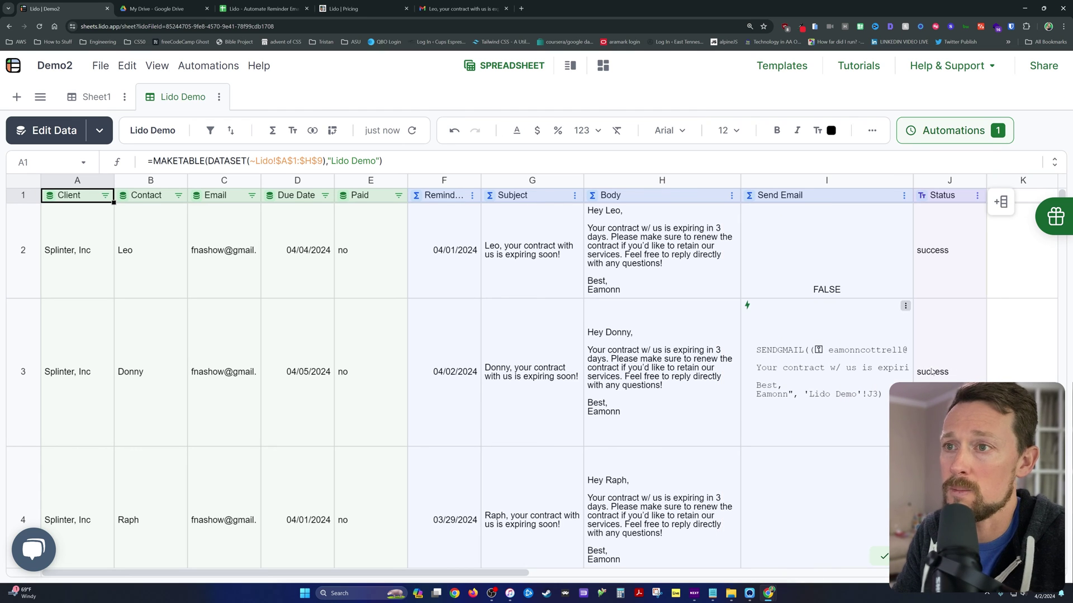
{"action": "left_click_drag", "start_coordinate": [957, 285], "coordinate": [957, 317]}
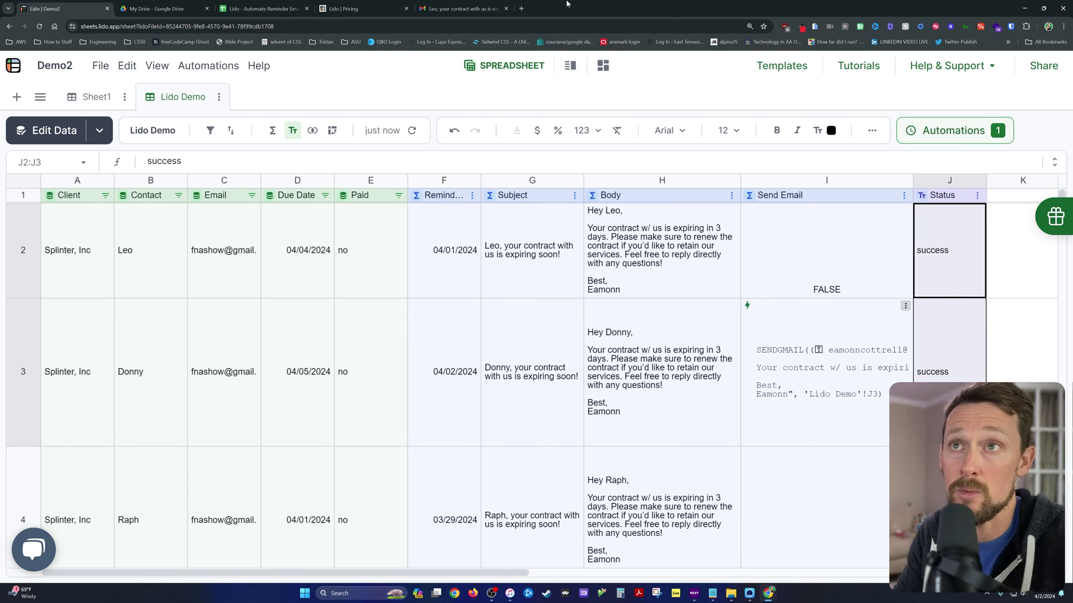
{"action": "left_click", "coordinate": [461, 8]}
Open the second contact's newest contract reminder in Gmail, highlight its Lido footer line, then return to Lido.
{"action": "left_click", "coordinate": [193, 211]}
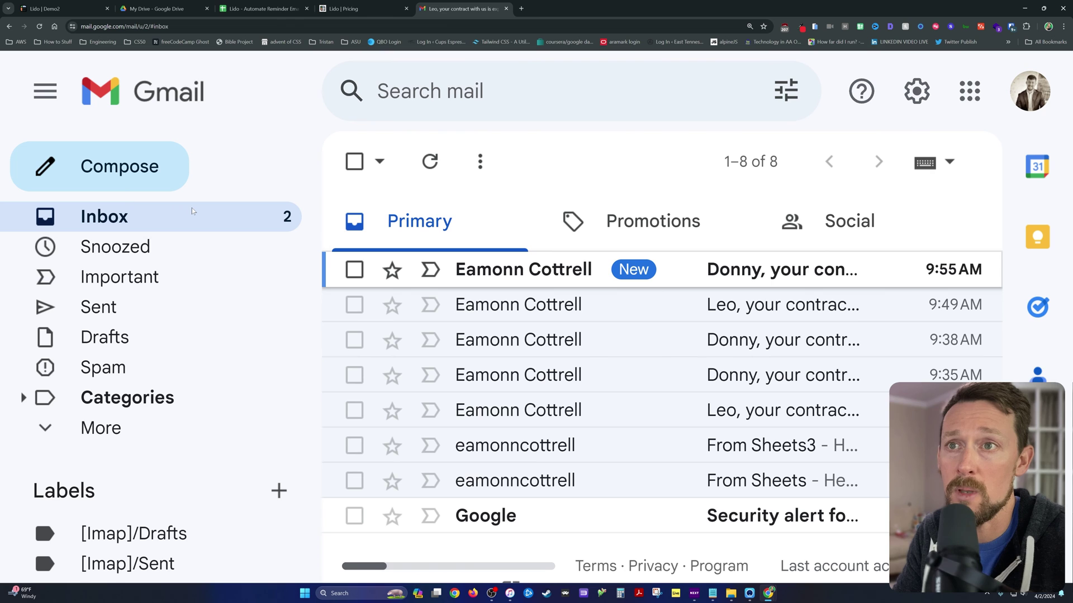
{"action": "left_click", "coordinate": [517, 258]}
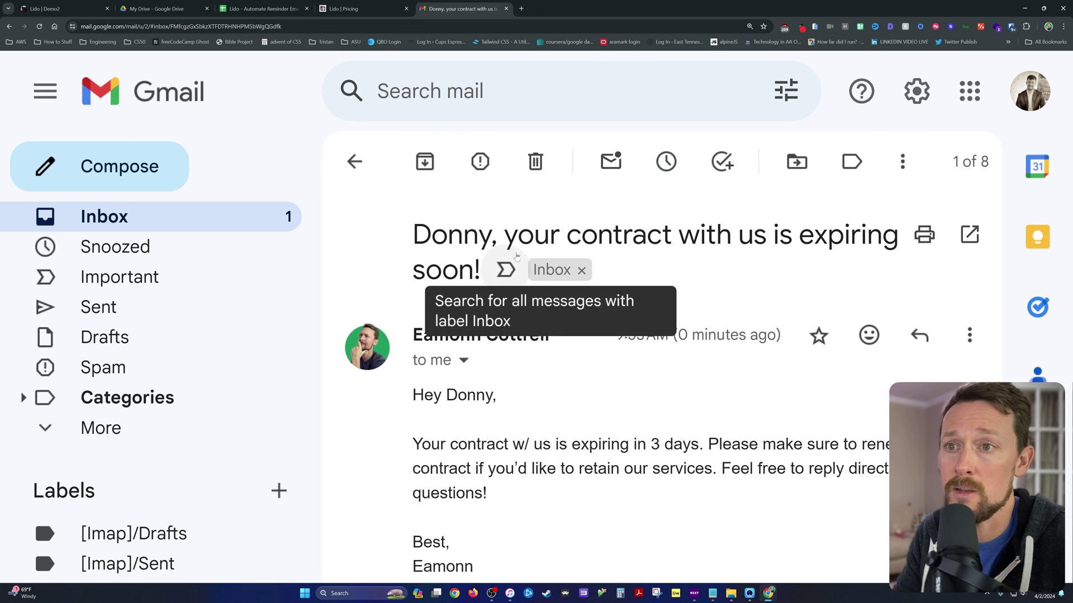
{"action": "scroll", "coordinate": [517, 256], "scroll_direction": "down", "scroll_amount": 3}
{"action": "scroll", "coordinate": [551, 268], "scroll_direction": "up", "scroll_amount": 1}
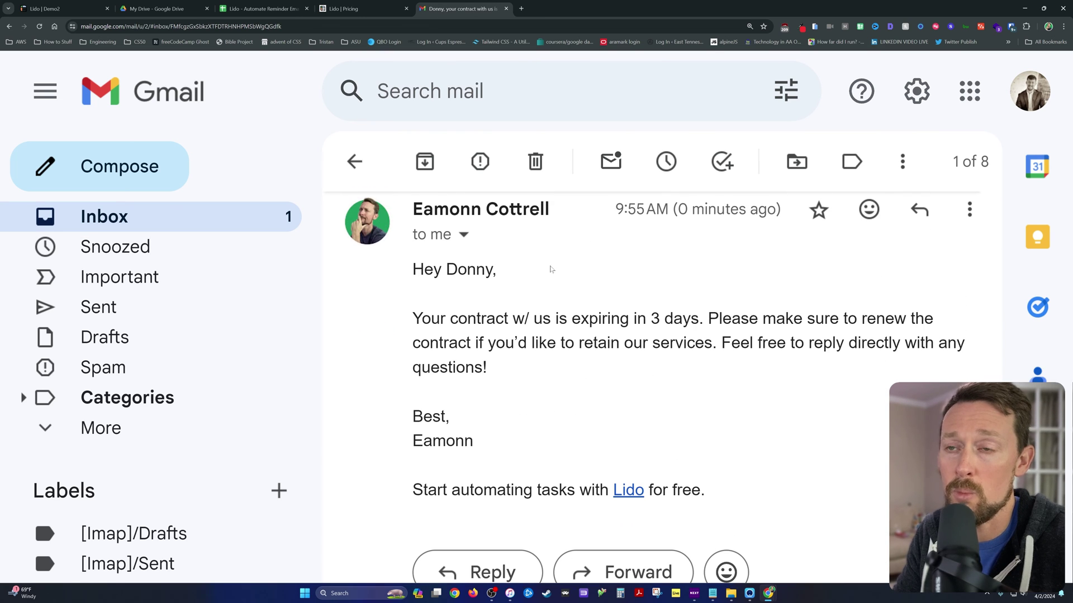
{"action": "scroll", "coordinate": [551, 270], "scroll_direction": "down", "scroll_amount": 1}
{"action": "scroll", "coordinate": [550, 270], "scroll_direction": "up", "scroll_amount": 1}
{"action": "left_click_drag", "start_coordinate": [414, 489], "coordinate": [718, 494]}
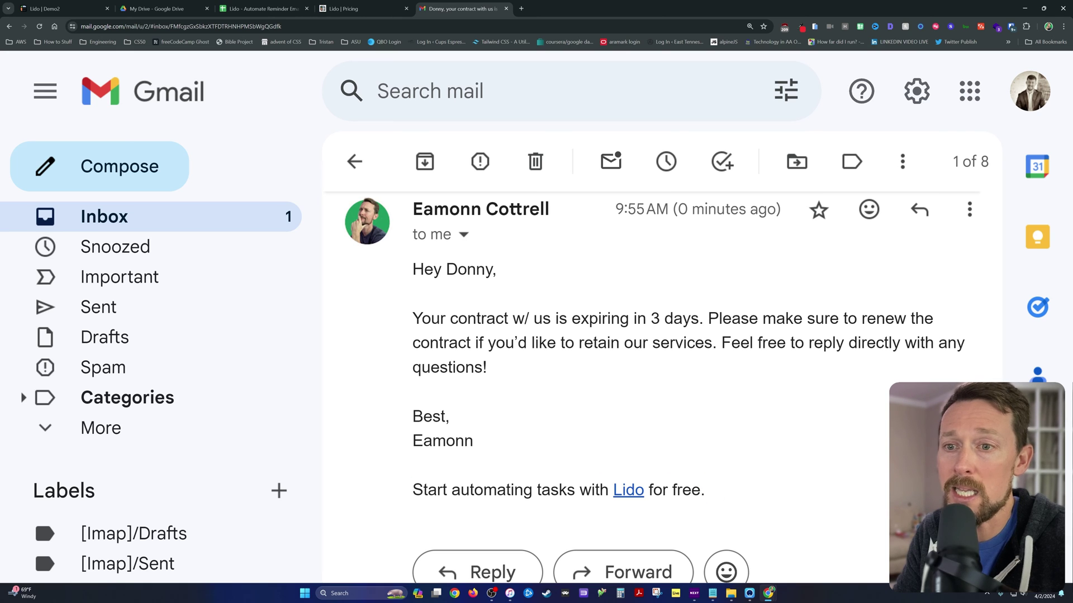
{"action": "left_click_drag", "start_coordinate": [413, 490], "coordinate": [714, 482]}
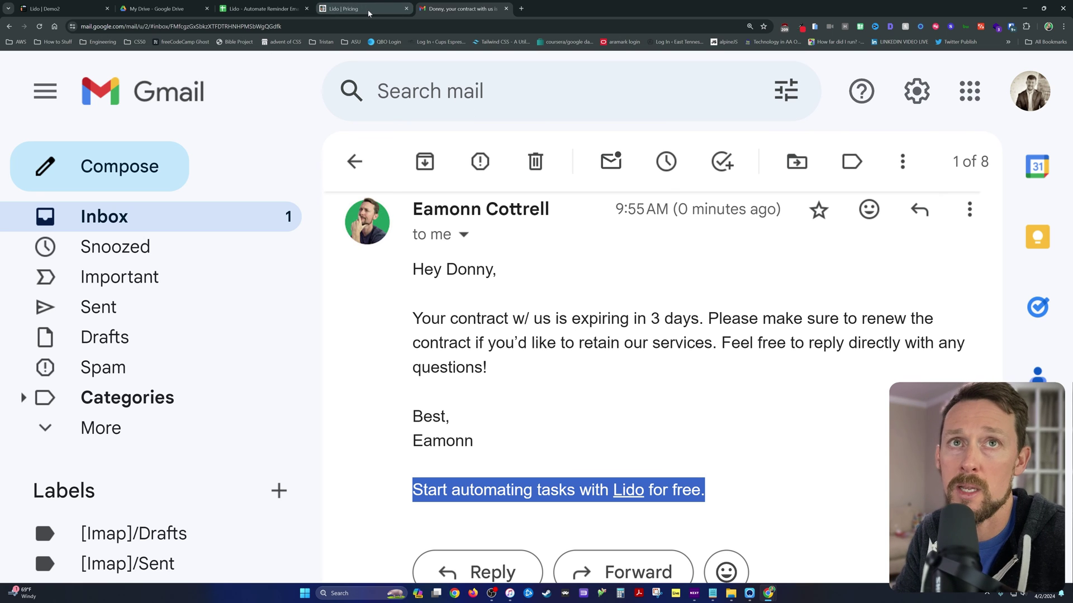
{"action": "left_click", "coordinate": [56, 8]}
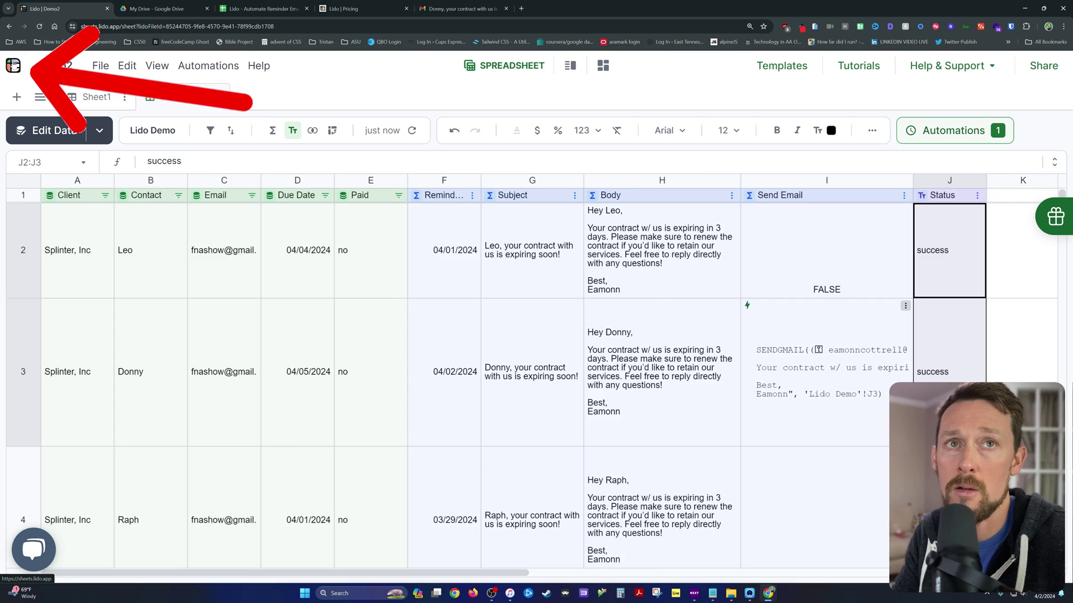
{"action": "left_click", "coordinate": [13, 65]}
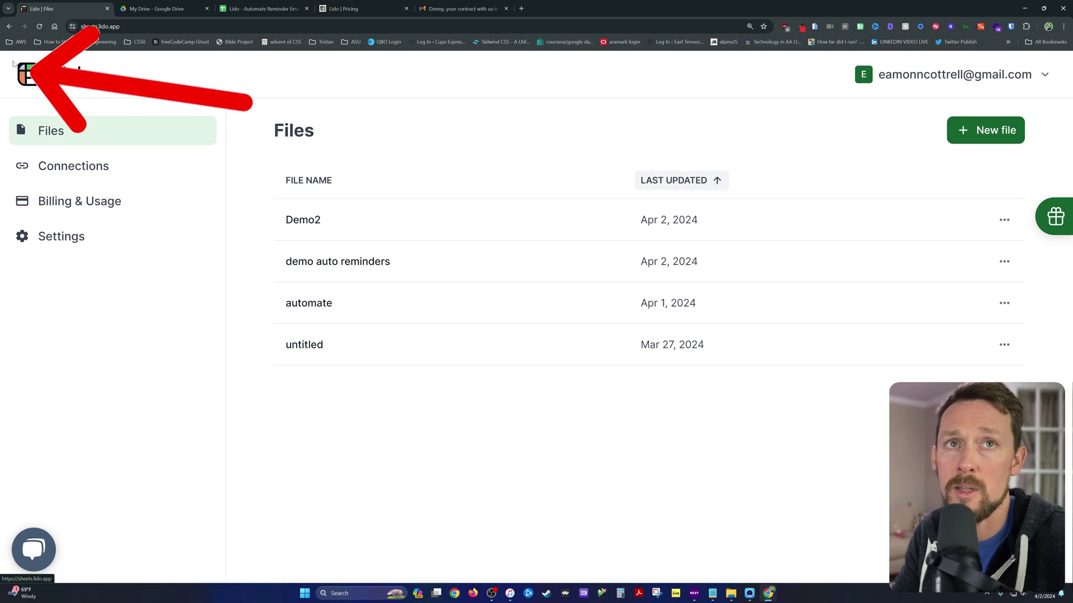
{"action": "left_click", "coordinate": [58, 233]}
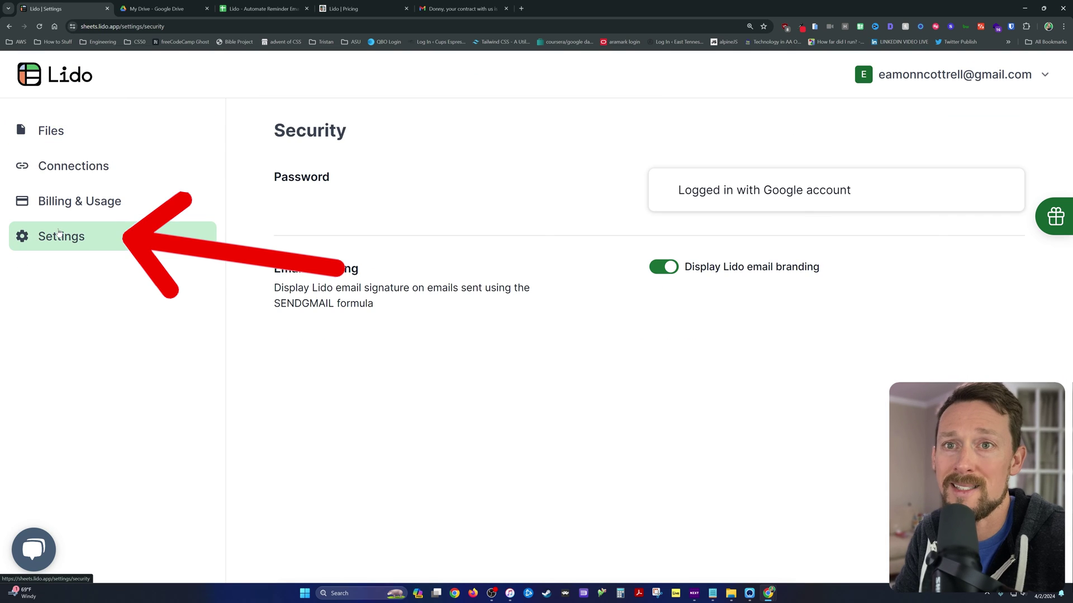
{"action": "left_click", "coordinate": [663, 266]}
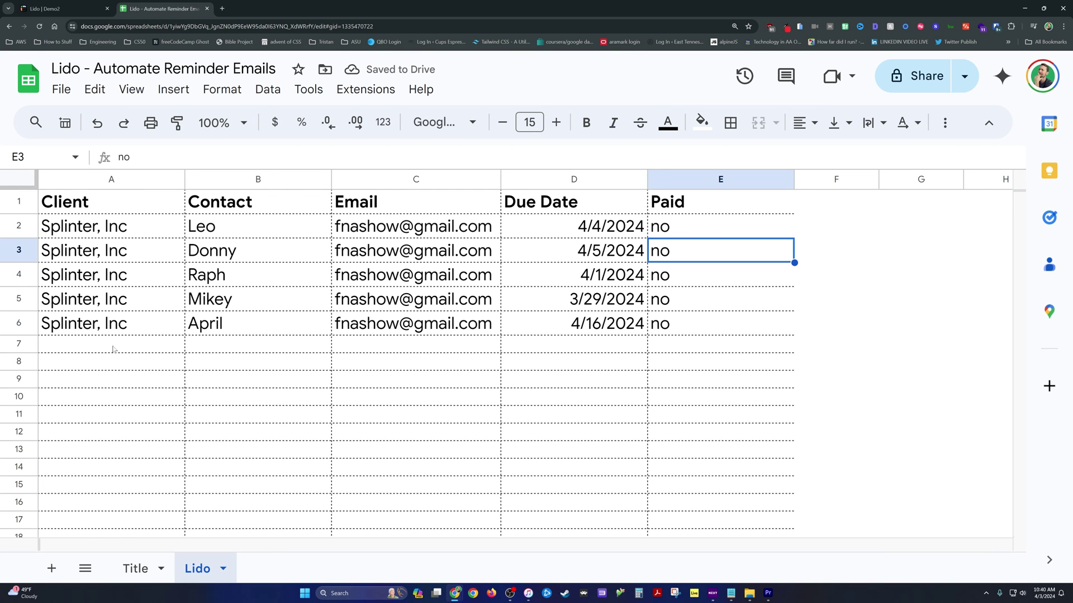
Paste the Splinter, Inc / Eamonn client into row 7 and refresh Lido Demo2 to pull it in.
{"action": "left_click", "coordinate": [113, 350]}
{"action": "key", "text": "ctrl+v"}
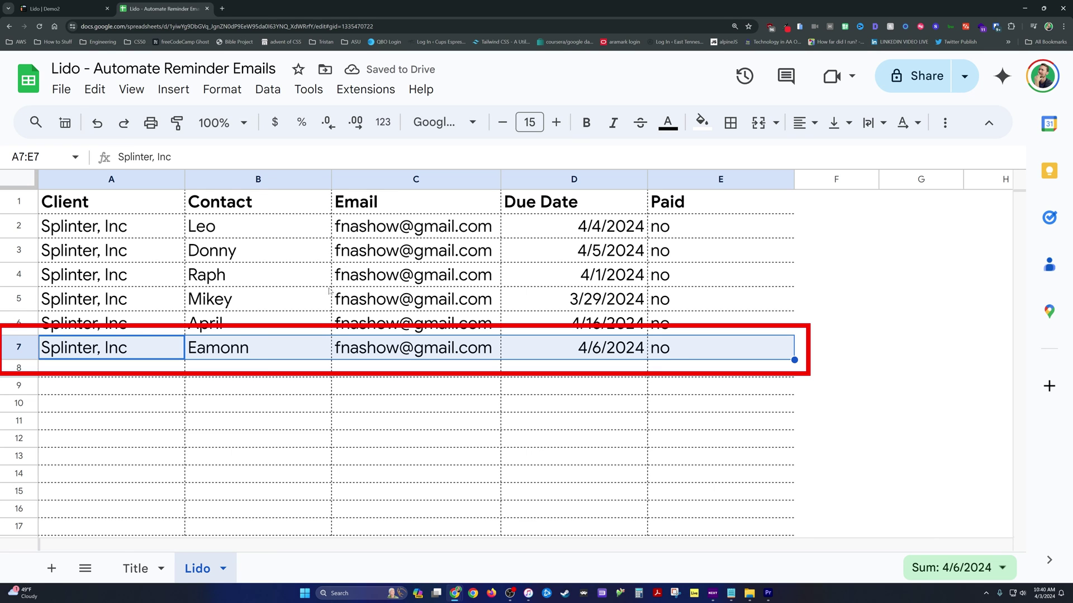
{"action": "left_click", "coordinate": [63, 16]}
{"action": "left_click", "coordinate": [98, 130]}
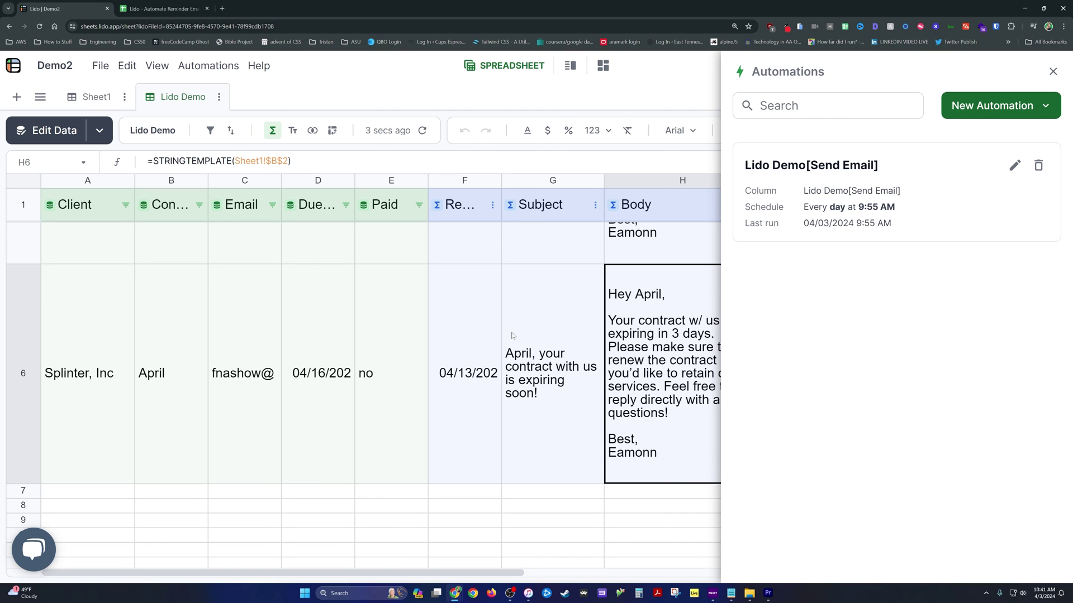
{"action": "left_click", "coordinate": [1015, 165]}
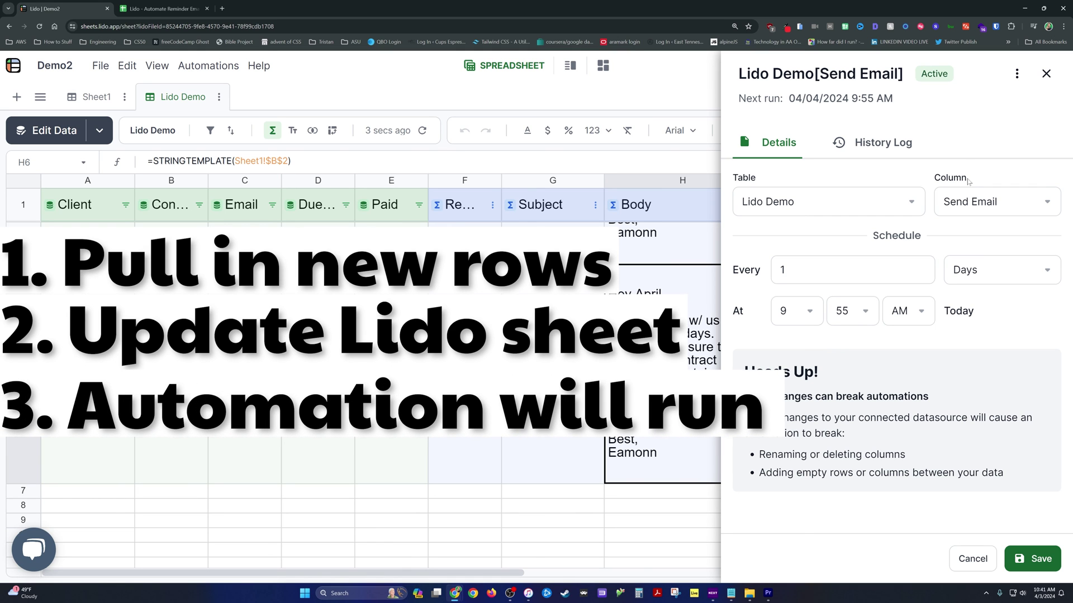
Confirm the Eamonn row now appears as row 7 in Lido Demo2.
{"action": "left_click", "coordinate": [162, 8]}
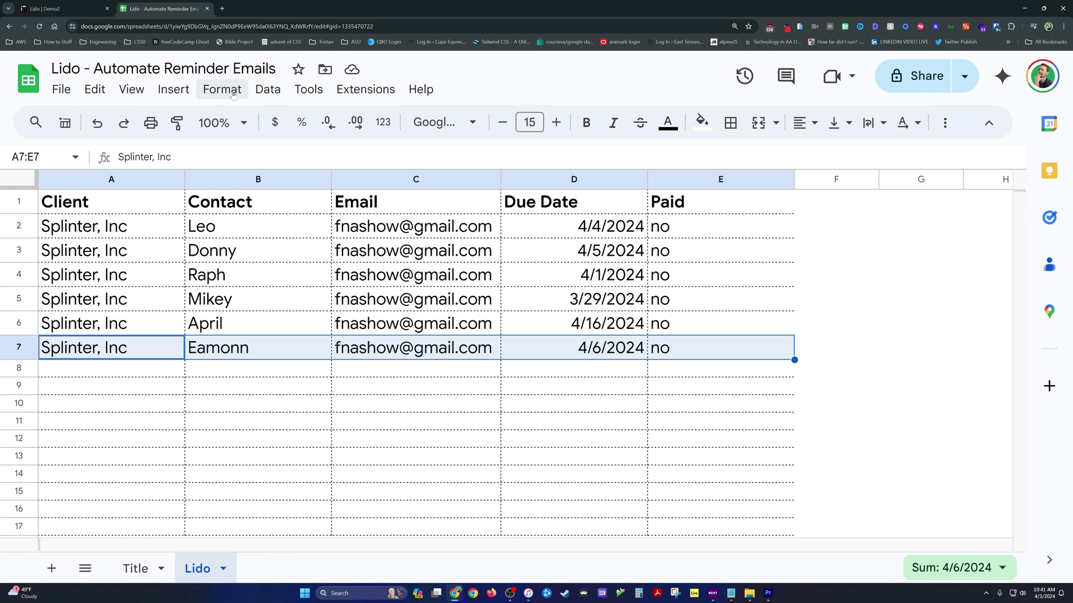
{"action": "left_click", "coordinate": [78, 9]}
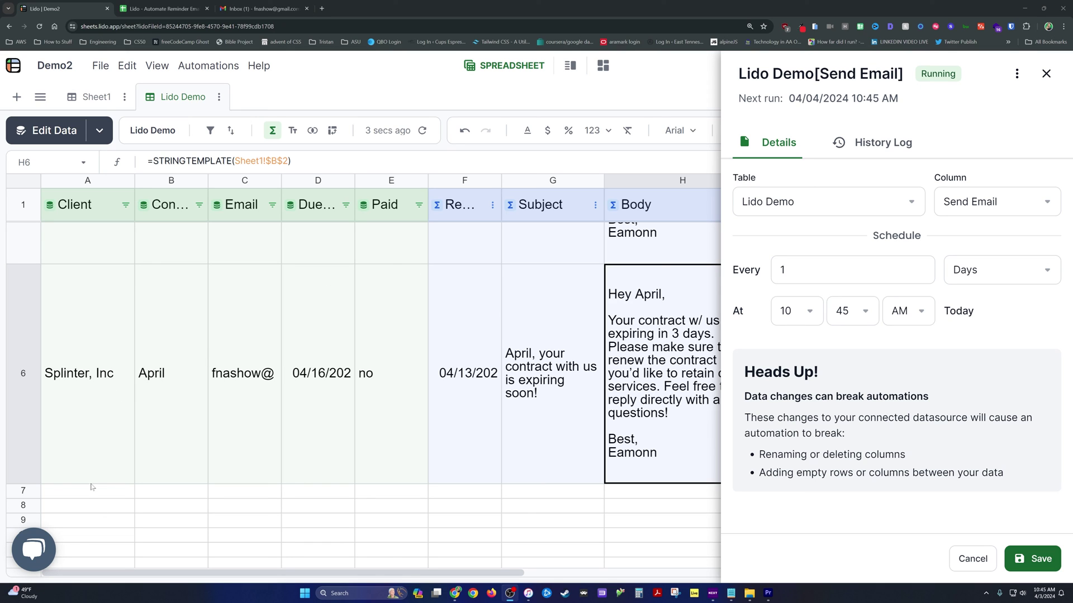
{"action": "left_click", "coordinate": [123, 491]}
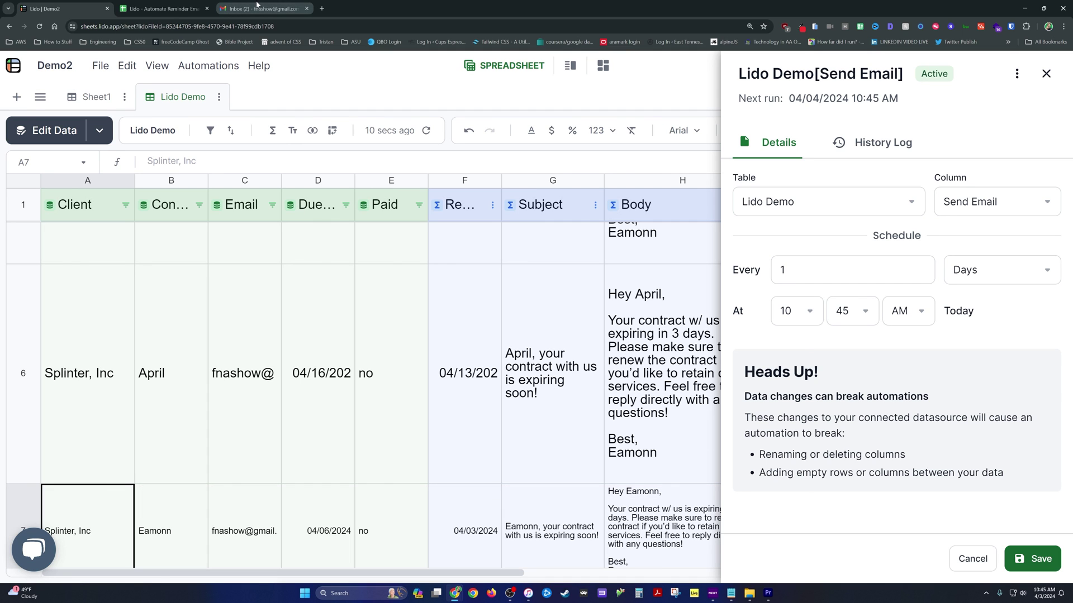
{"action": "scroll", "coordinate": [215, 510], "scroll_direction": "down", "scroll_amount": 1}
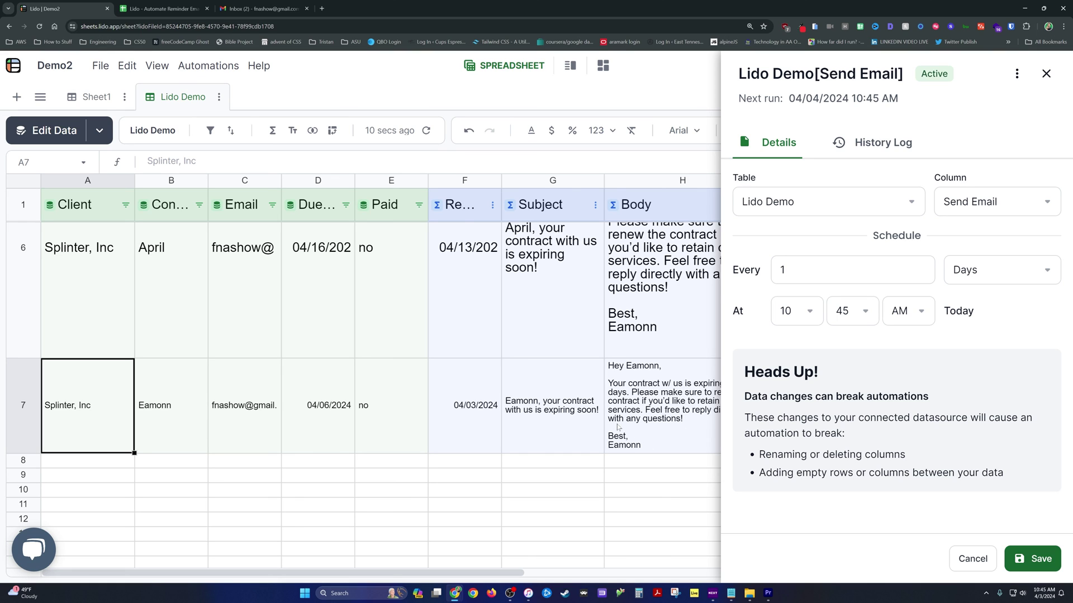
Check the Send Email history log for the successful 10:45 AM run, then close the automation panels.
{"action": "left_click", "coordinate": [891, 146]}
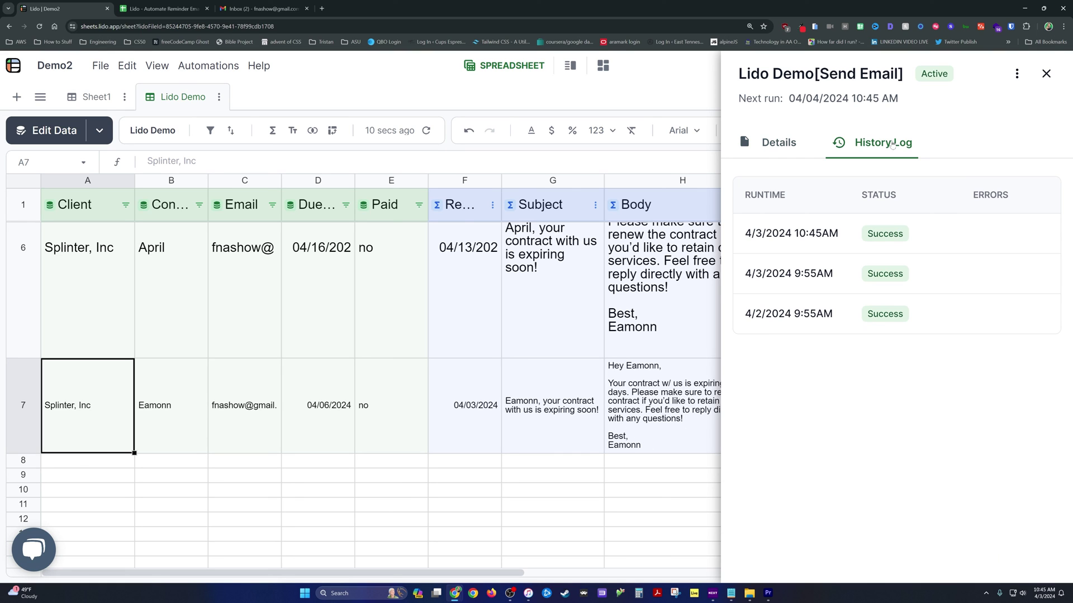
{"action": "left_click", "coordinate": [1046, 73]}
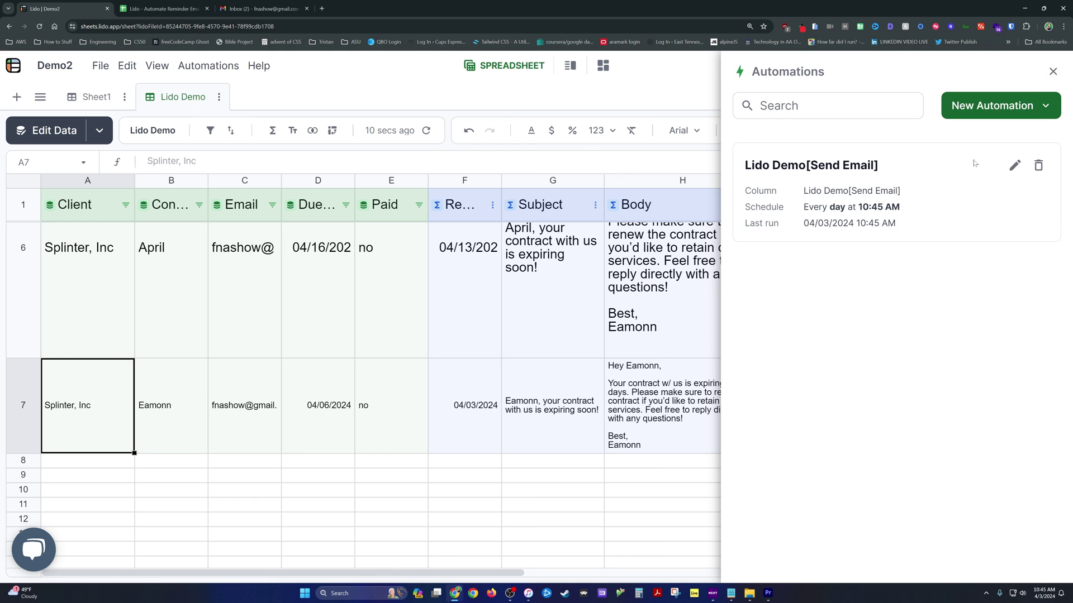
{"action": "left_click", "coordinate": [1053, 71]}
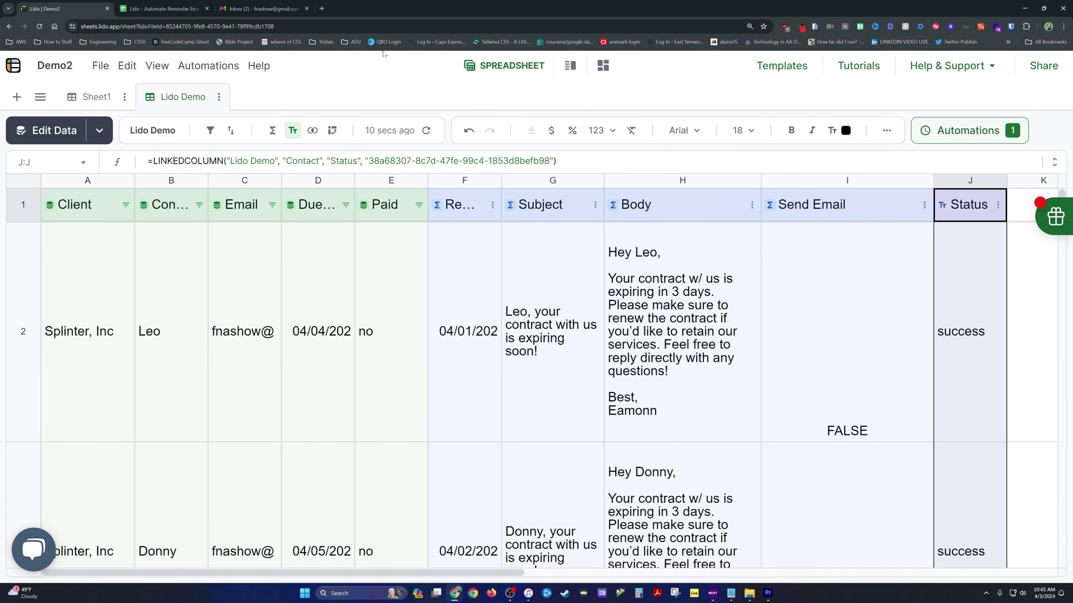
{"action": "left_click", "coordinate": [287, 7]}
Open Eamonn's 'contract expiring soon' reminder email and highlight its greeting.
{"action": "left_click", "coordinate": [559, 196]}
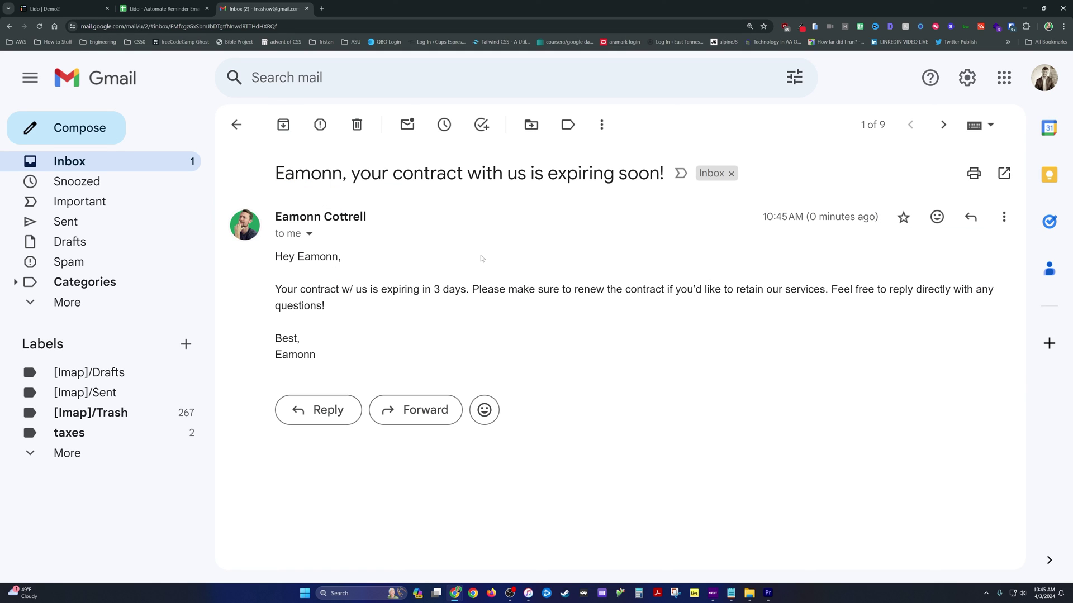
{"action": "left_click_drag", "start_coordinate": [294, 258], "coordinate": [342, 261]}
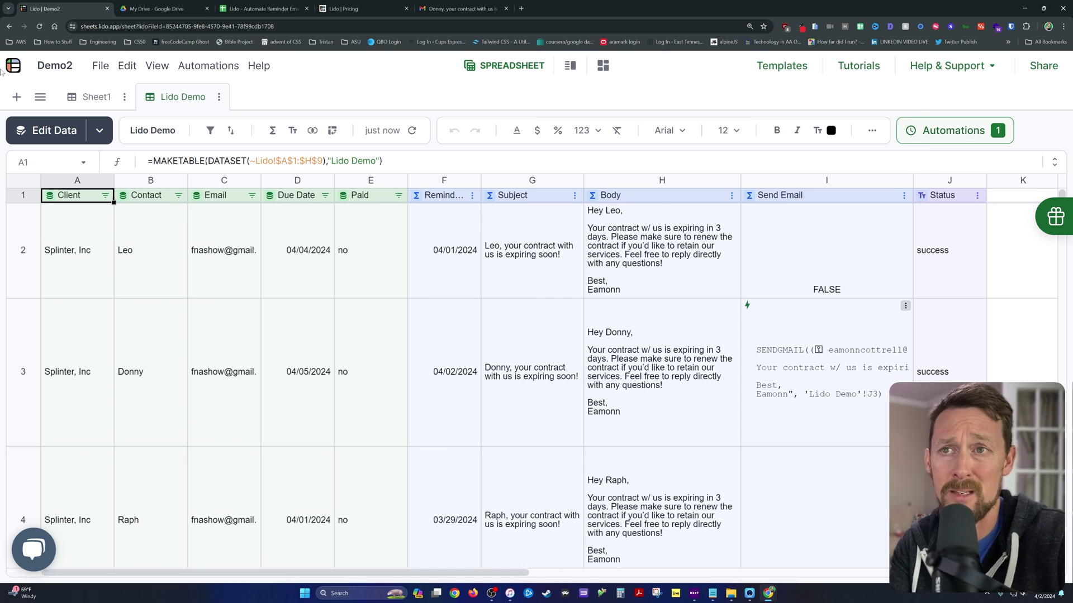
Edit cell I2's =IF(TODAY()=F2, SENDGMAIL(...)) formula to view its argument guide.
{"action": "left_click", "coordinate": [836, 256]}
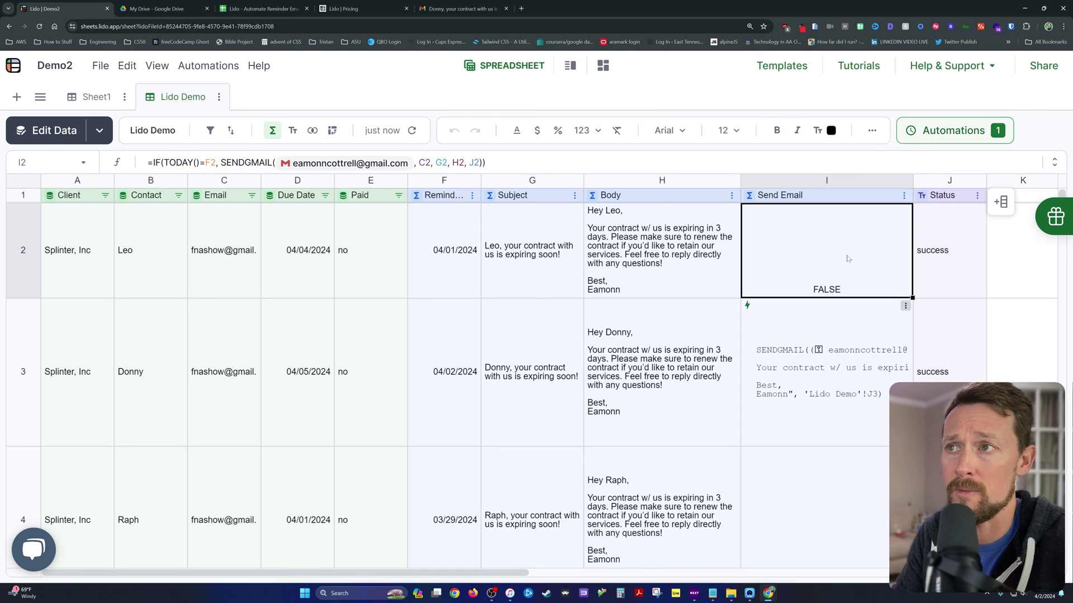
{"action": "double_click", "coordinate": [806, 235]}
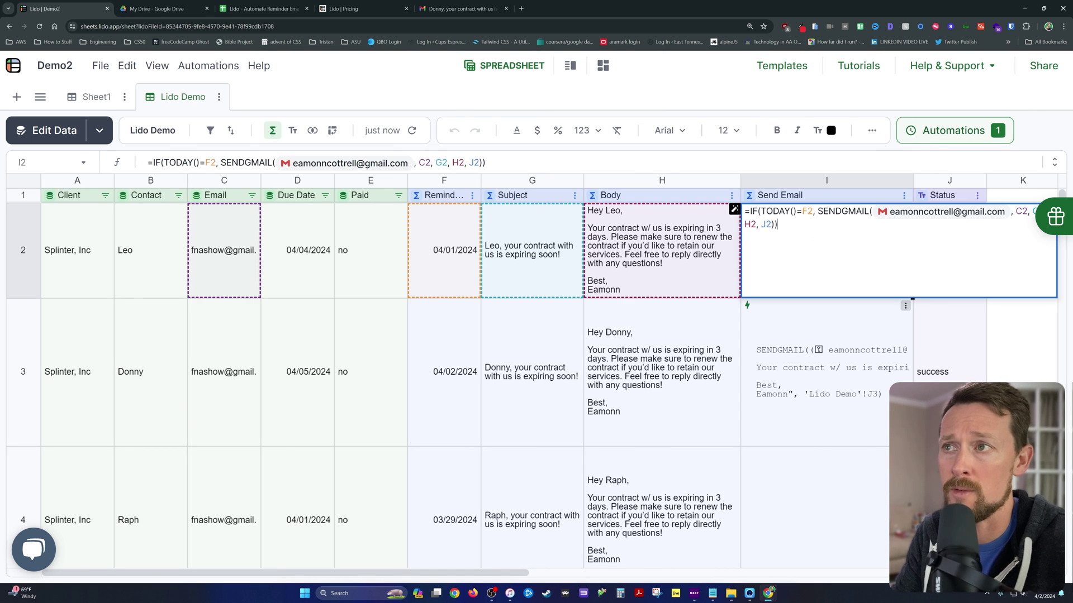